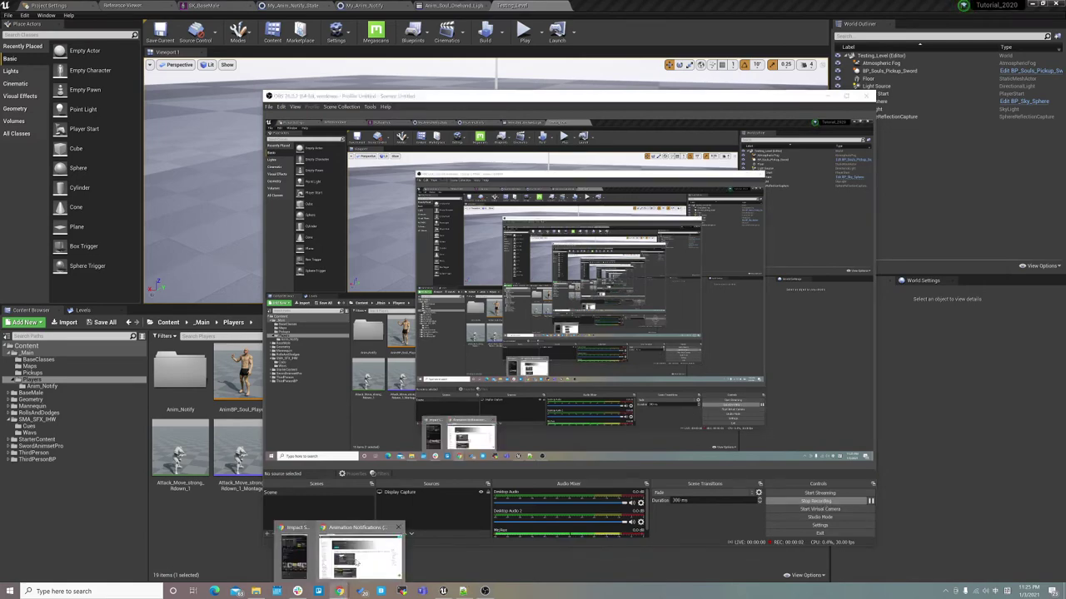
Read the Animation Notifications documentation pages in the browser, in Chinese and English
{"action": "left_click", "coordinate": [339, 591]}
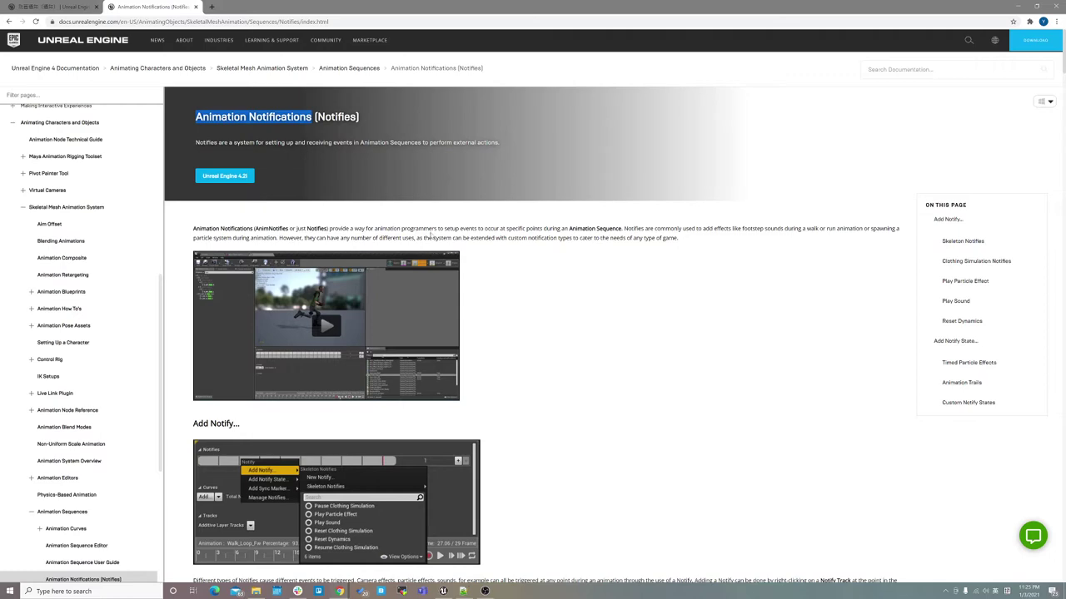
{"action": "left_click", "coordinate": [46, 7]}
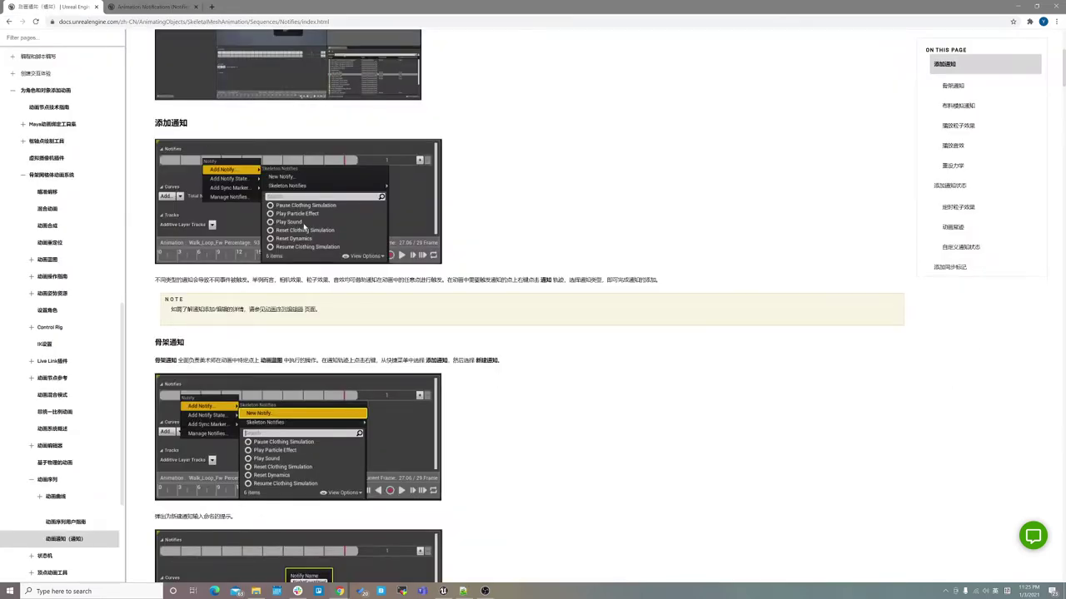
{"action": "middle_click_drag", "start_coordinate": [604, 221], "coordinate": [633, 32]}
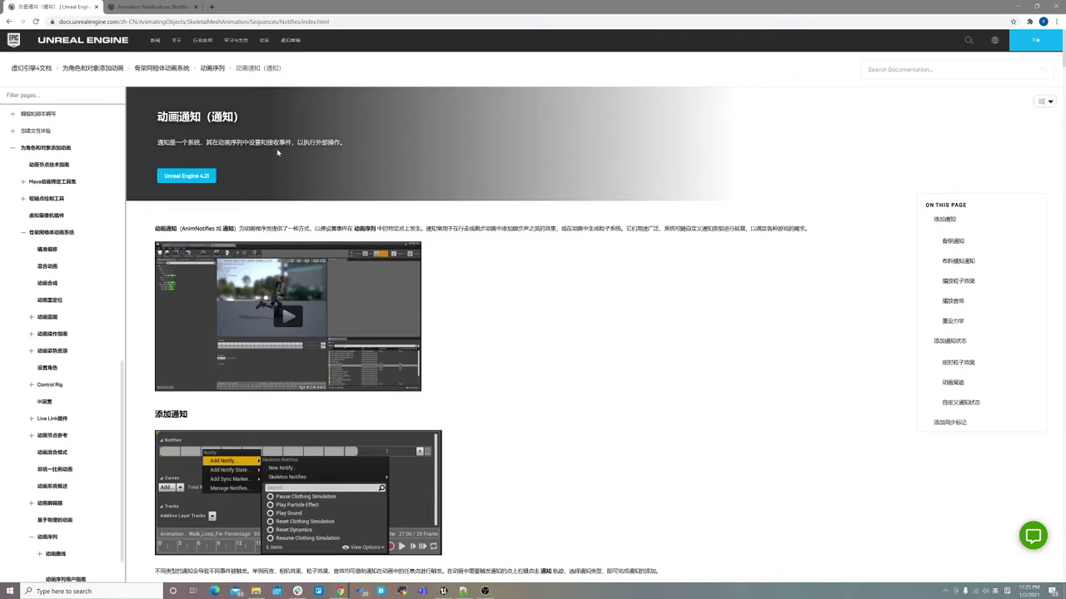
{"action": "left_click", "coordinate": [121, 5]}
{"action": "left_click", "coordinate": [52, 5]}
{"action": "left_click", "coordinate": [443, 591]}
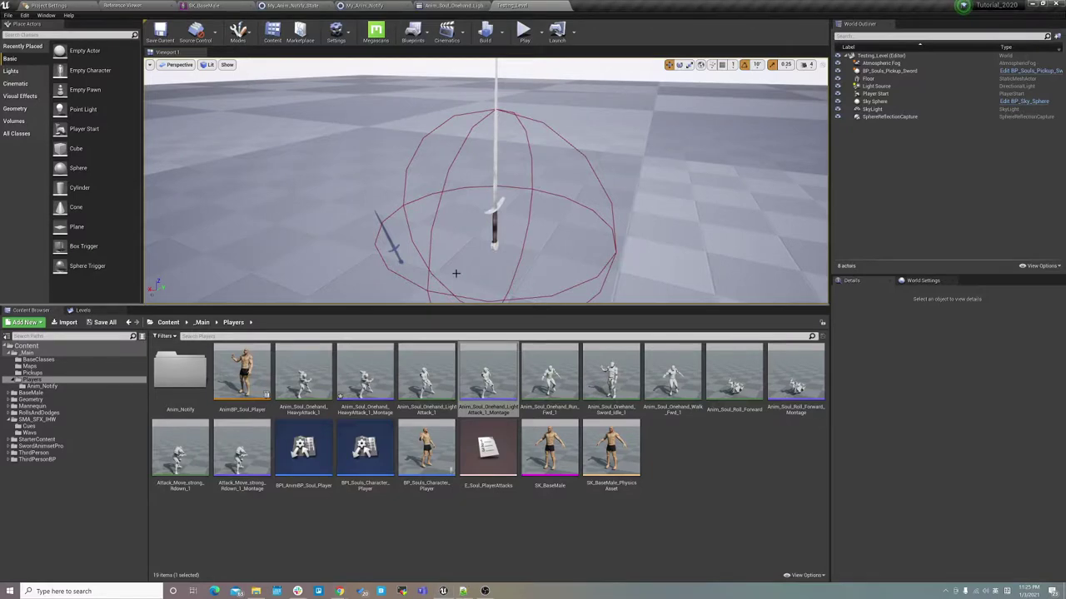
Play-test the level, then stop and fly the editor camera until the sky sphere is centred
{"action": "left_click", "coordinate": [524, 31]}
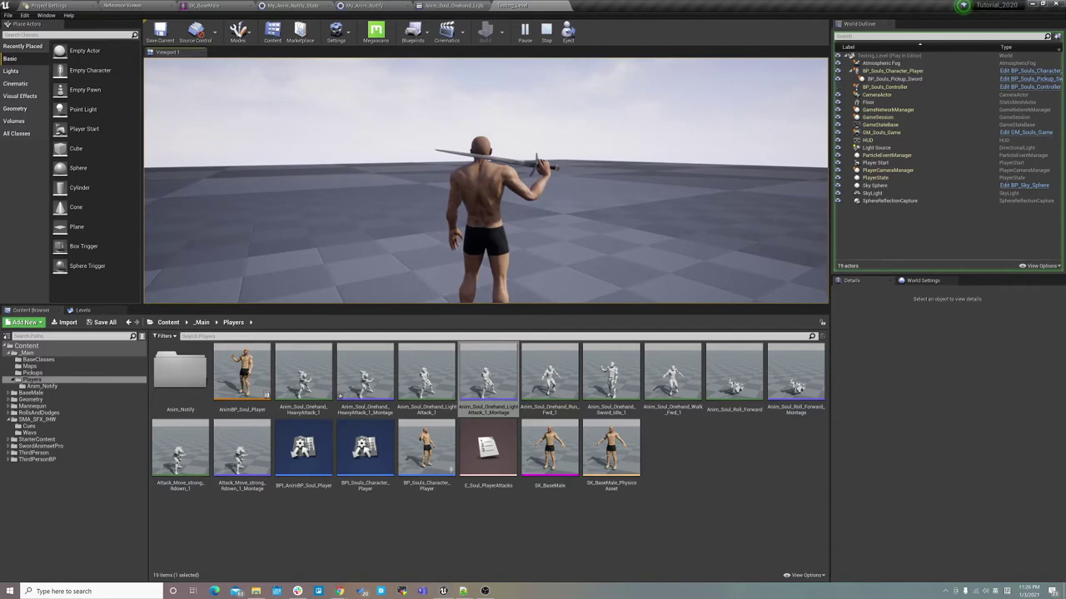
{"action": "key", "text": "Escape"}
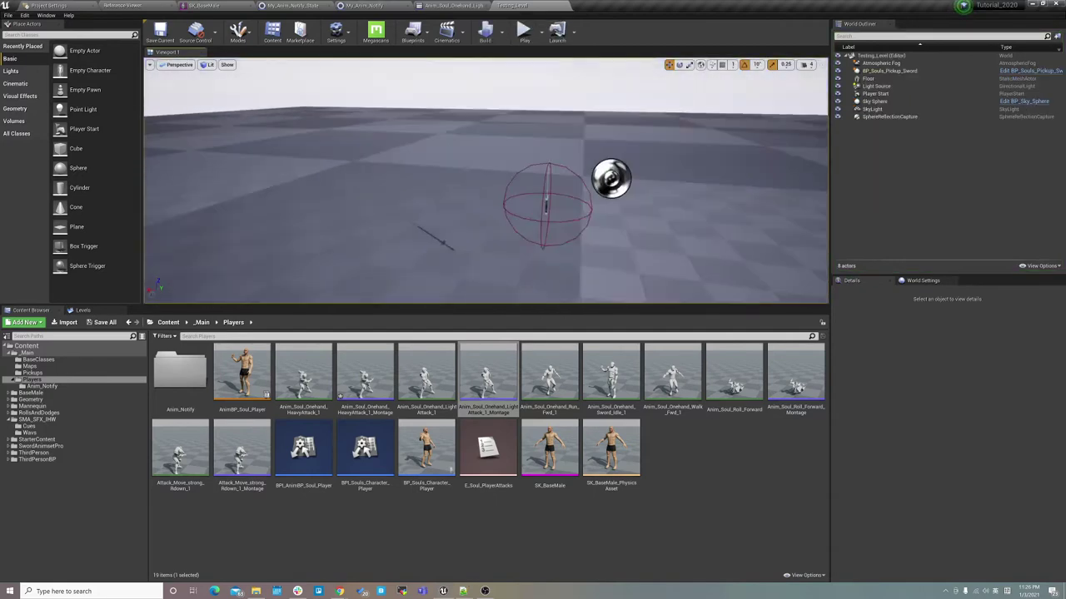
{"action": "right_click_drag", "start_coordinate": [452, 291], "coordinate": [452, 290]}
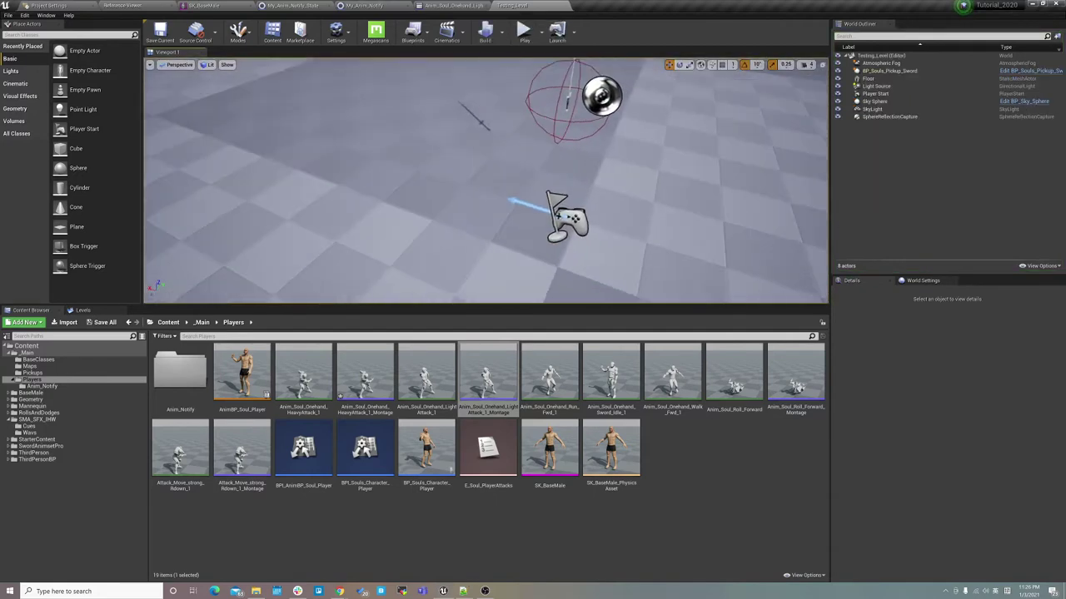
{"action": "right_click_drag", "start_coordinate": [530, 298], "coordinate": [531, 298]}
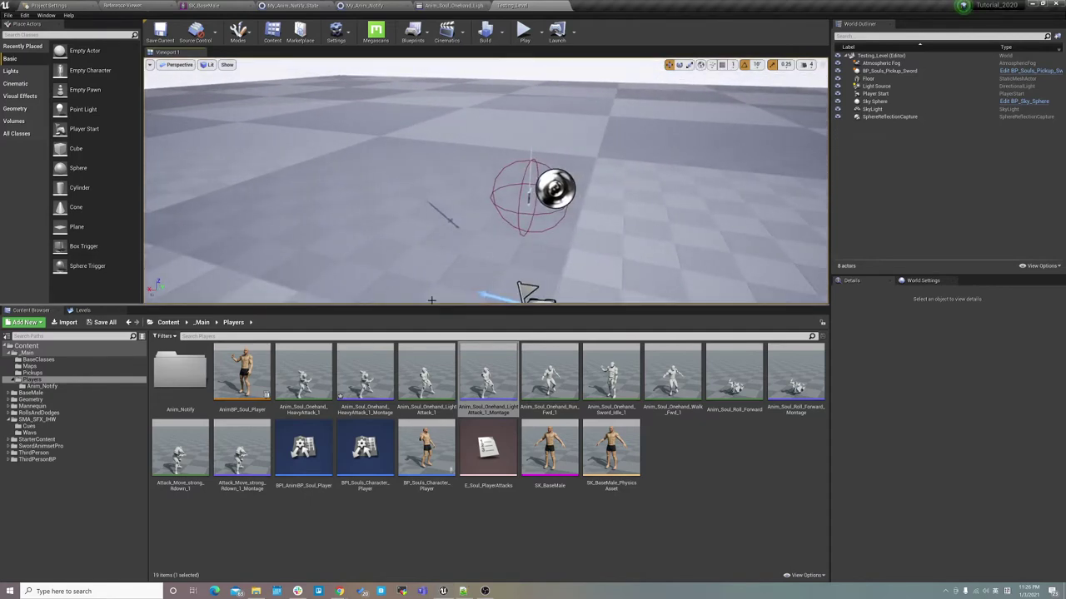
Open Anim_Soul_Onehand_LightAttack_1, then add and remove a second notify track
{"action": "double_click", "coordinate": [431, 372]}
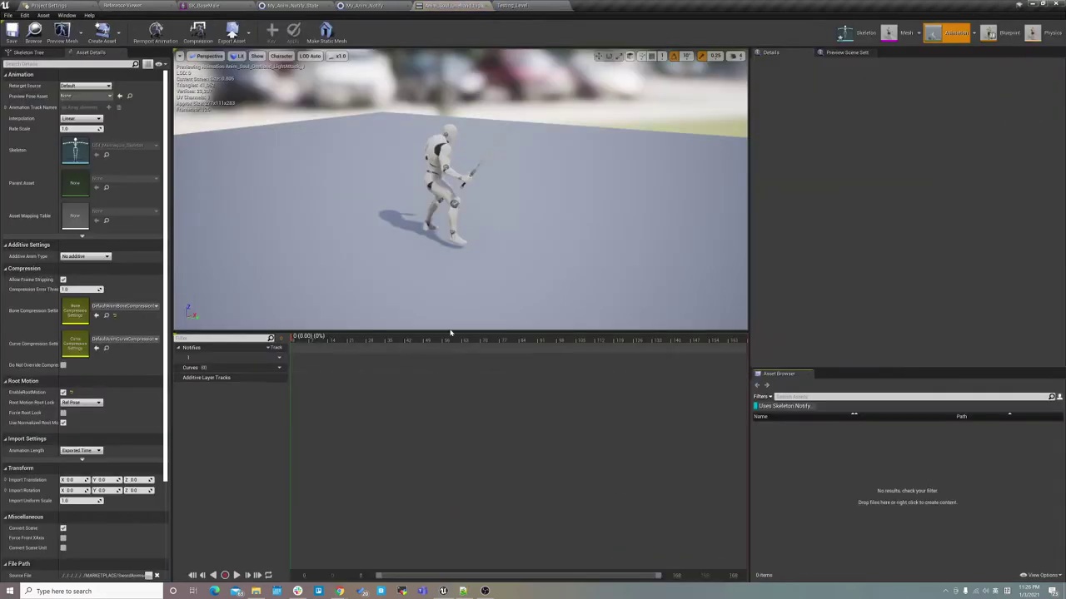
{"action": "mouse_move", "coordinate": [236, 358]}
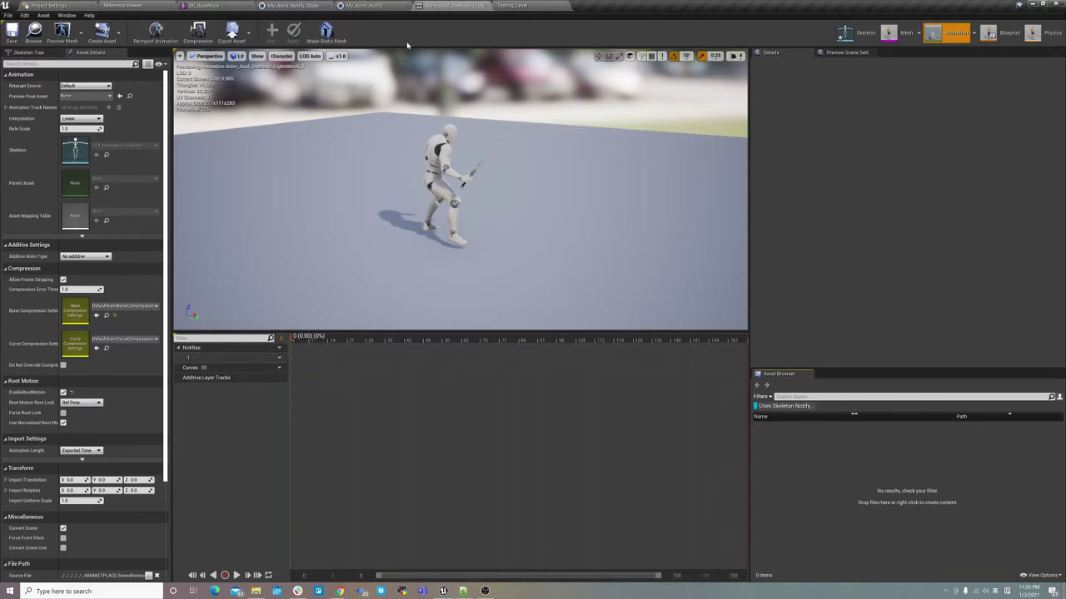
{"action": "left_click", "coordinate": [274, 357]}
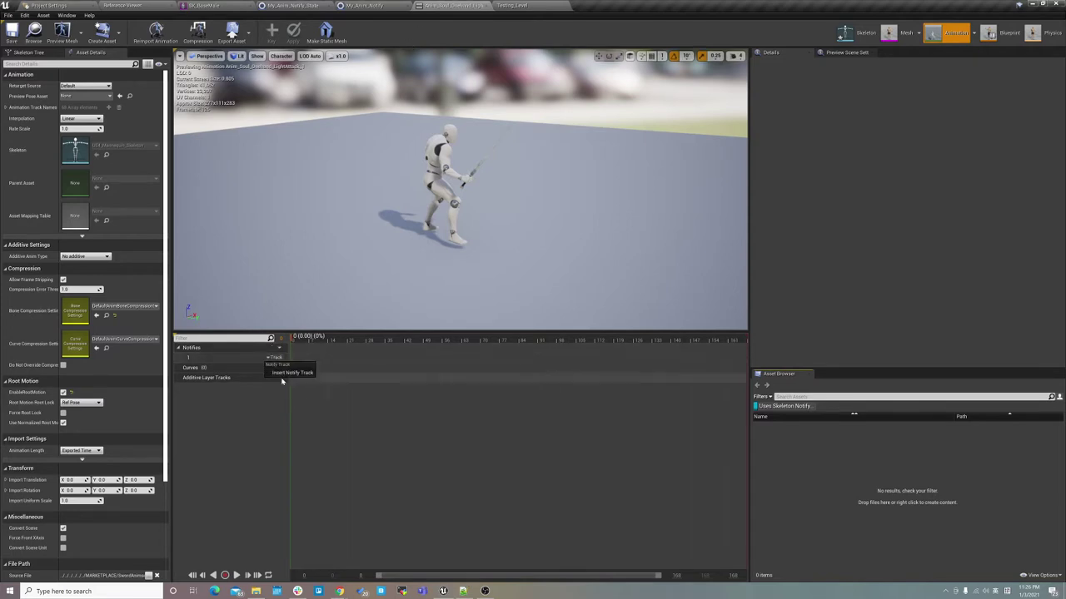
{"action": "left_click", "coordinate": [288, 373]}
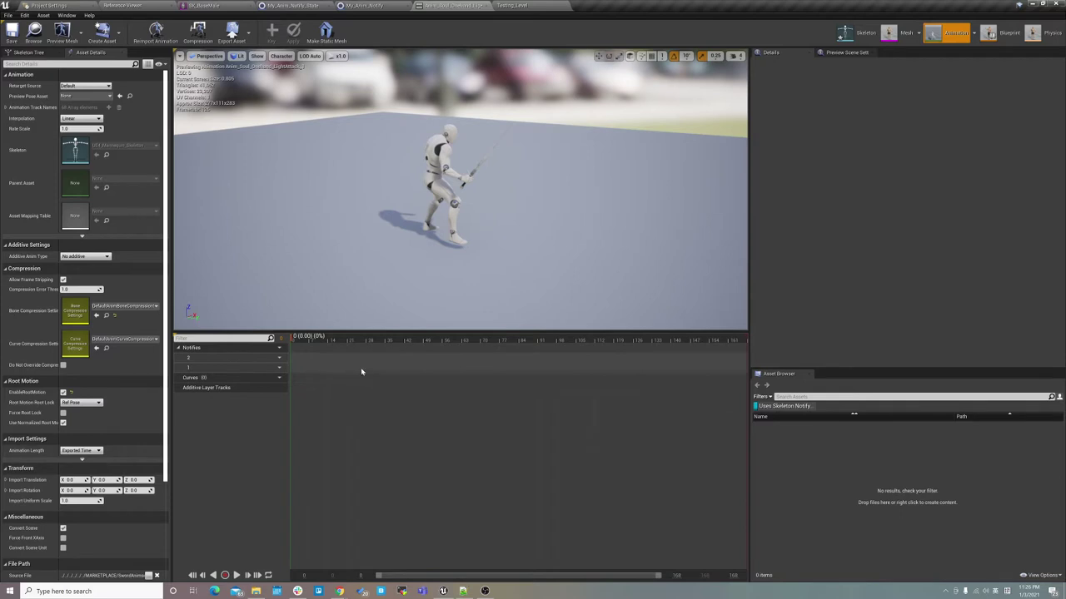
{"action": "left_click", "coordinate": [271, 358]}
{"action": "left_click", "coordinate": [287, 372]}
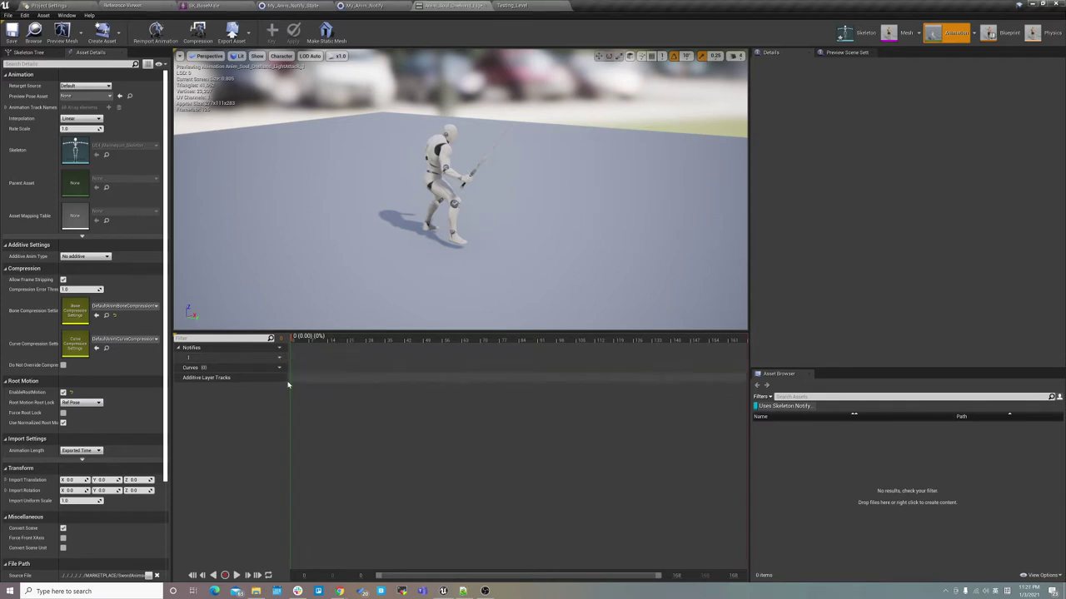
Open the light attack montage from Testing_Level, scrub back toward its start, and widen the preview
{"action": "left_click", "coordinate": [366, 5]}
{"action": "left_click", "coordinate": [450, 5]}
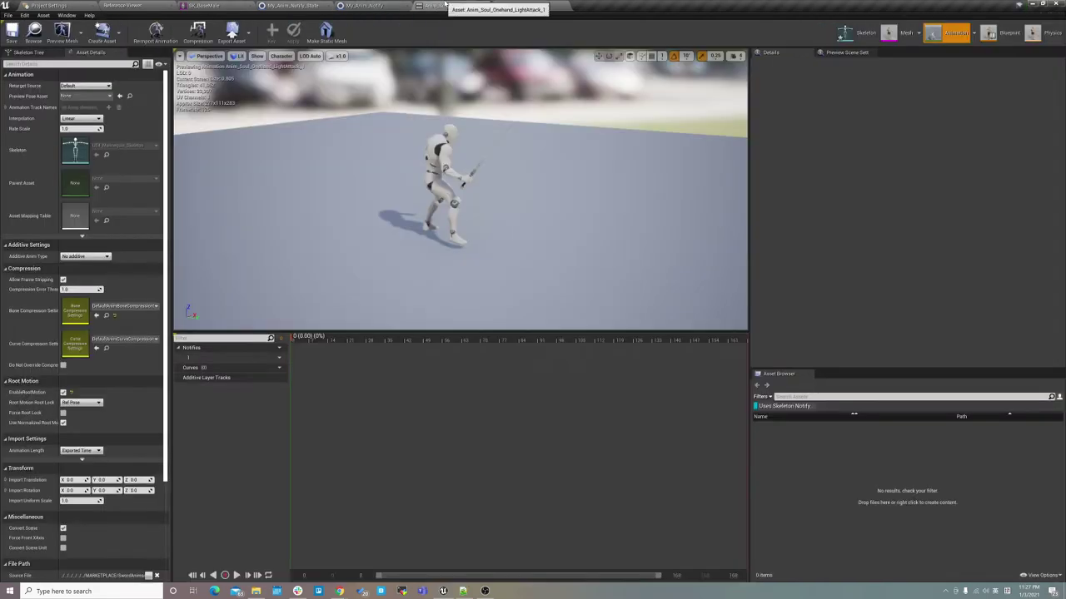
{"action": "left_click", "coordinate": [533, 5]}
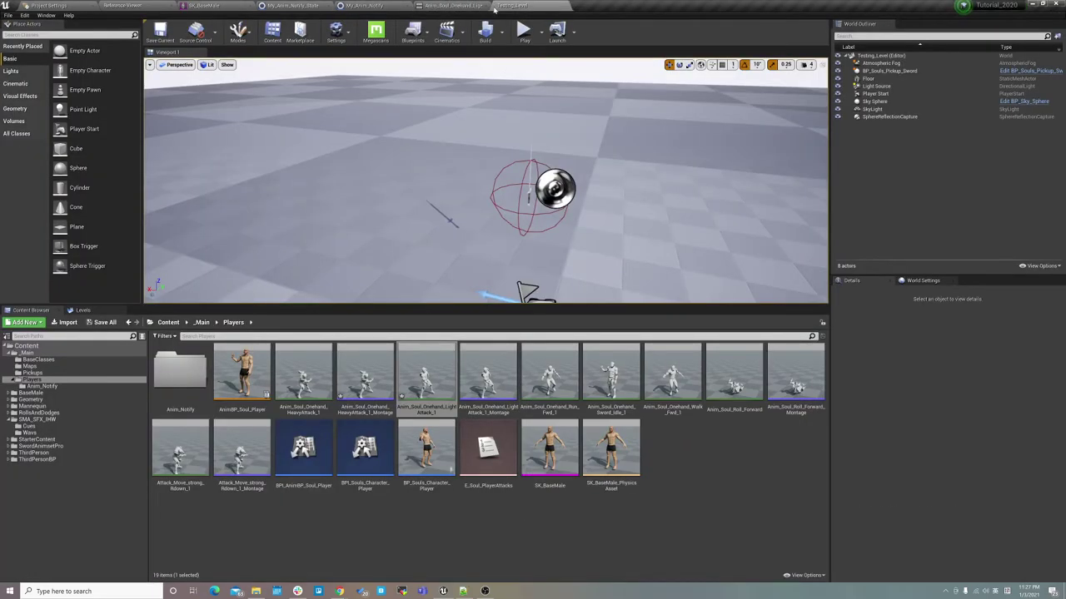
{"action": "double_click", "coordinate": [489, 369]}
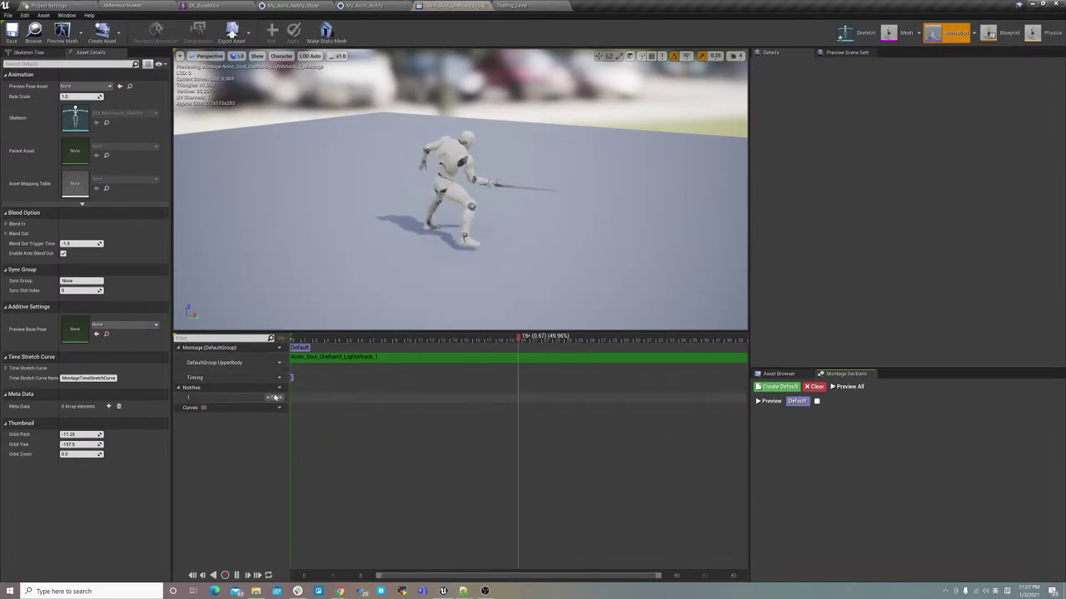
{"action": "mouse_move", "coordinate": [406, 340]}
{"action": "left_mouse_down"}
{"action": "mouse_move", "coordinate": [289, 338]}
{"action": "mouse_move", "coordinate": [411, 353]}
{"action": "mouse_move", "coordinate": [339, 361]}
{"action": "mouse_move", "coordinate": [380, 360]}
{"action": "left_mouse_up"}
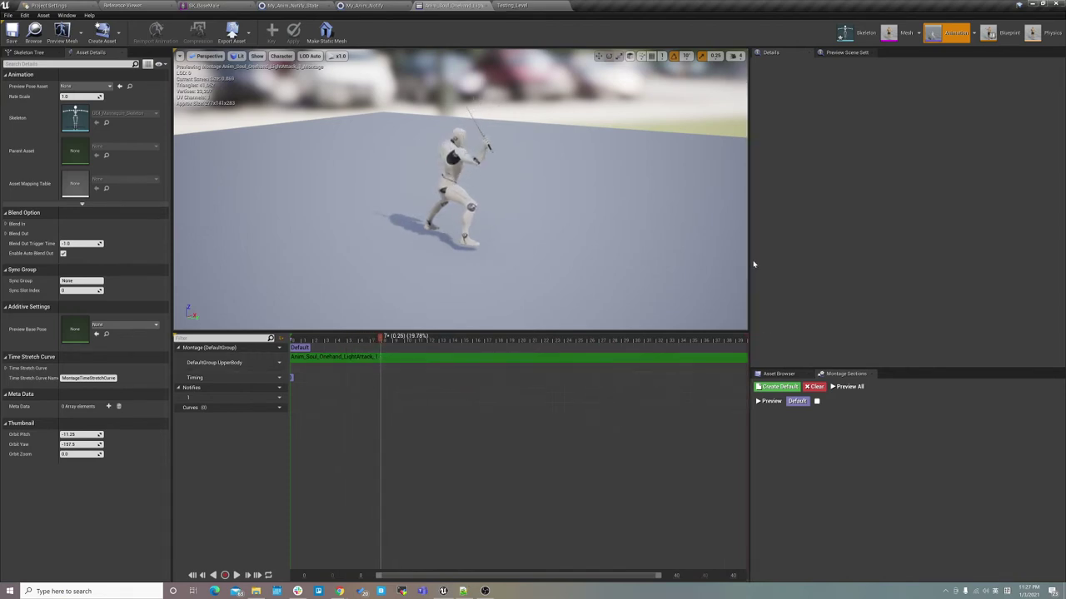
{"action": "left_click_drag", "start_coordinate": [750, 266], "coordinate": [826, 266]}
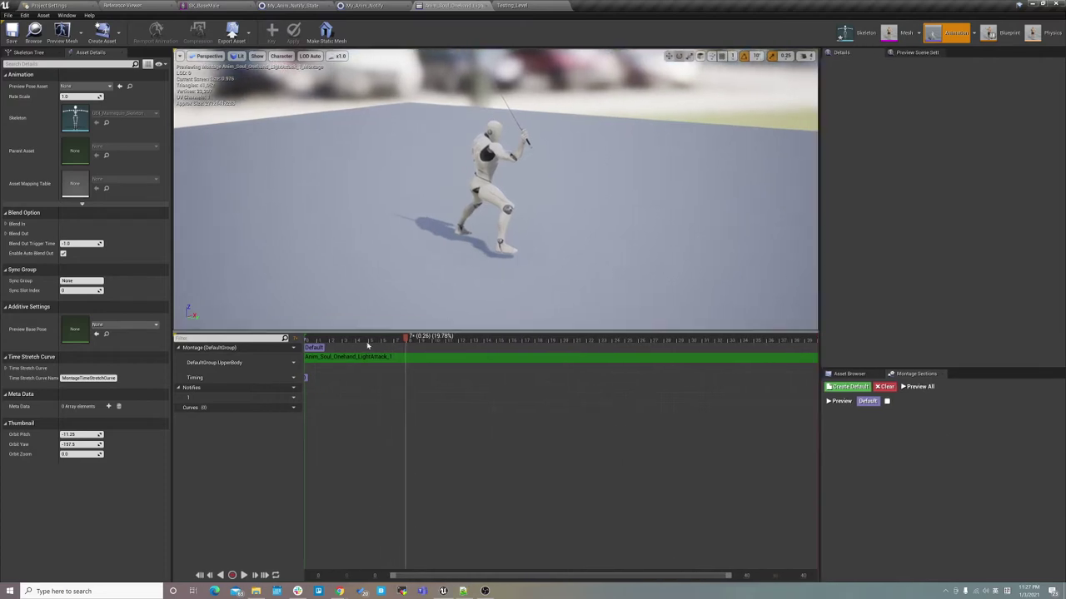
Add a Play Sound notify at the playhead (0.265 s, frame 8) and select it
{"action": "right_click", "coordinate": [406, 400]}
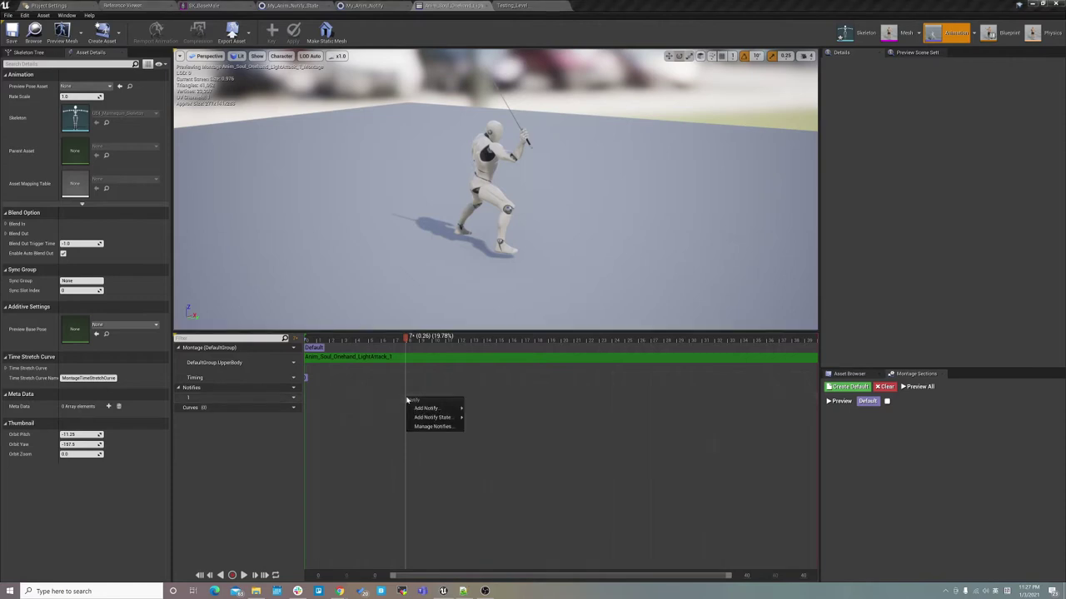
{"action": "left_click", "coordinate": [206, 402]}
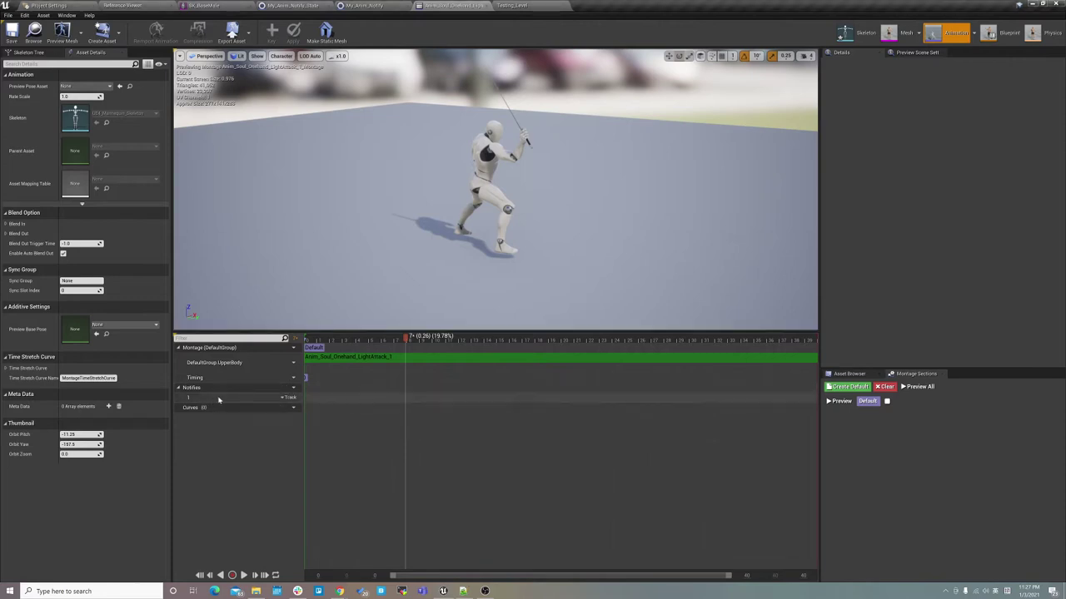
{"action": "right_click", "coordinate": [406, 400]}
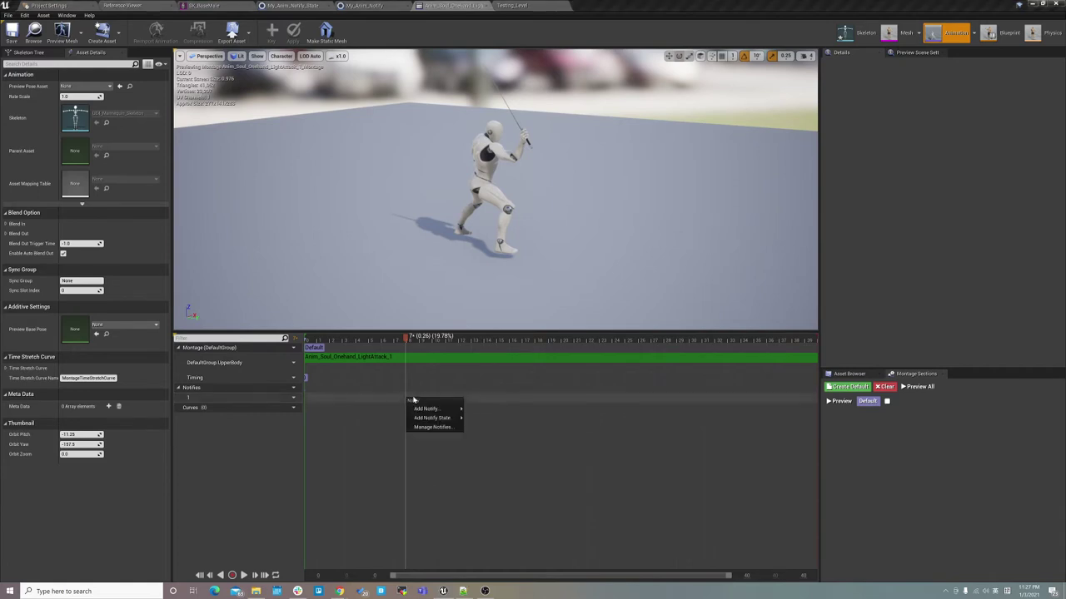
{"action": "mouse_move", "coordinate": [431, 409]}
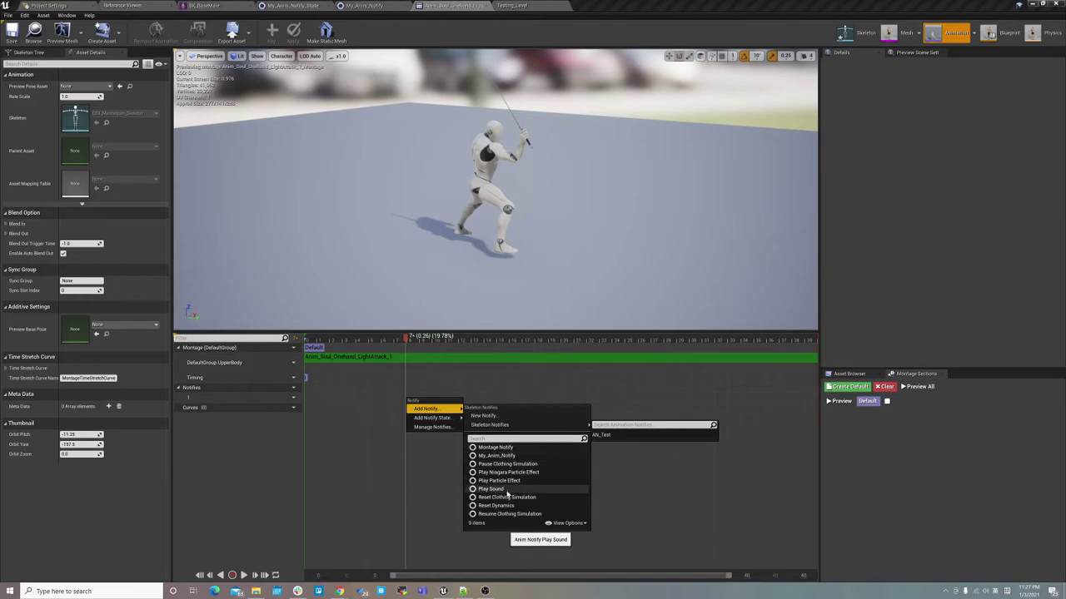
{"action": "left_click", "coordinate": [507, 493]}
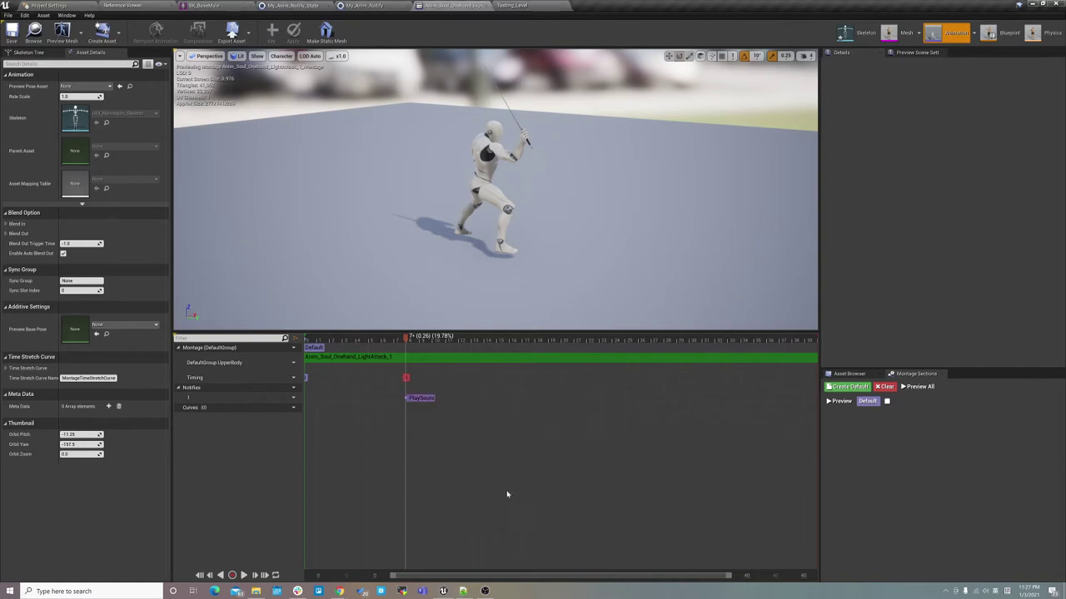
{"action": "left_click", "coordinate": [421, 399]}
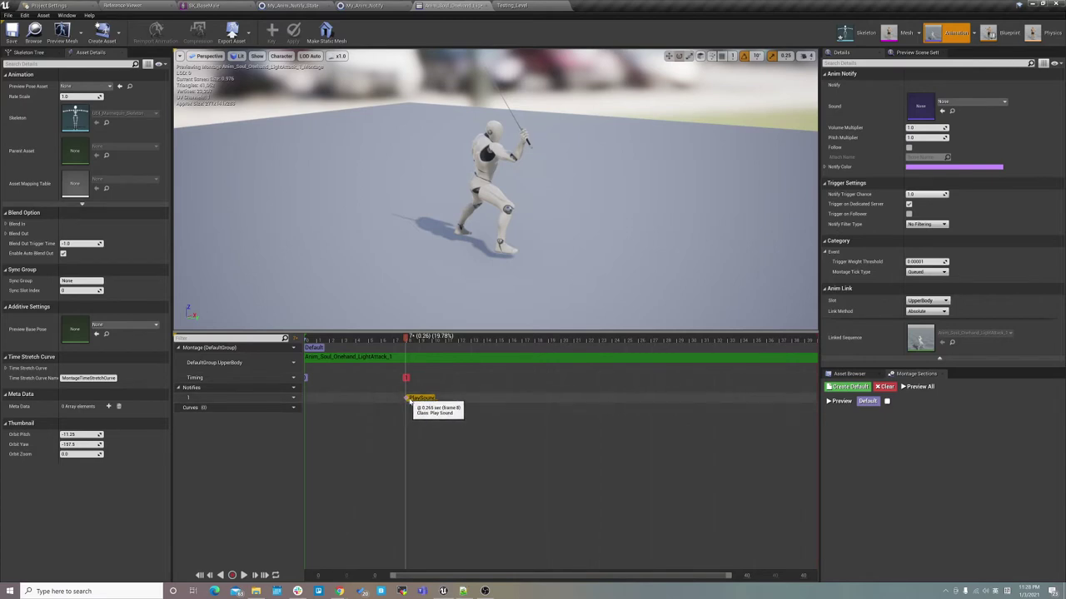
Browse the notify's sound list, then the SMA_SFX_IHW Cues and Wavs folders
{"action": "left_click", "coordinate": [969, 102]}
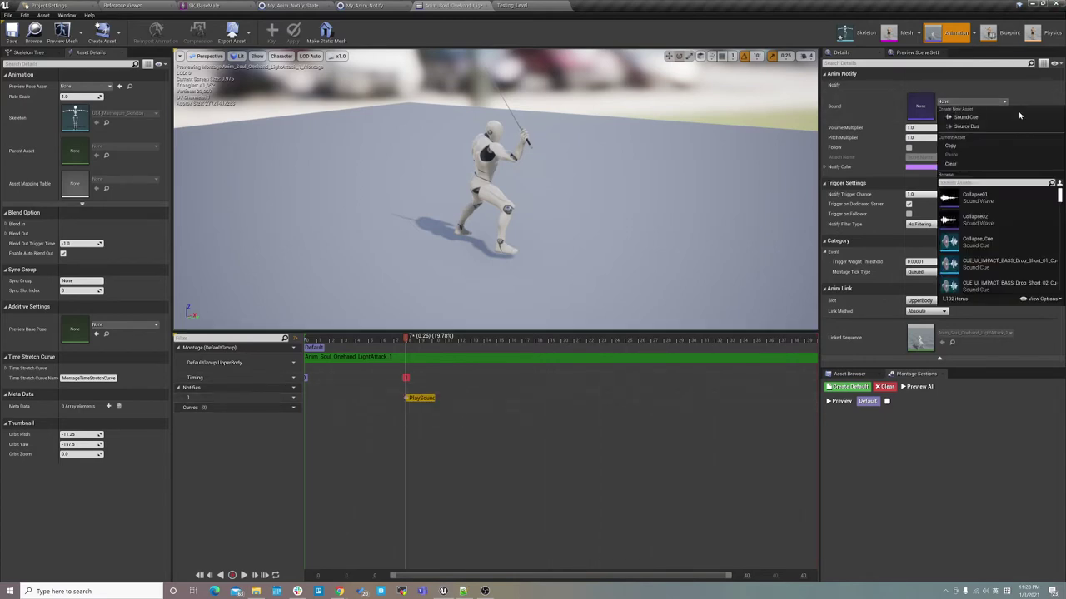
{"action": "key", "text": "Escape"}
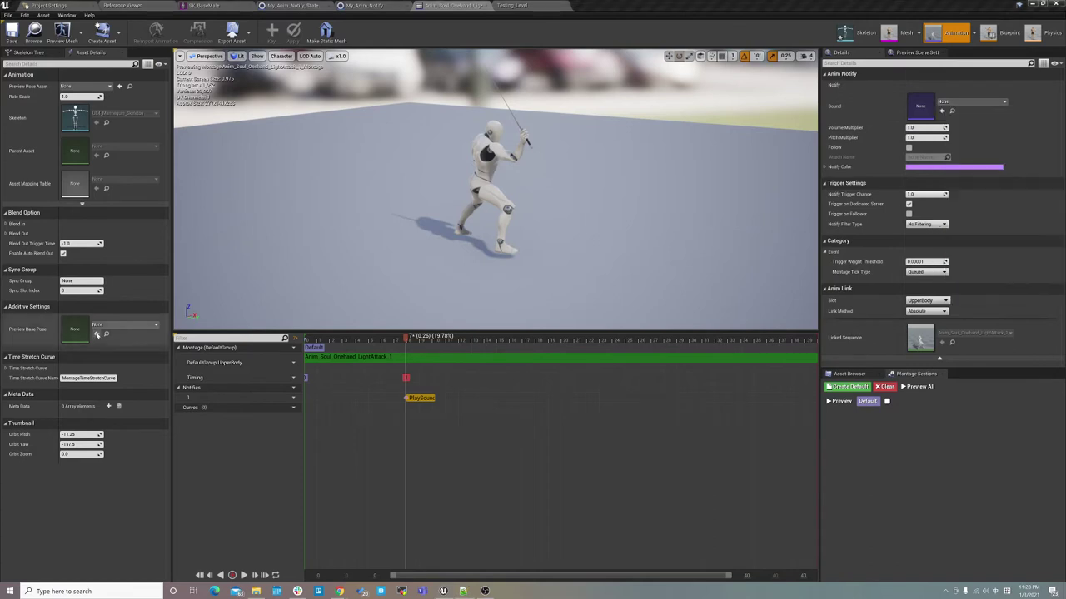
{"action": "left_click", "coordinate": [953, 106]}
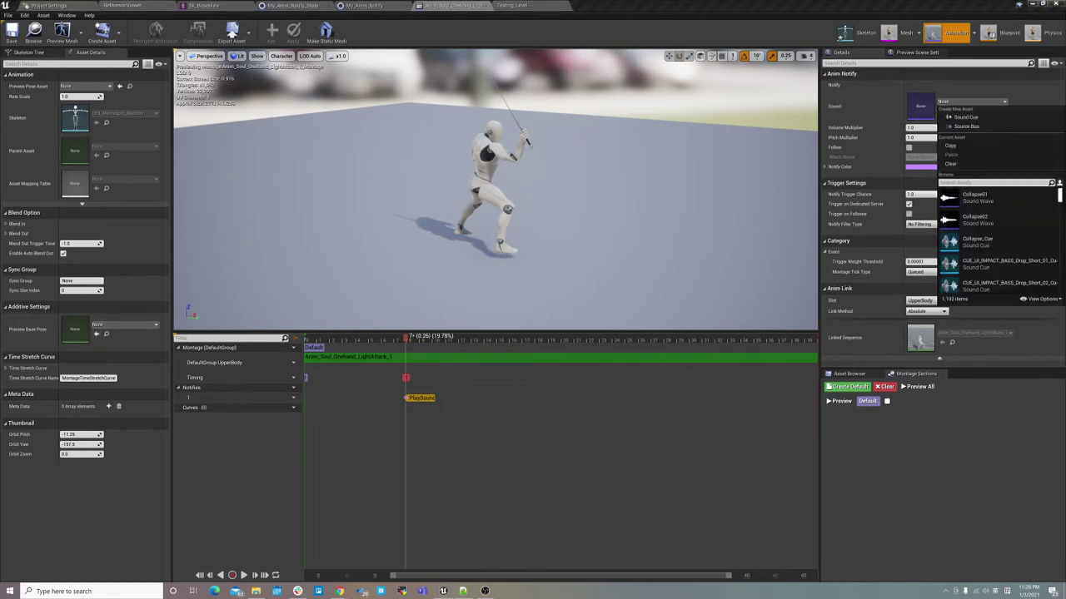
{"action": "left_click", "coordinate": [546, 5]}
{"action": "double_click", "coordinate": [63, 420]}
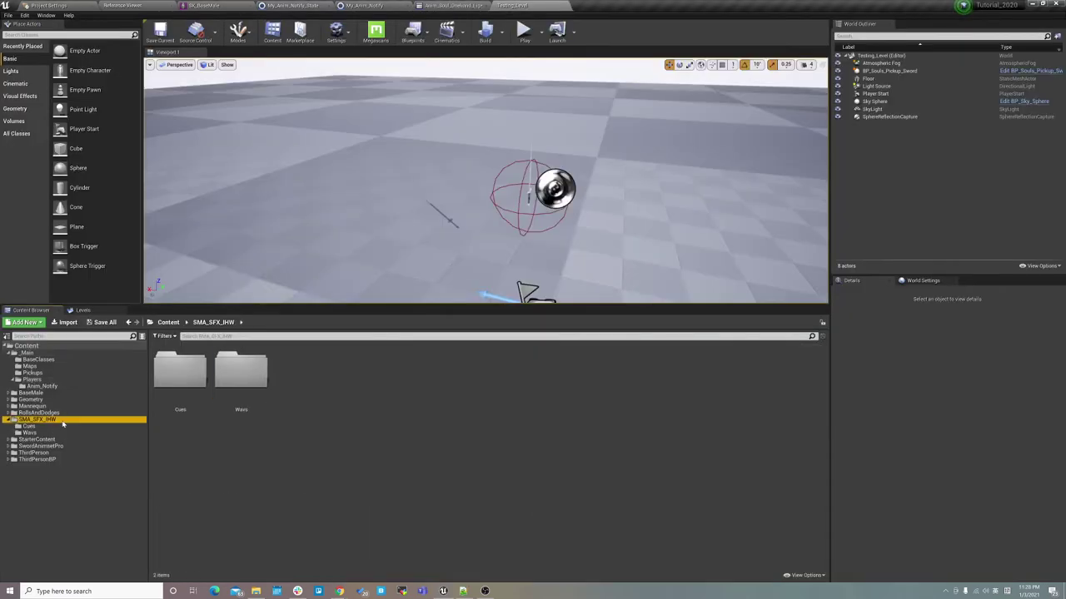
{"action": "left_click", "coordinate": [50, 427]}
{"action": "left_click", "coordinate": [29, 433]}
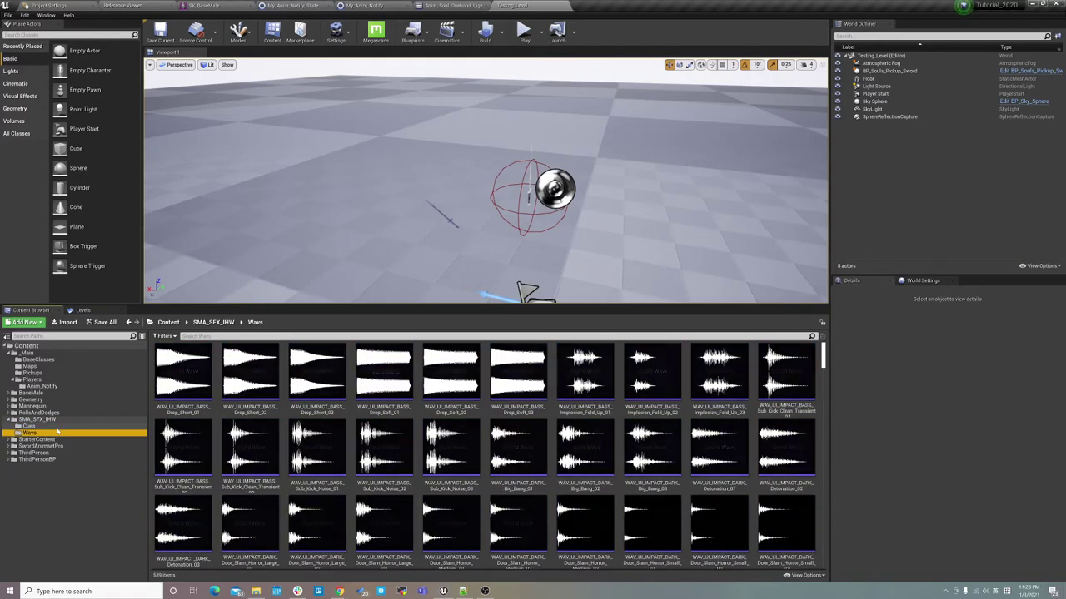
{"action": "left_click", "coordinate": [58, 426]}
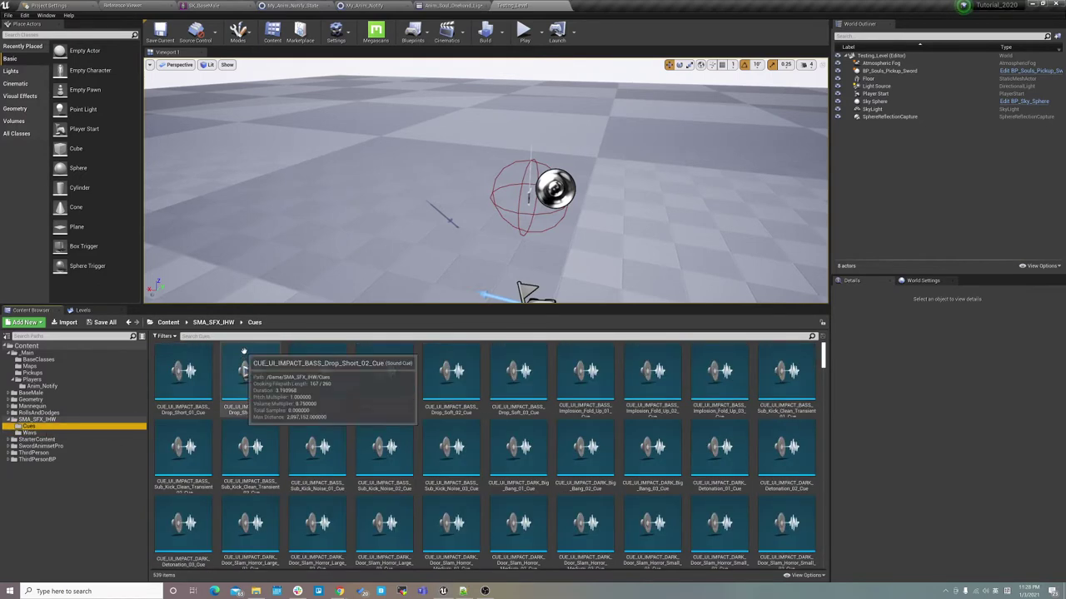
Find and preview CUE_UI_WHOOSH_AIR_Arrow_Flyby_01_Cue, then assign it as the notify's Sound
{"action": "left_click", "coordinate": [250, 374]}
{"action": "type", "text": "CUE_UI_WHOOSH_AIR_Arrow_Flyby_01_Cue"}
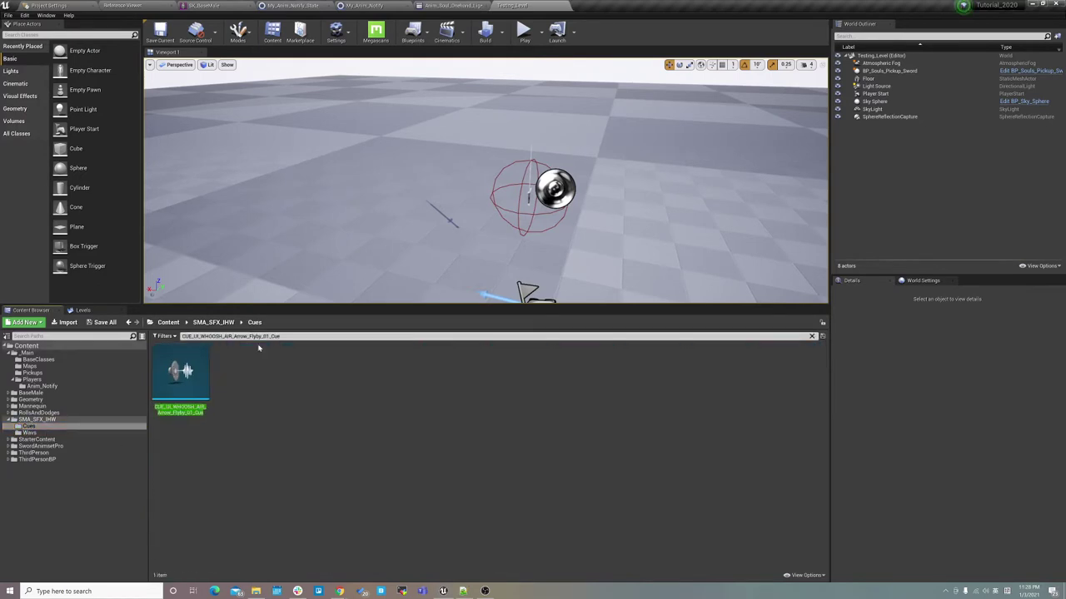
{"action": "left_click", "coordinate": [182, 372]}
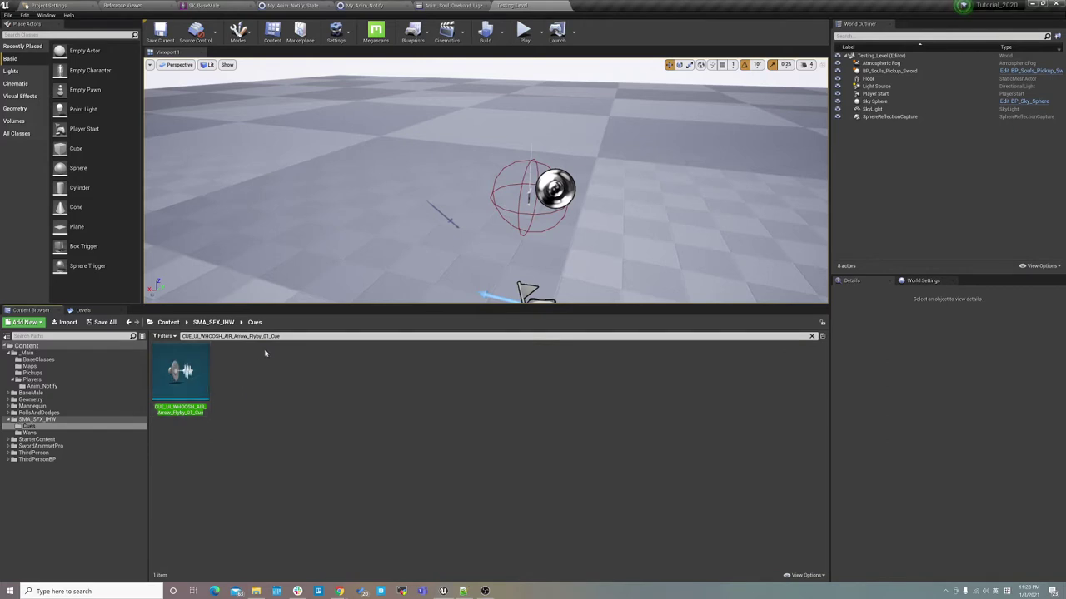
{"action": "left_click", "coordinate": [190, 379]}
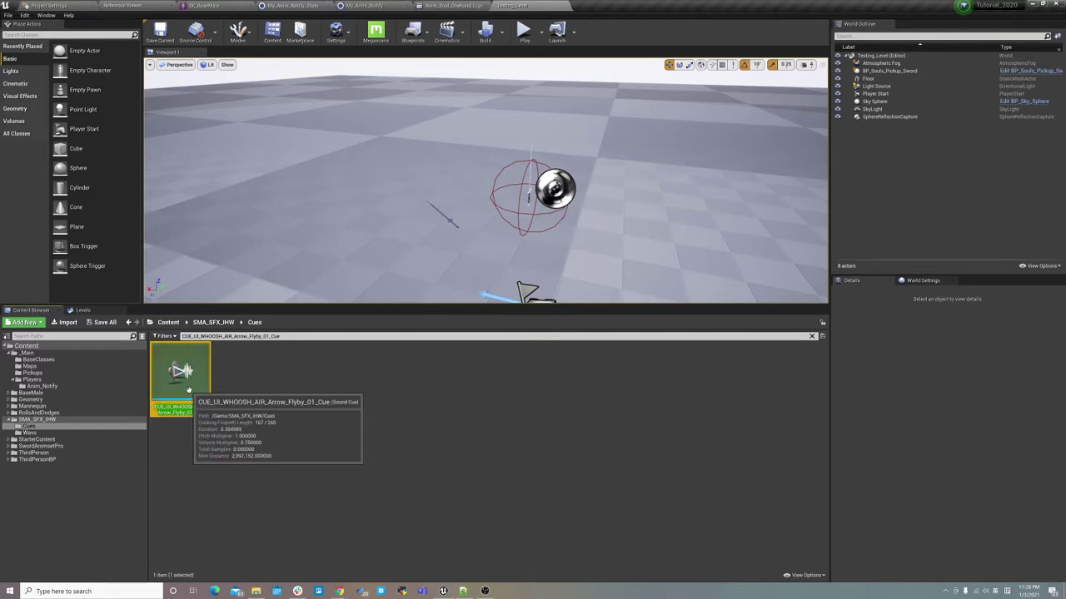
{"action": "left_click", "coordinate": [454, 5]}
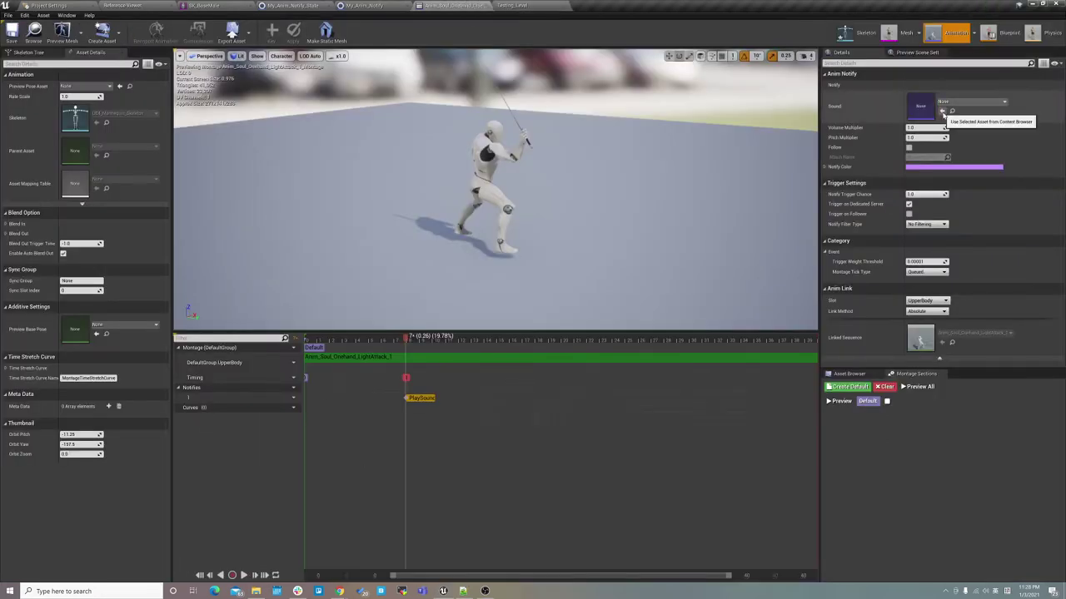
{"action": "left_click", "coordinate": [942, 111]}
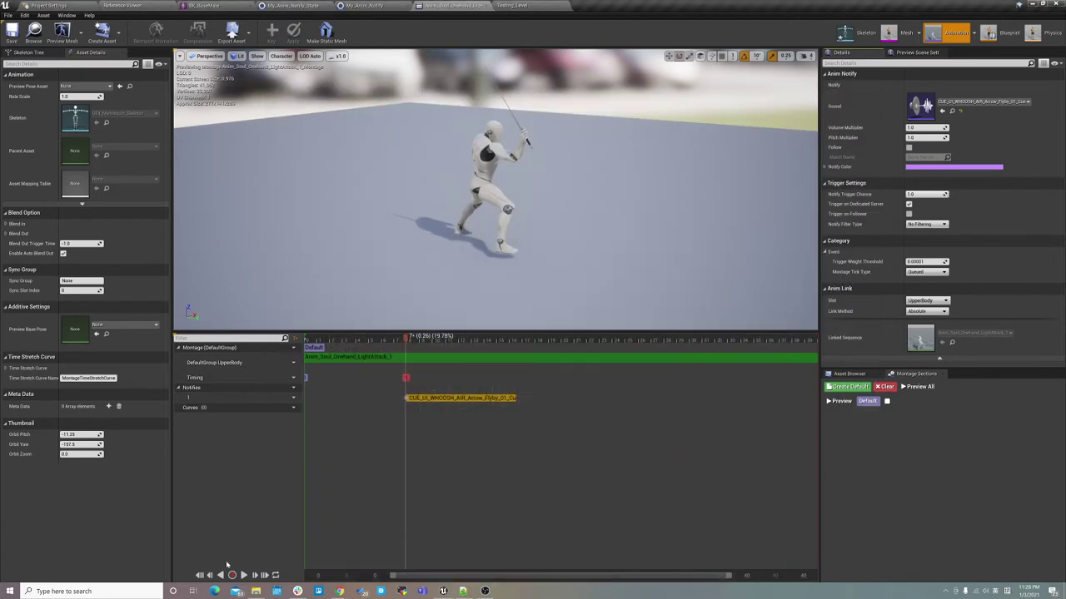
Preview the montage's whoosh, scrub back near the start, save it, and return to Testing_Level
{"action": "left_click", "coordinate": [243, 575]}
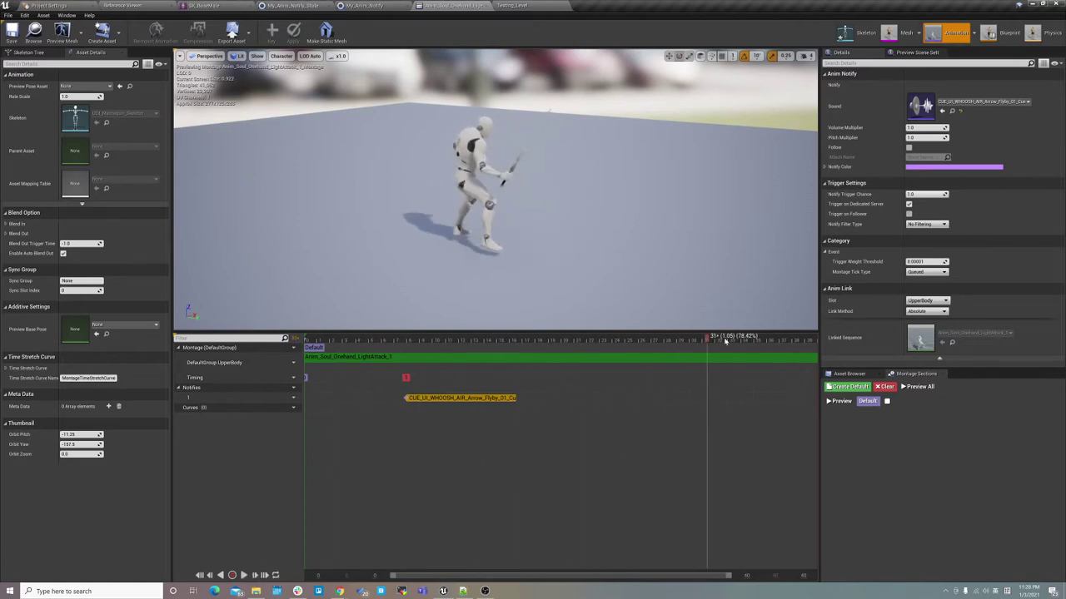
{"action": "left_click_drag", "start_coordinate": [310, 342], "coordinate": [648, 368]}
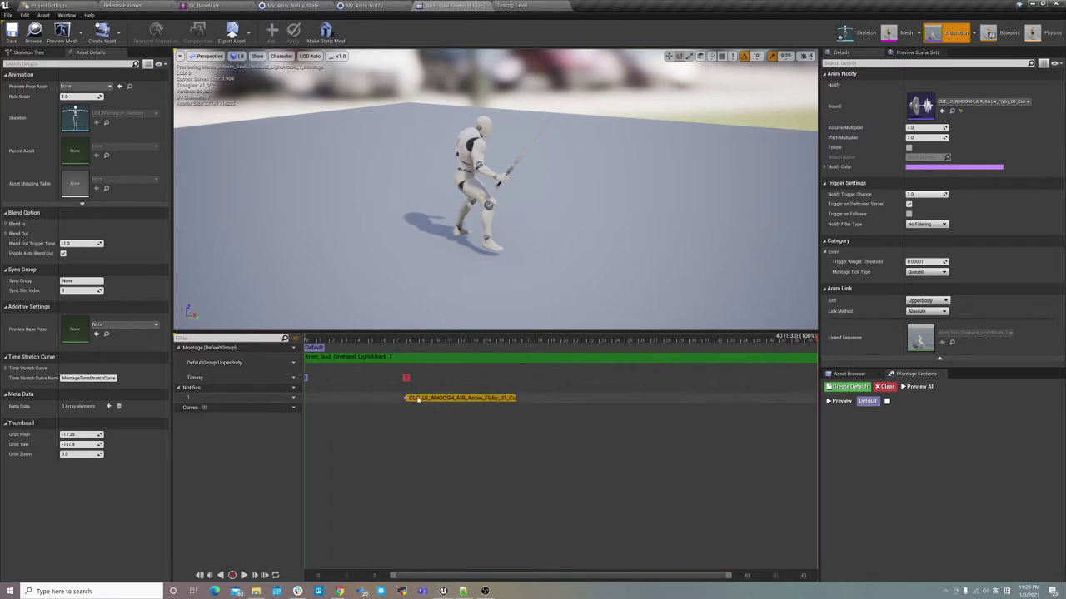
{"action": "left_click", "coordinate": [12, 35]}
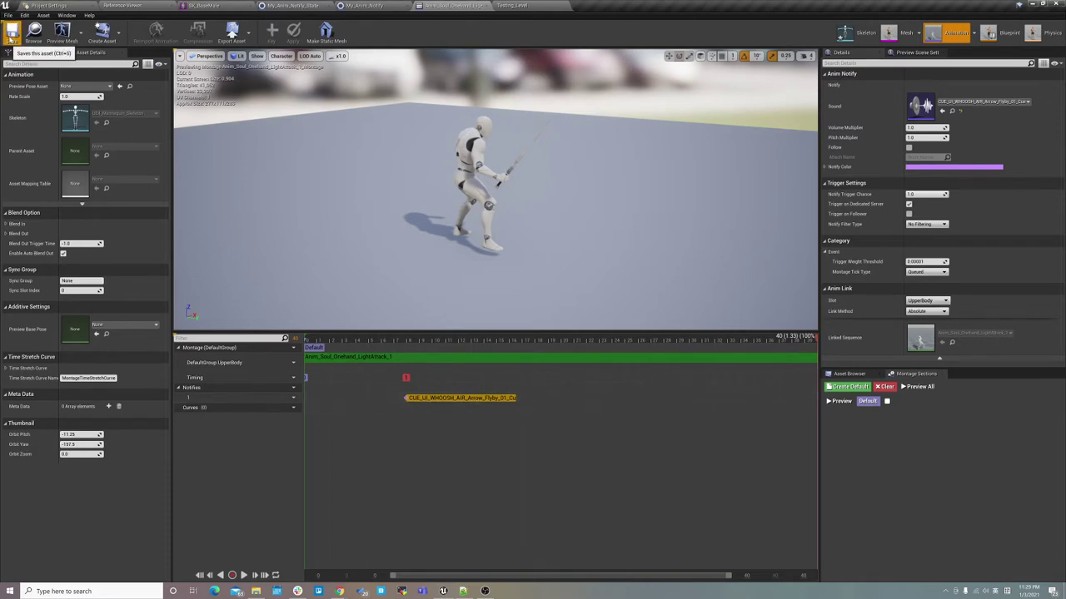
{"action": "left_click", "coordinate": [518, 5]}
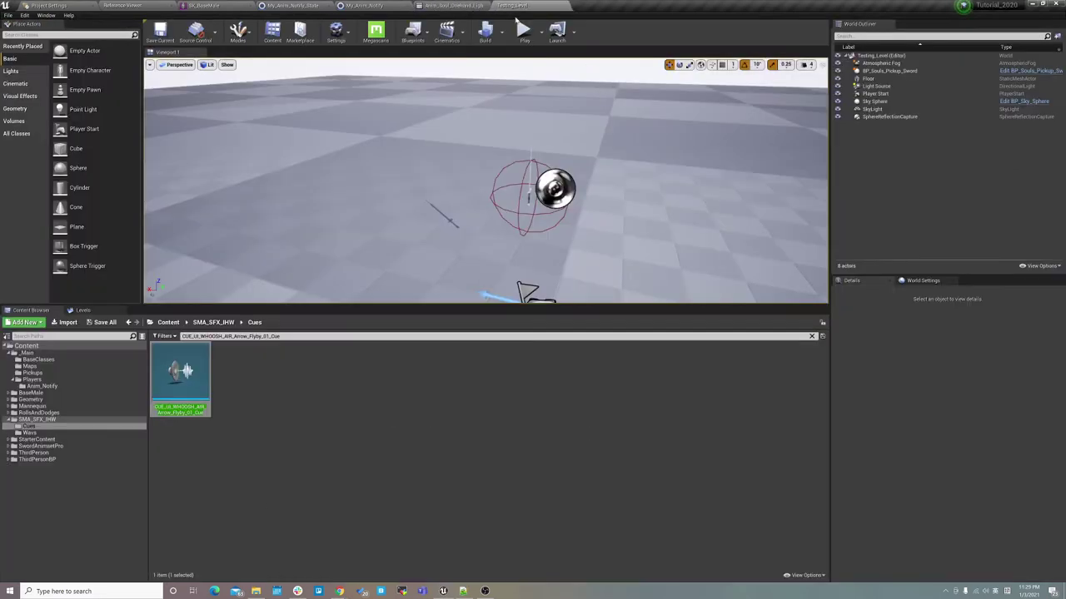
Play the level, pick up the sword with E, swing a light attack, then stop
{"action": "left_click", "coordinate": [524, 31]}
{"action": "left_click", "coordinate": [536, 146]}
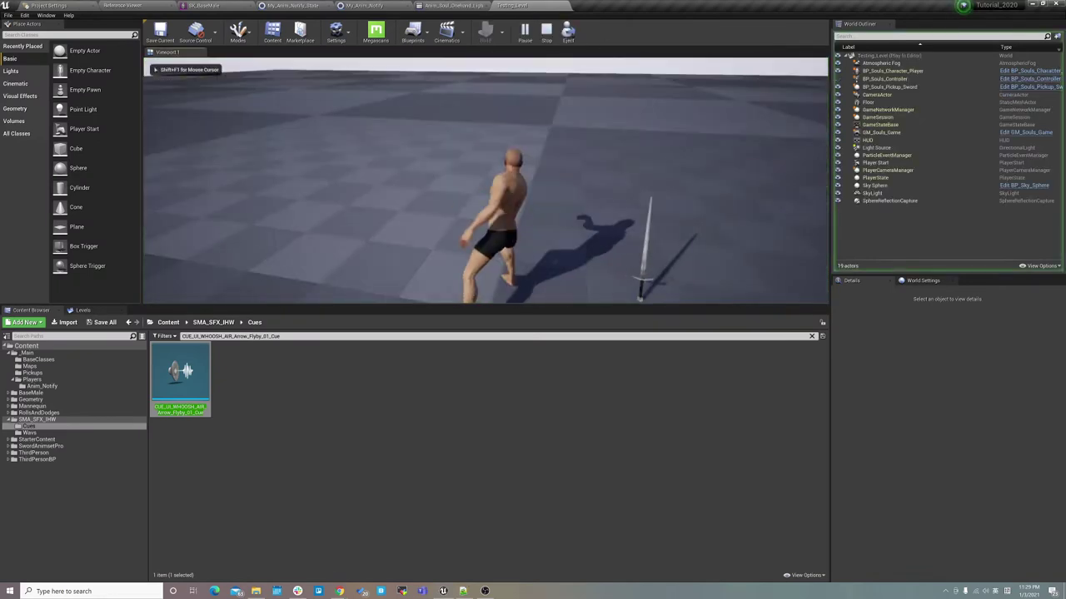
{"action": "key", "text": "e"}
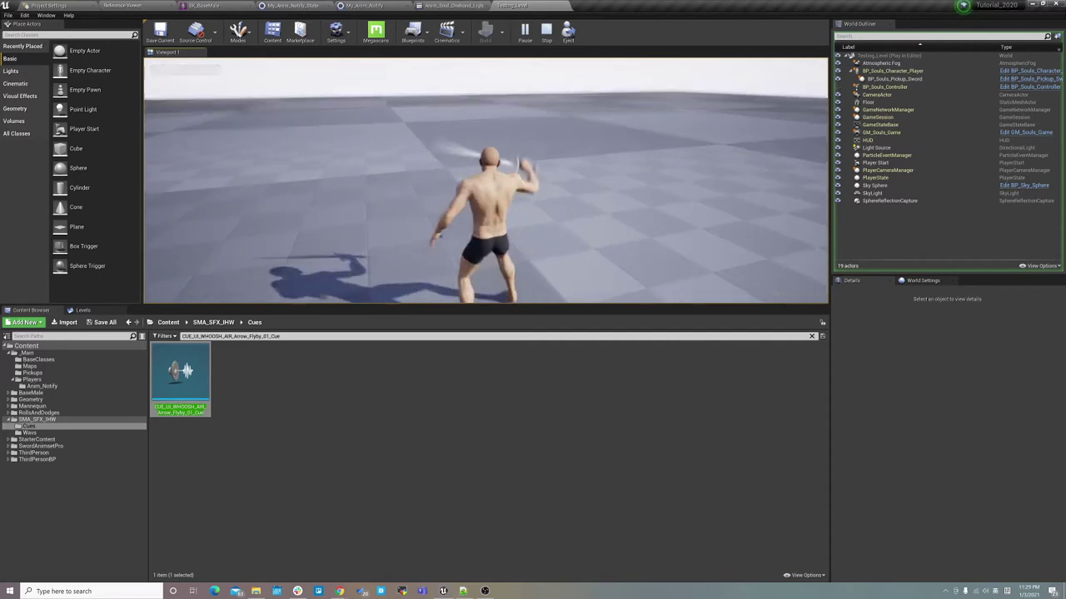
{"action": "left_click", "coordinate": [536, 145]}
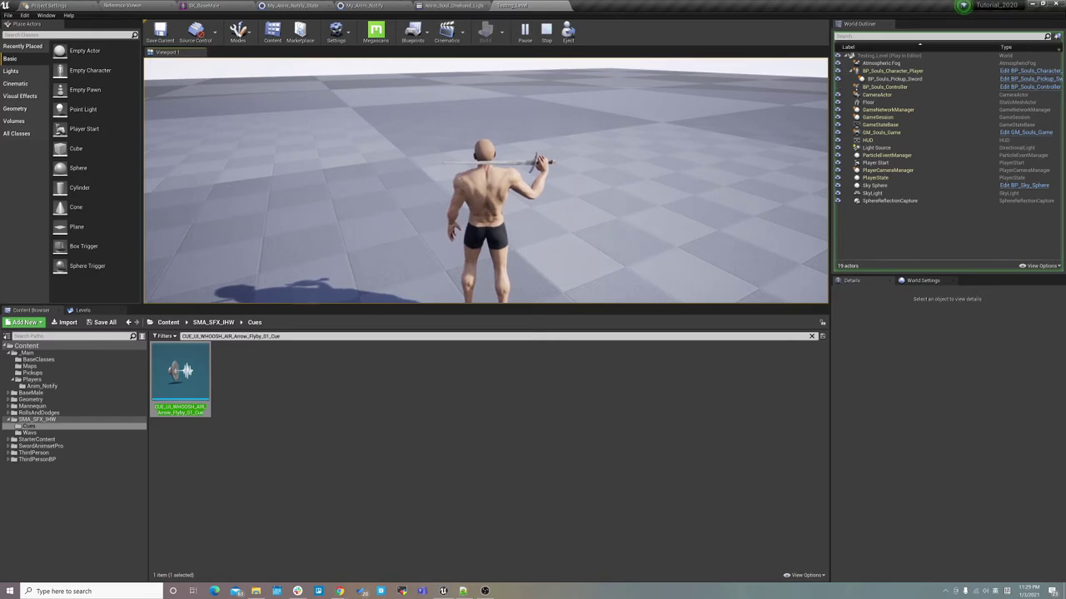
{"action": "key", "text": "a"}
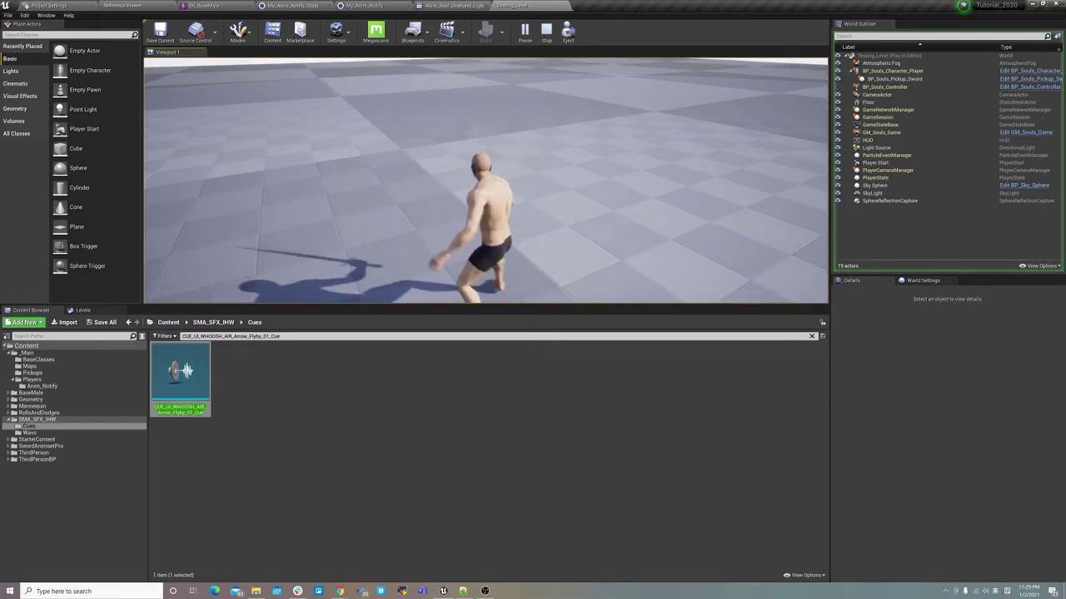
{"action": "key", "text": "Escape"}
Return to the light attack montage and look through the Notifies track's Add Notify State options
{"action": "left_click", "coordinate": [454, 5]}
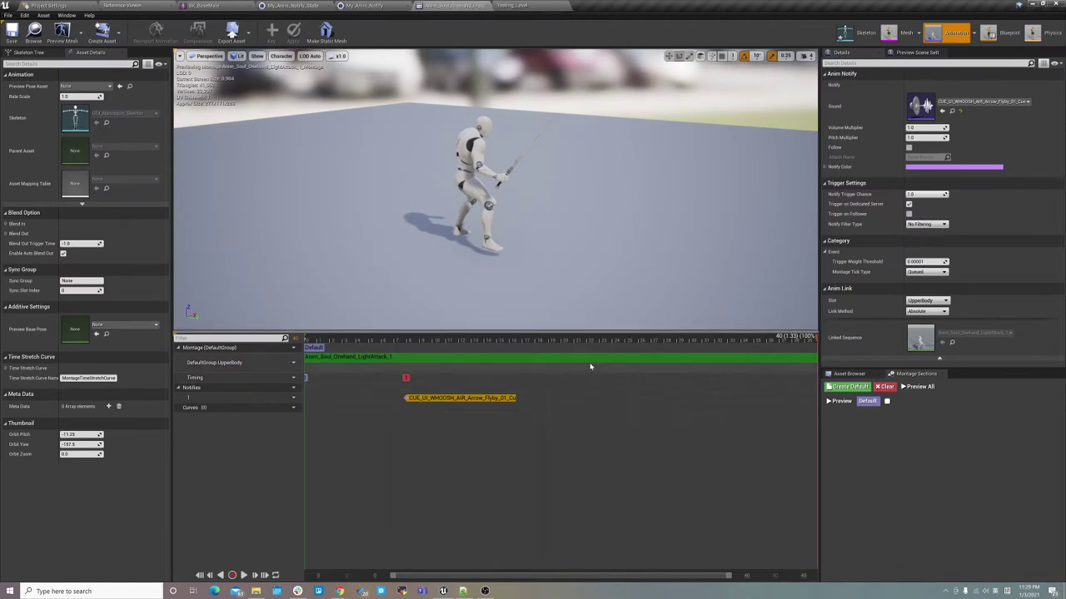
{"action": "right_click", "coordinate": [526, 398]}
{"action": "mouse_move", "coordinate": [545, 416]}
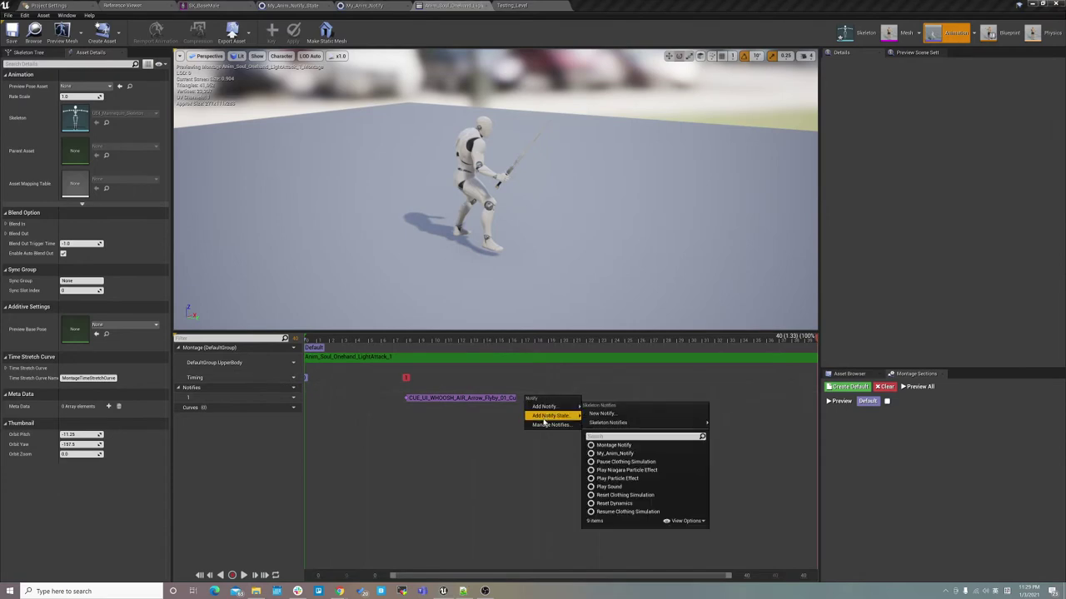
{"action": "mouse_move", "coordinate": [616, 423]}
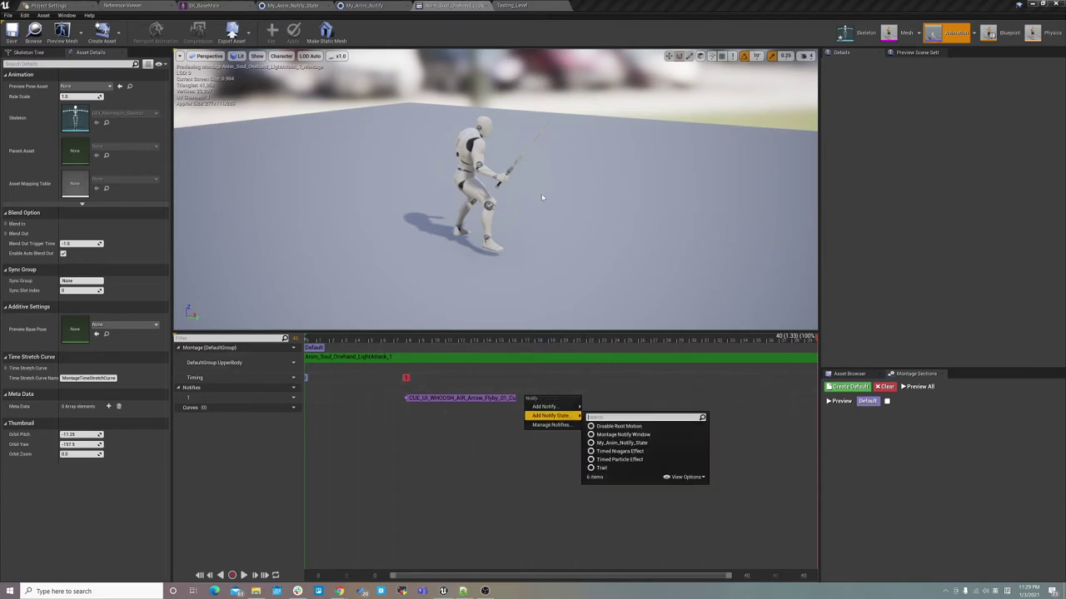
Scrub the playhead from frame 7 to the sword thrust pose, orbiting the preview closer
{"action": "right_click_drag", "start_coordinate": [541, 198], "coordinate": [559, 204]}
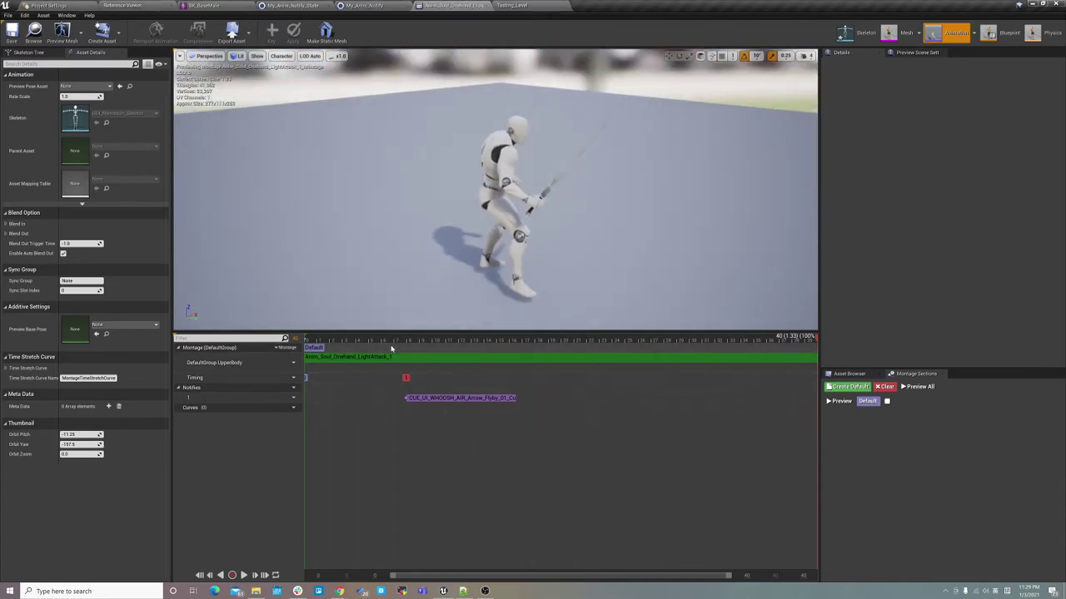
{"action": "left_click_drag", "start_coordinate": [392, 348], "coordinate": [401, 348]}
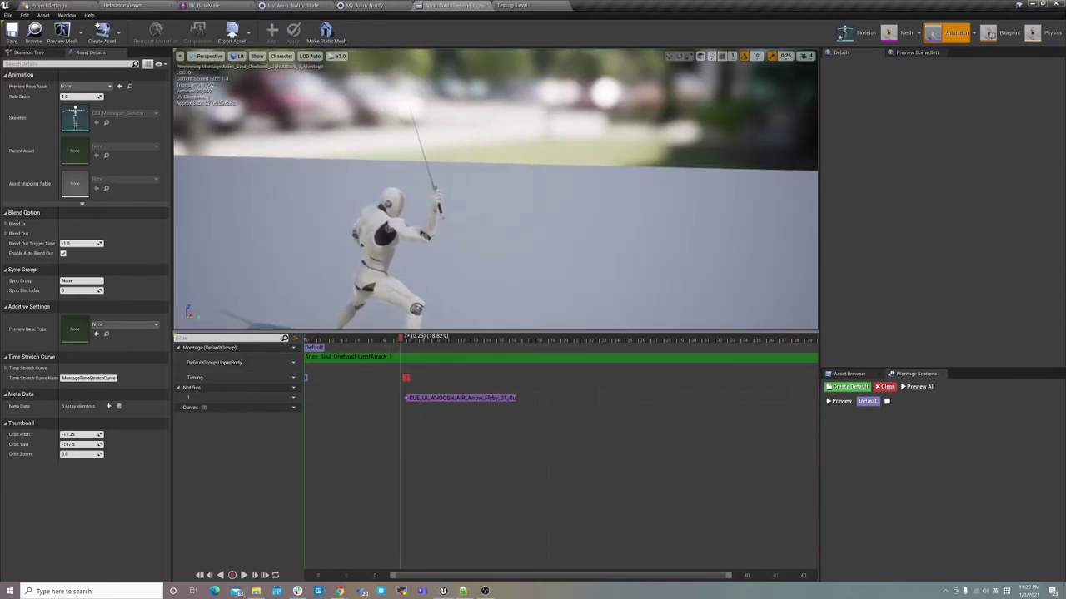
{"action": "left_click_drag", "start_coordinate": [404, 340], "coordinate": [517, 341]}
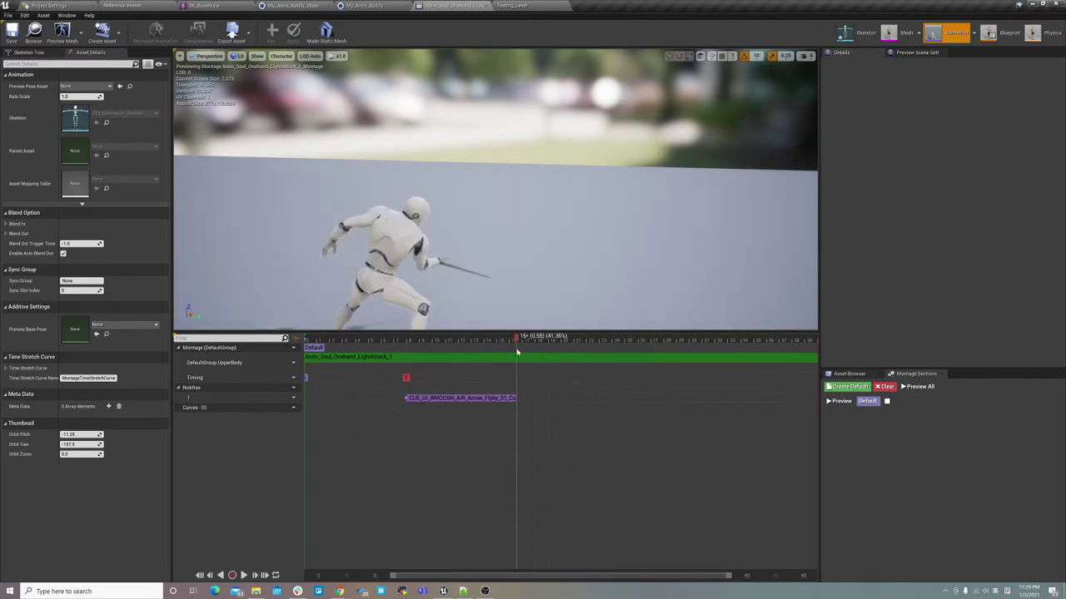
{"action": "left_click_drag", "start_coordinate": [703, 263], "coordinate": [697, 261]}
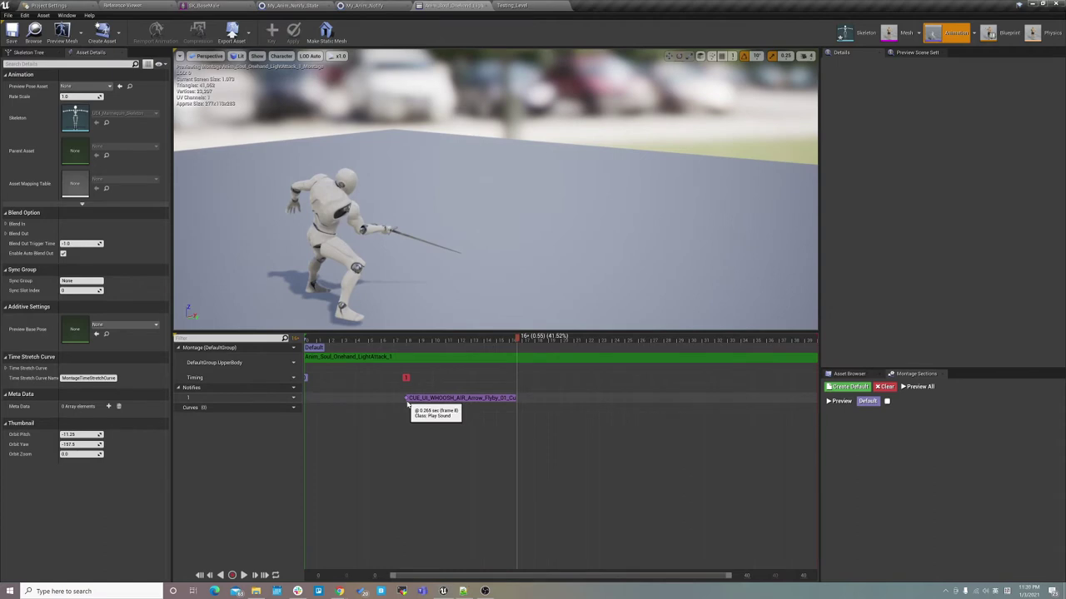
Look through the Notifies track's Add Notify menus without adding anything, then go back to Testing_Level
{"action": "right_click", "coordinate": [526, 398]}
{"action": "mouse_move", "coordinate": [556, 409]}
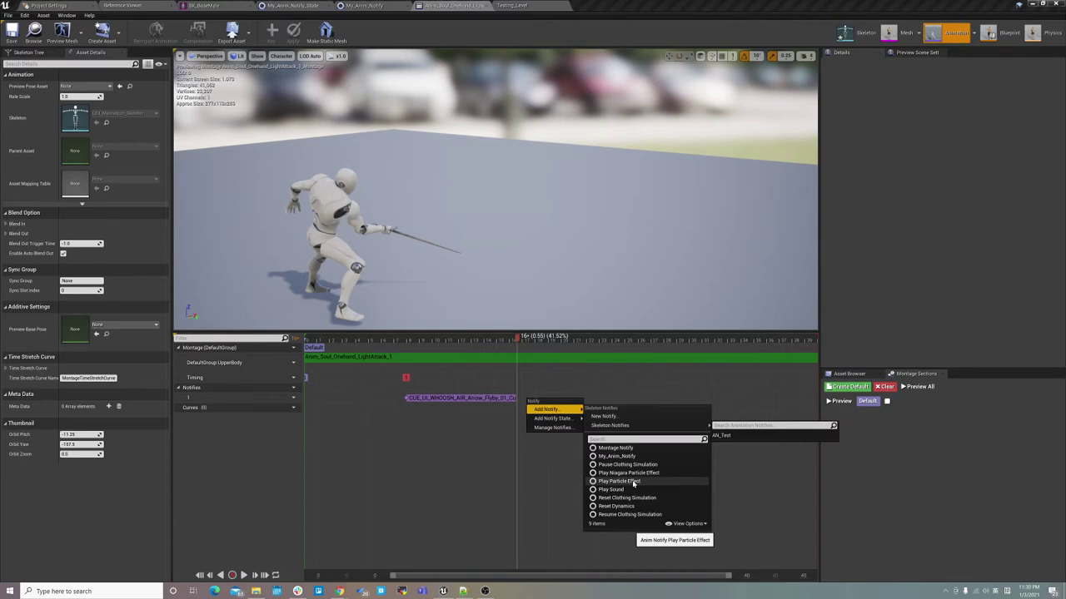
{"action": "left_click", "coordinate": [571, 388]}
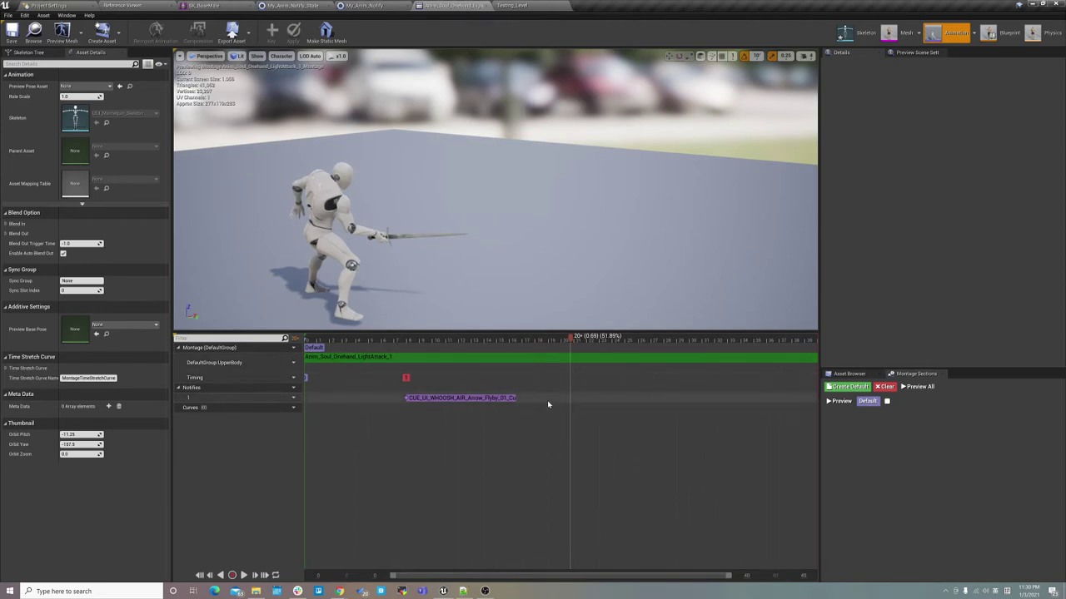
{"action": "right_click", "coordinate": [547, 400]}
{"action": "mouse_move", "coordinate": [565, 414]}
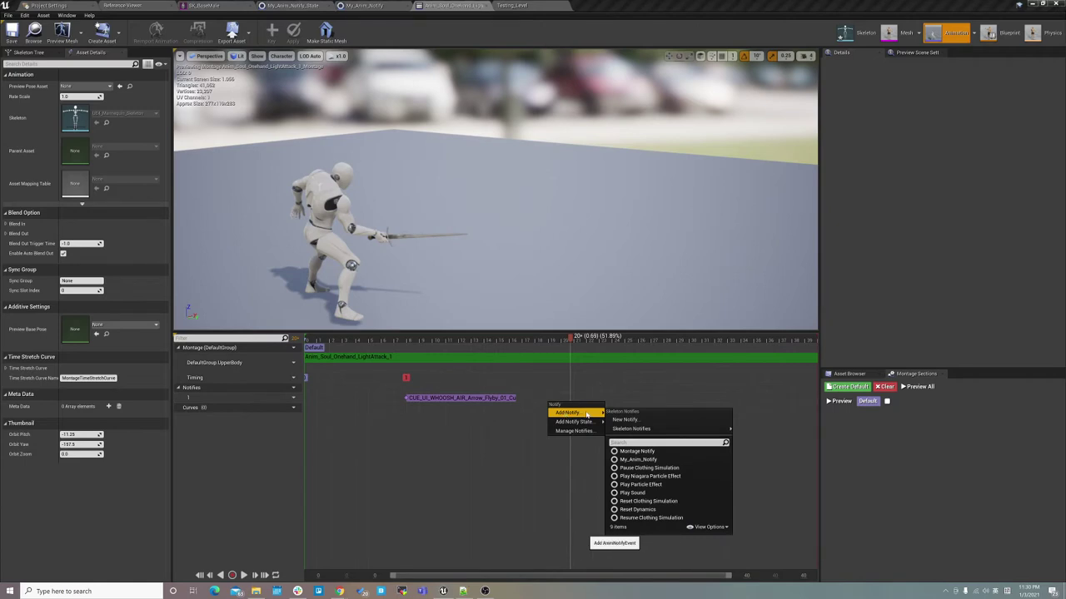
{"action": "right_click", "coordinate": [533, 400]}
{"action": "right_click", "coordinate": [532, 399]}
{"action": "mouse_move", "coordinate": [549, 409]}
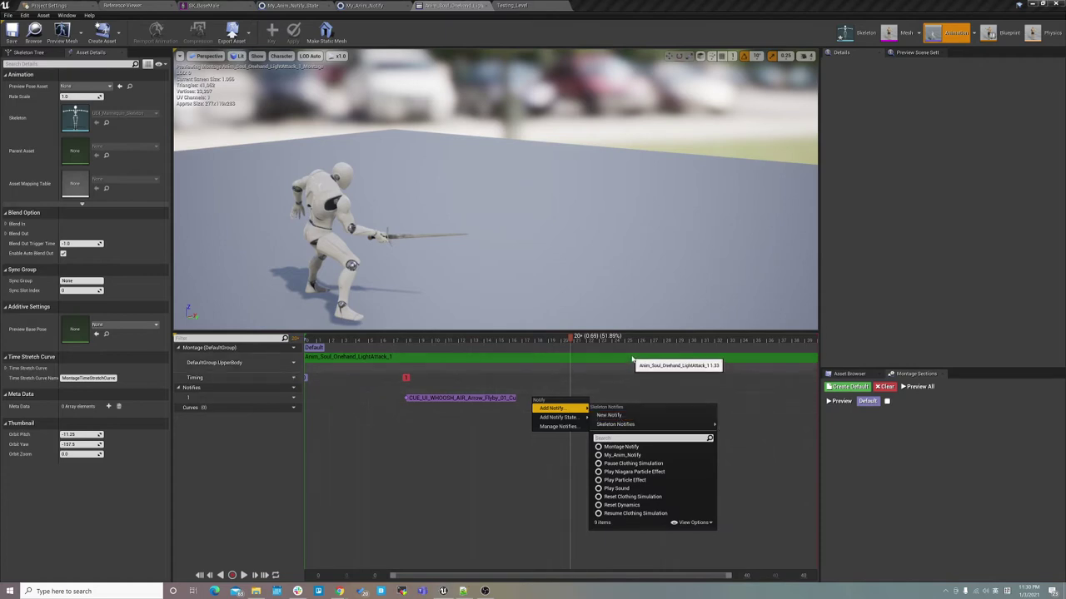
{"action": "left_click", "coordinate": [533, 5]}
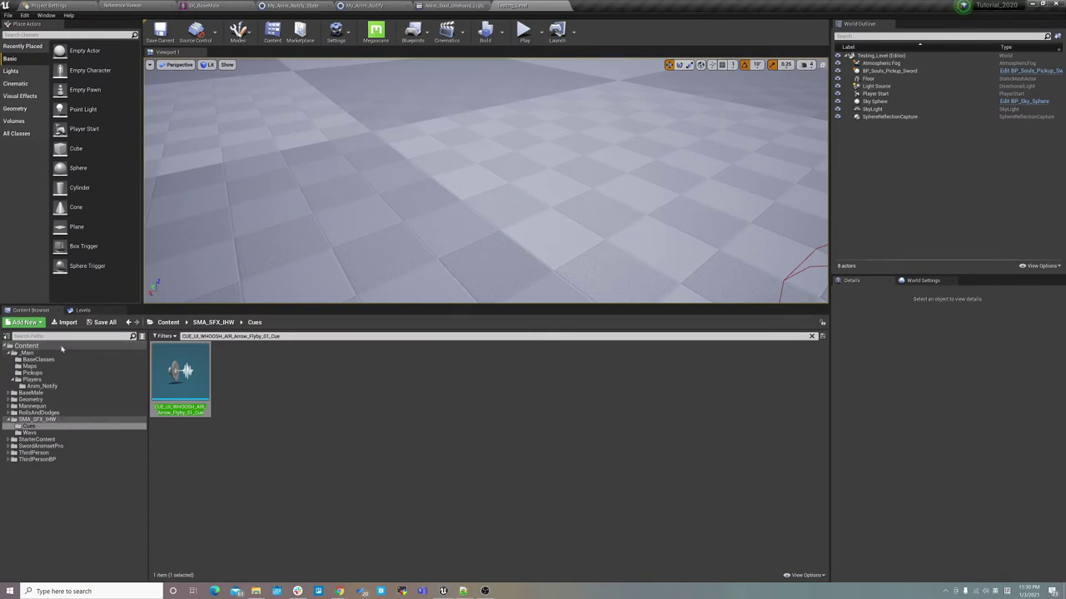
Show the Players folder assets and start a new Blueprint class there
{"action": "left_click", "coordinate": [46, 381]}
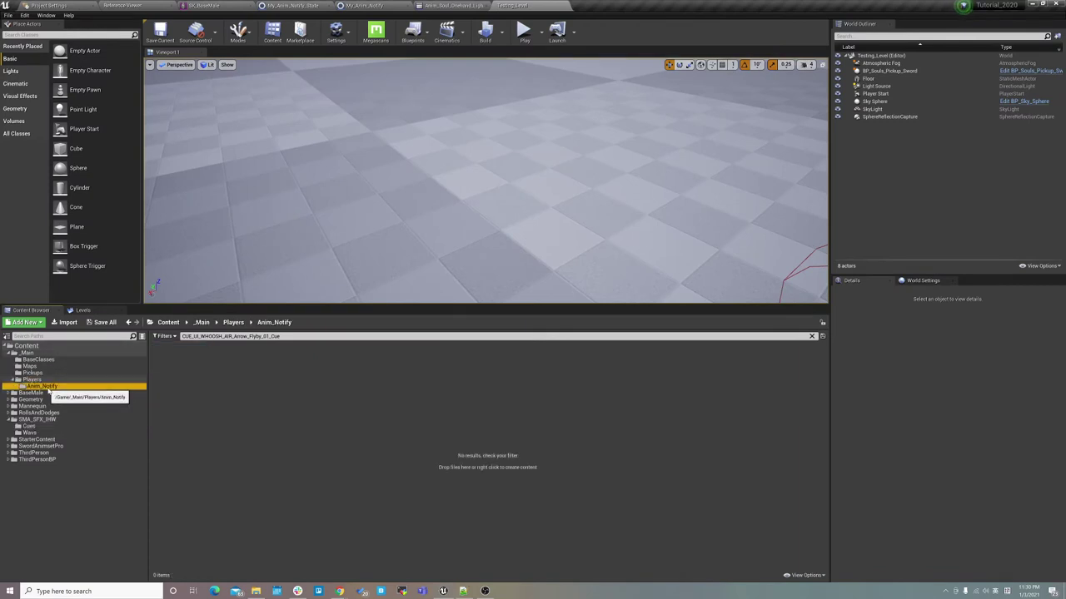
{"action": "left_click", "coordinate": [812, 337]}
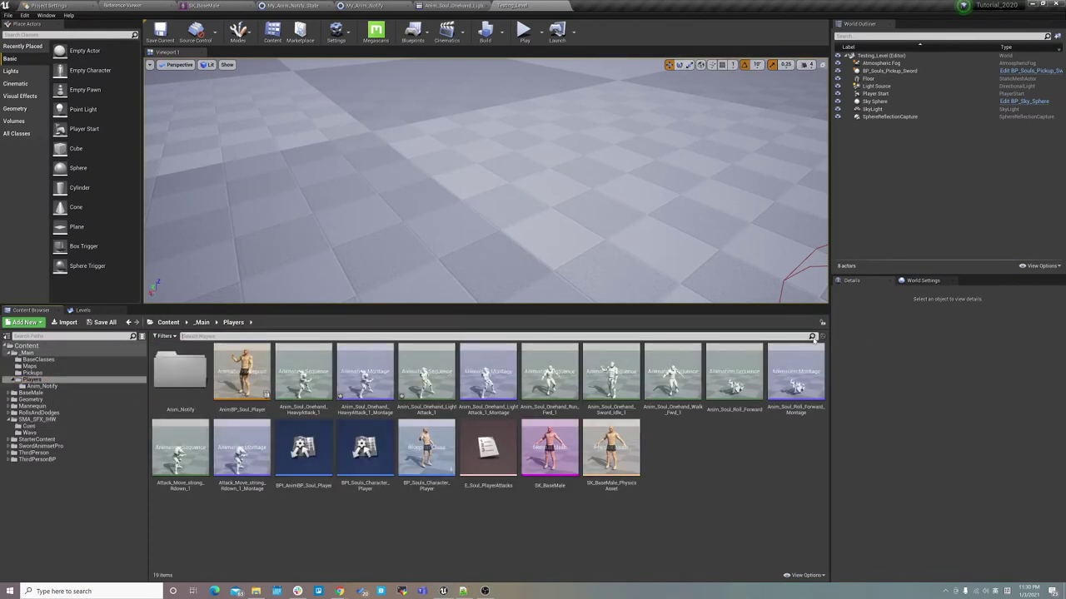
{"action": "right_click", "coordinate": [705, 463]}
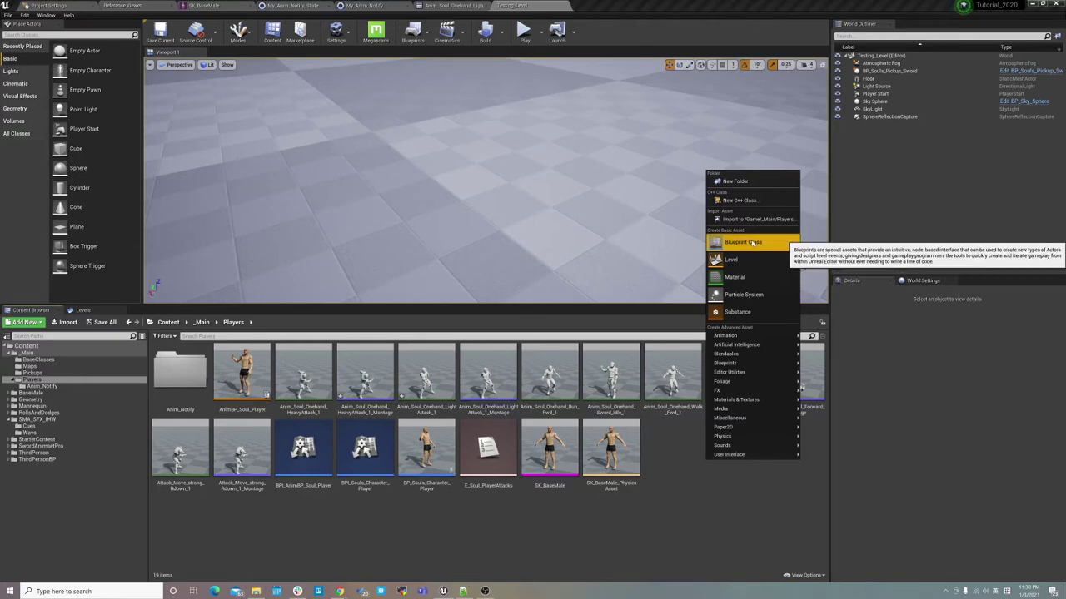
{"action": "left_click", "coordinate": [752, 243]}
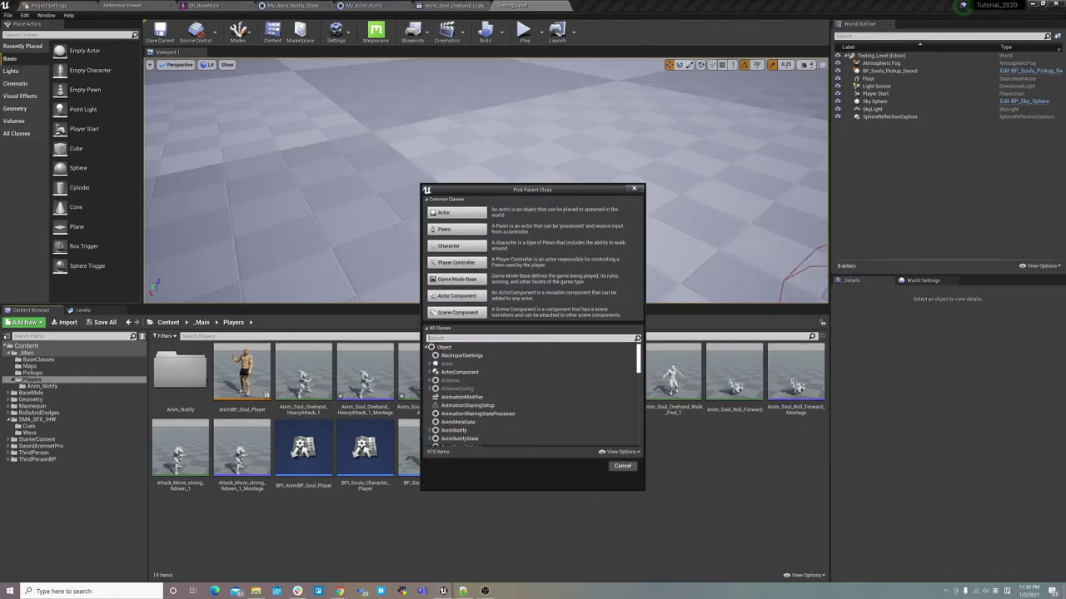
{"action": "left_click", "coordinate": [431, 364]}
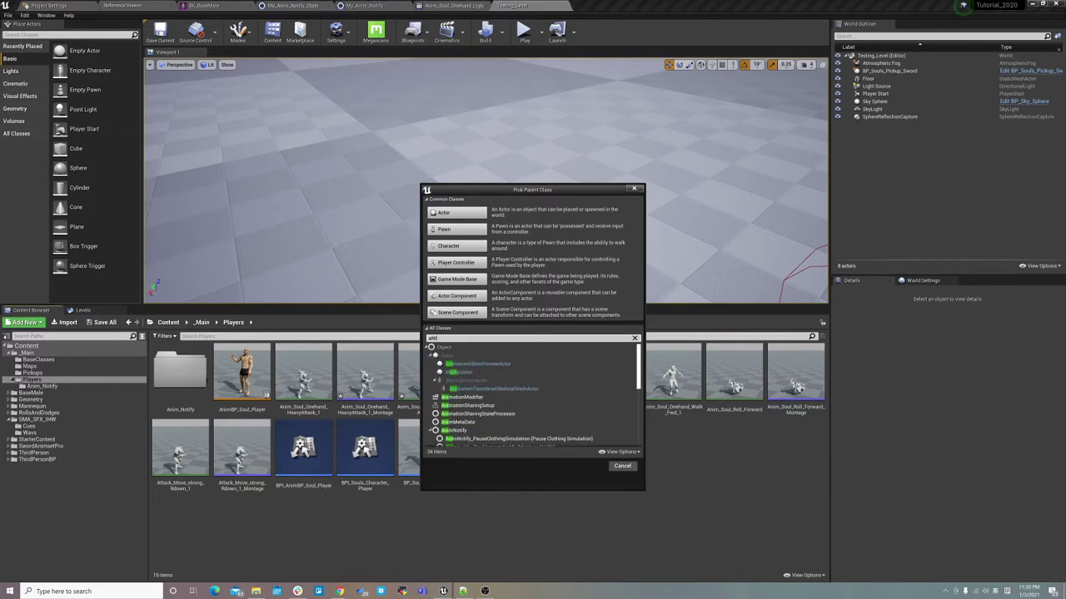
Base the Blueprint on AnimNotify and name it AN_My_Anim_Notify
{"action": "type", "text": "Animnof"}
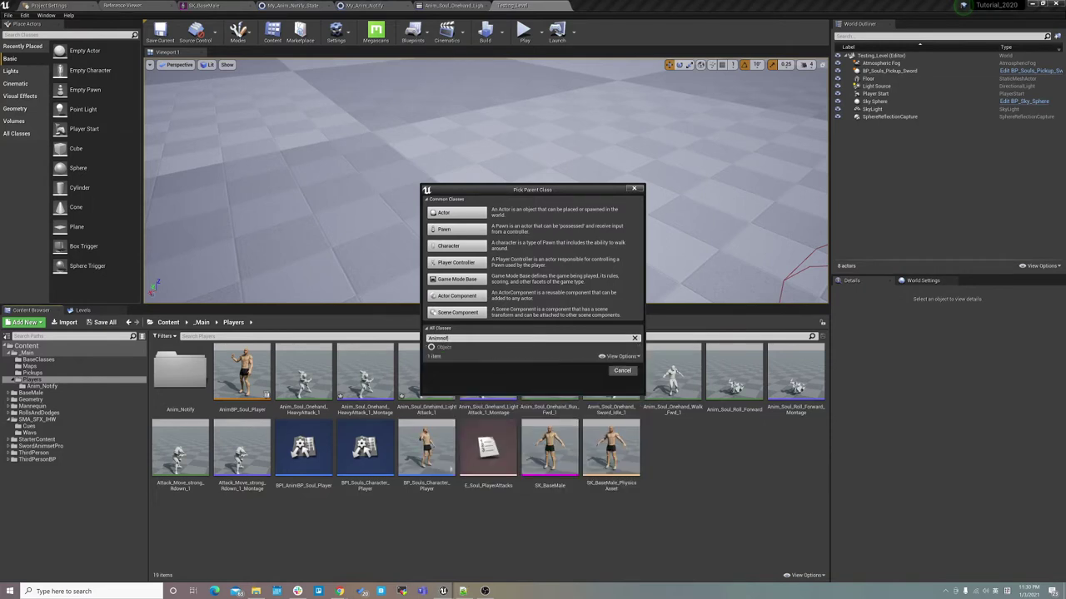
{"action": "key", "text": "BackSpace"}
{"action": "key", "text": "BackSpace"}
{"action": "type", "text": "t"}
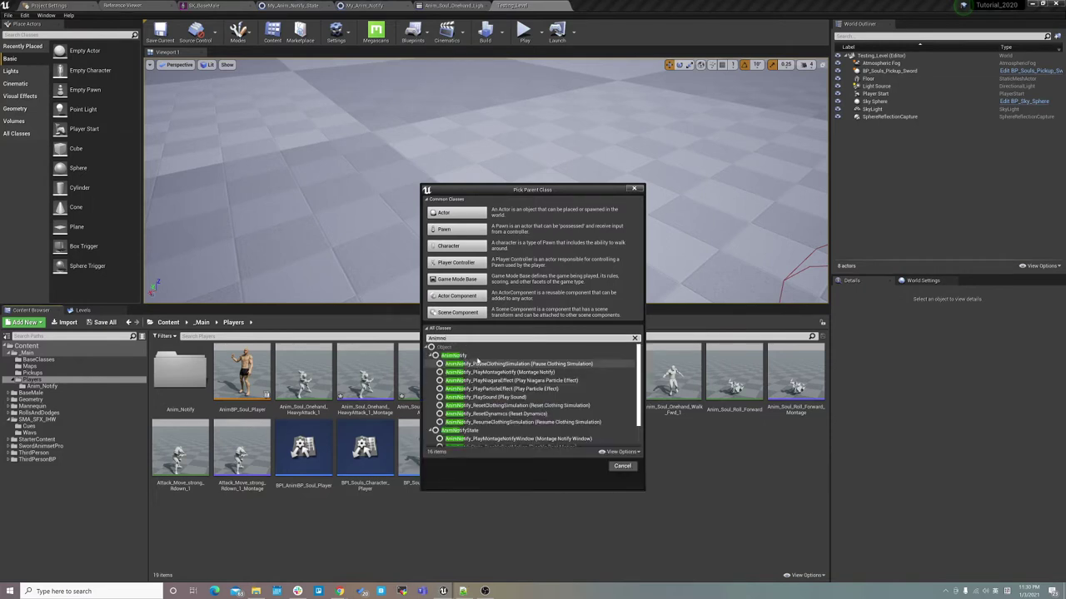
{"action": "left_click", "coordinate": [480, 356]}
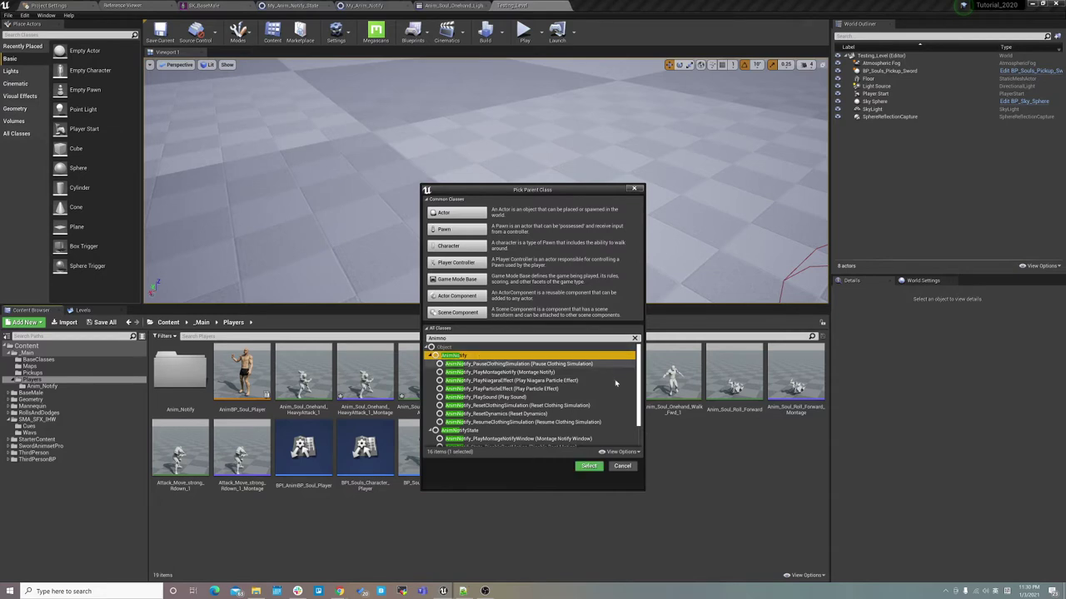
{"action": "left_click", "coordinate": [589, 466]}
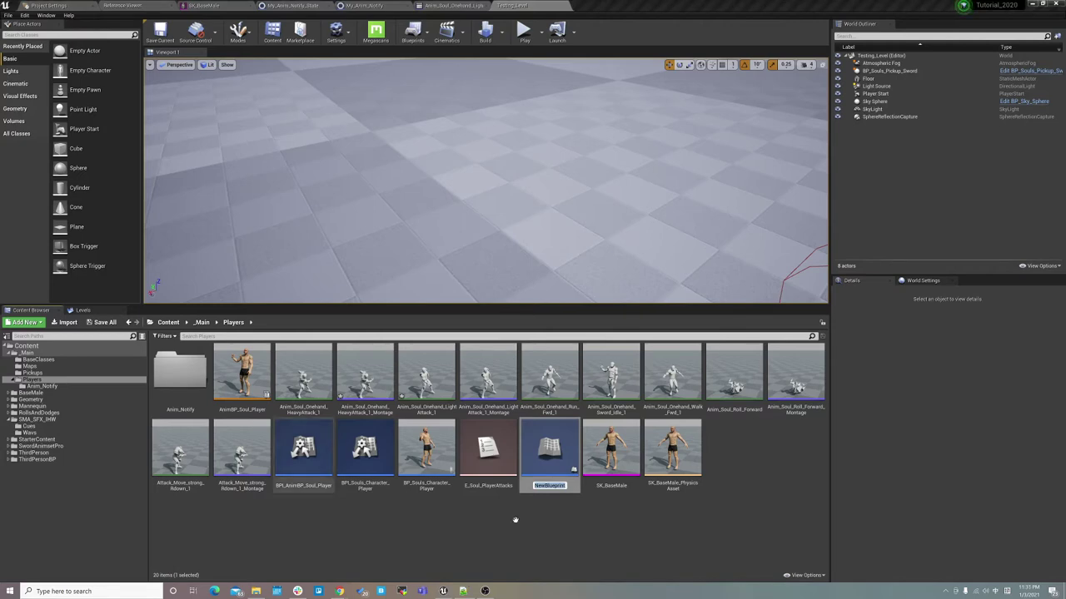
{"action": "type", "text": "AN_My_Anim_Notify"}
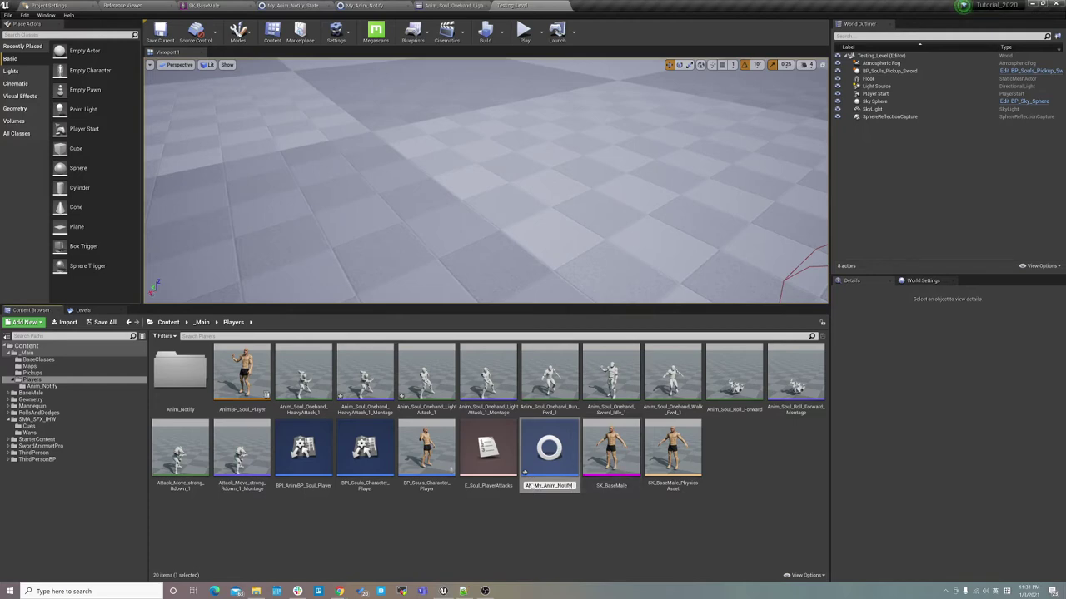
{"action": "key", "text": "Return"}
{"action": "left_click", "coordinate": [289, 543]}
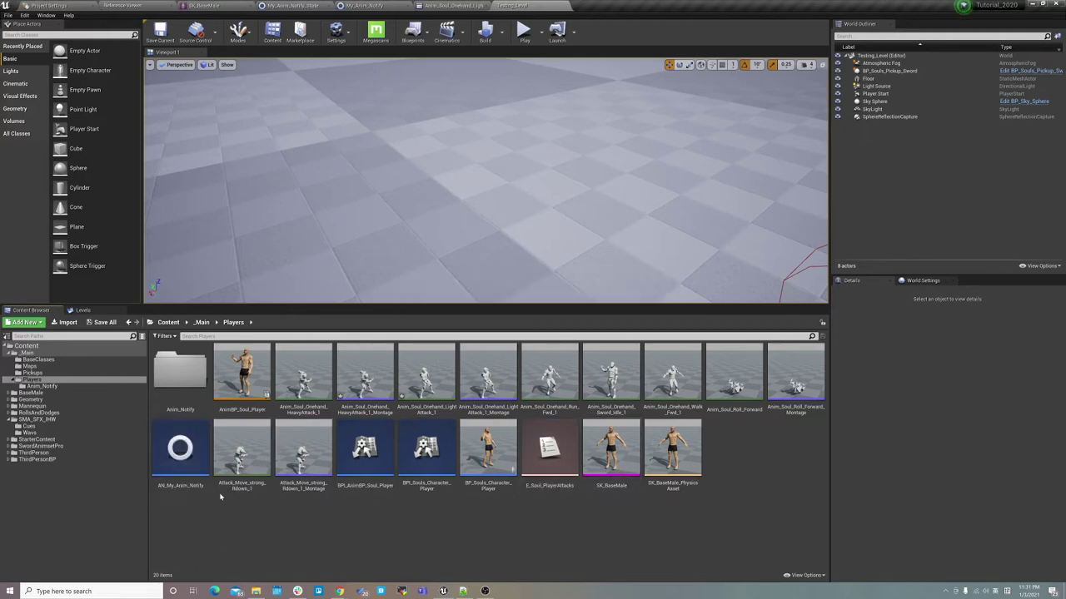
{"action": "mouse_move", "coordinate": [182, 461]}
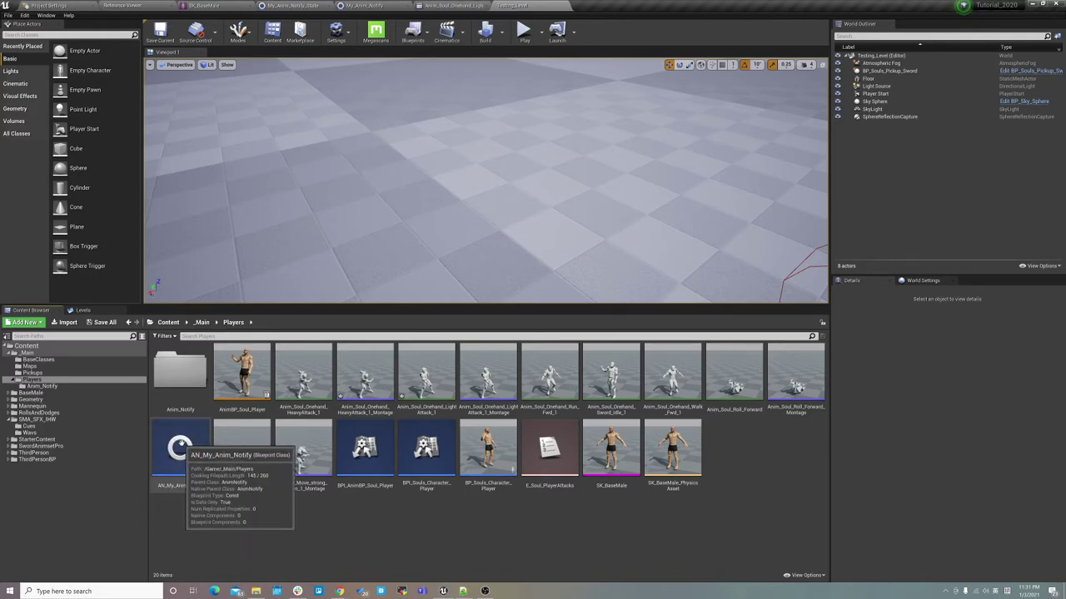
Open AN_My_Anim_Notify, override Received Notify, and open the GetNotifyName function graph
{"action": "double_click", "coordinate": [182, 447]}
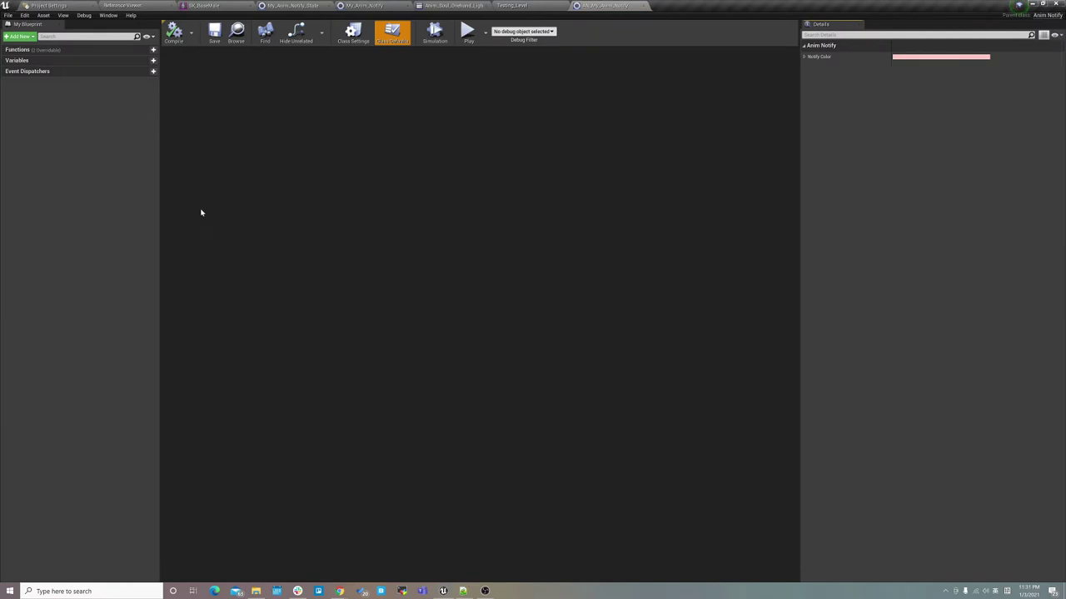
{"action": "left_click", "coordinate": [50, 48]}
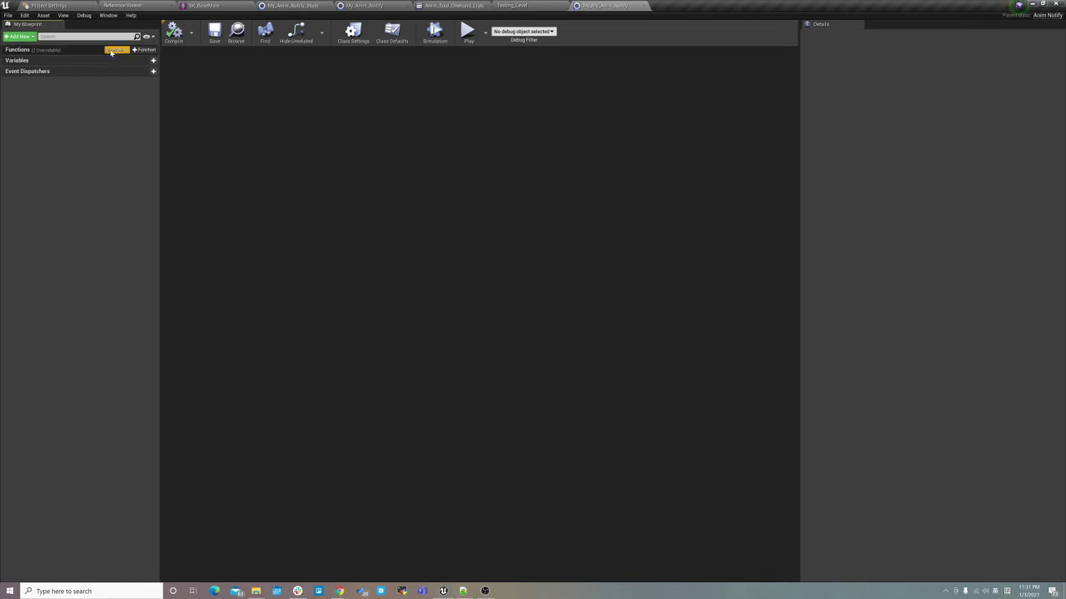
{"action": "left_click", "coordinate": [116, 51]}
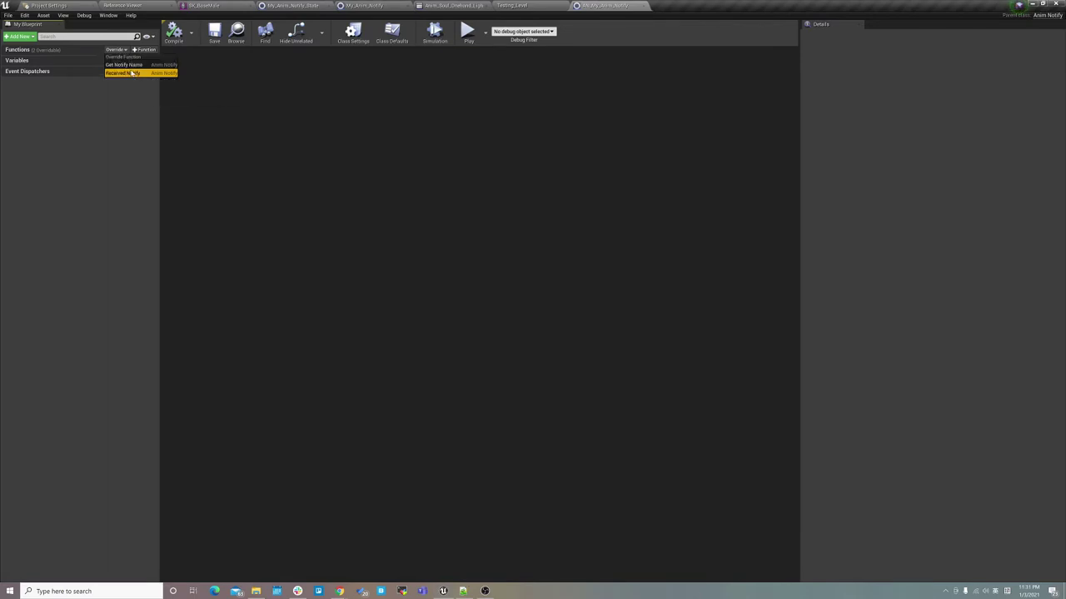
{"action": "left_click", "coordinate": [132, 74]}
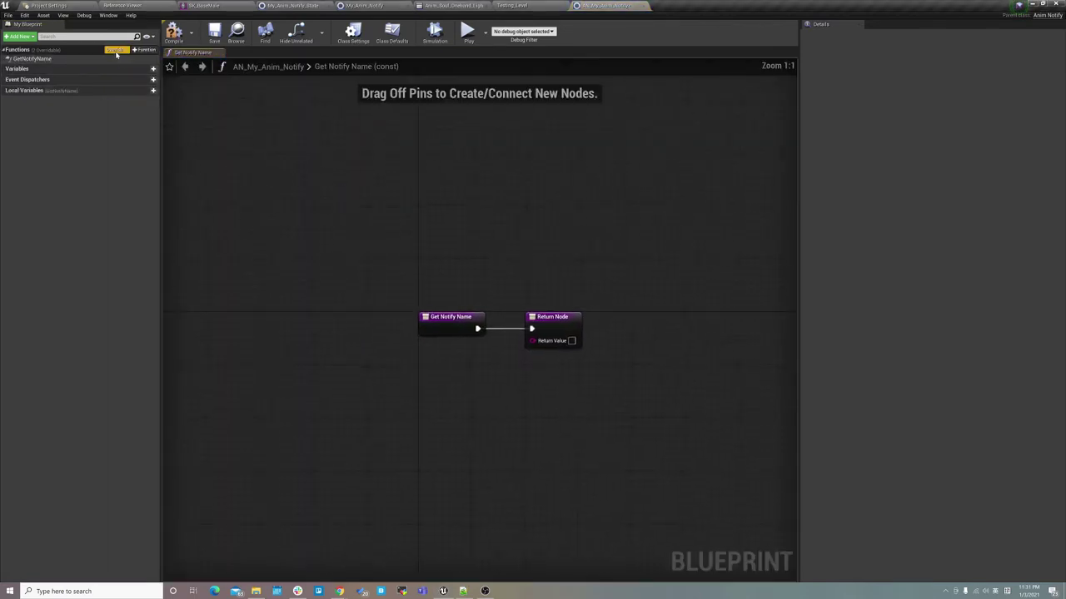
{"action": "double_click", "coordinate": [119, 60]}
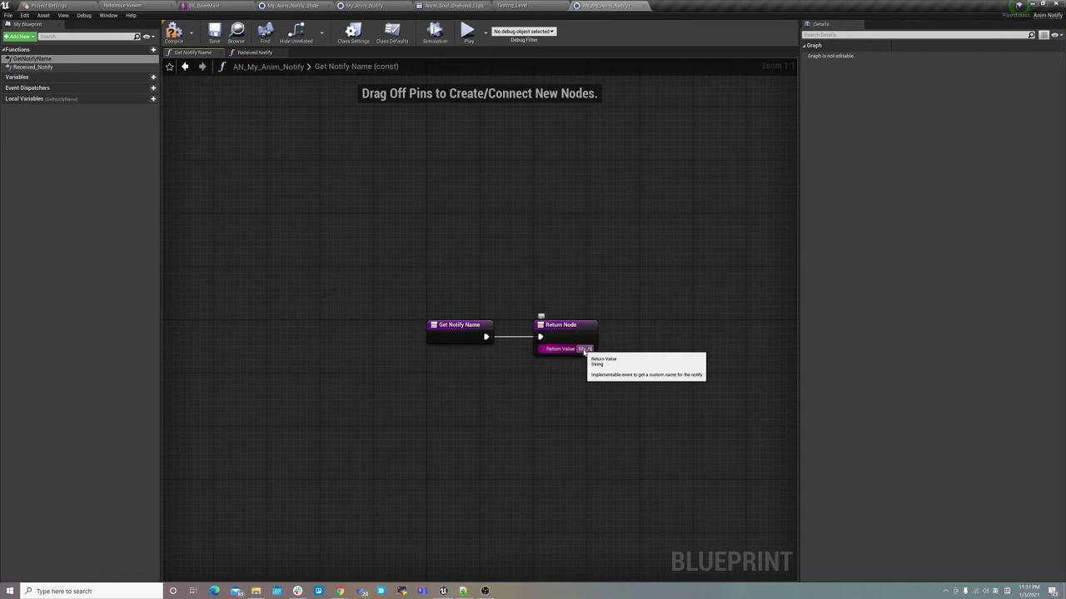
Enter the My_New_AN return value, then open Received Notify and spread its entry and Return nodes apart
{"action": "type", "text": "am"}
{"action": "type", "text": "A"}
{"action": "type", "text": "i"}
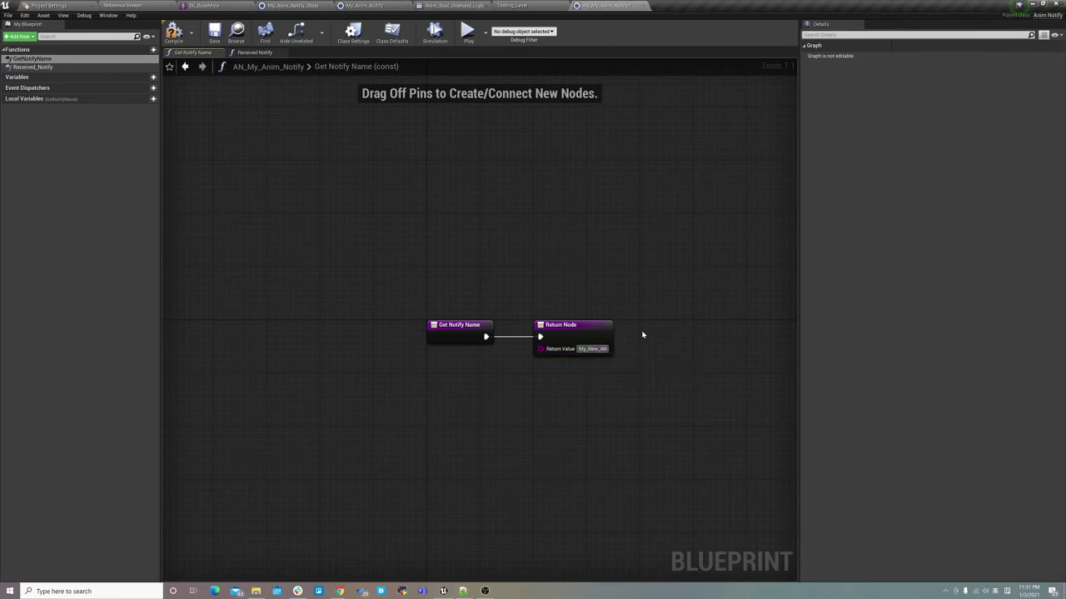
{"action": "left_click", "coordinate": [92, 70]}
{"action": "double_click", "coordinate": [92, 68]}
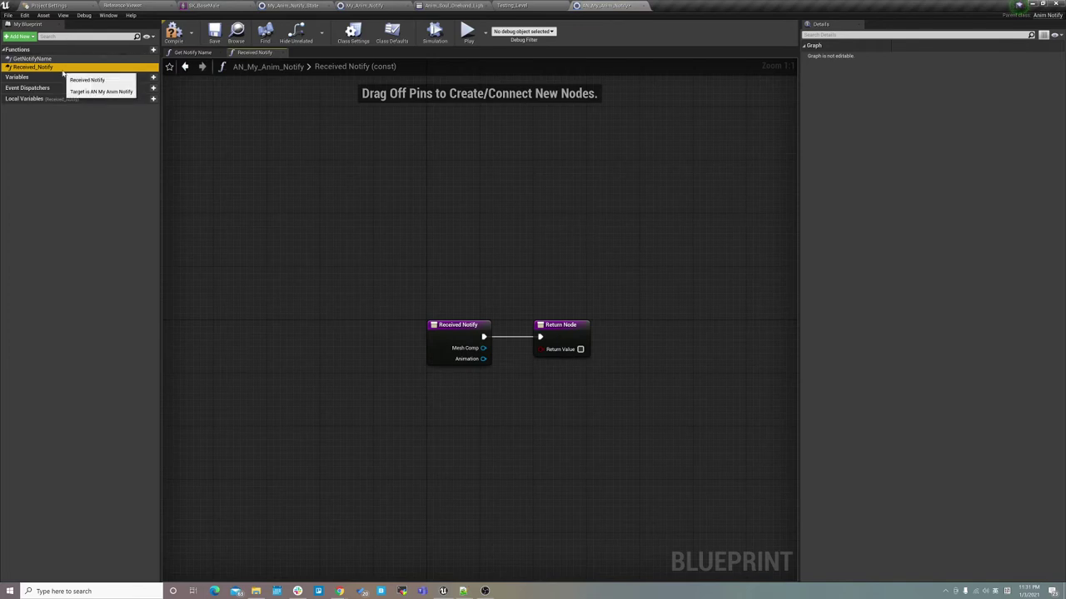
{"action": "left_click_drag", "start_coordinate": [558, 326], "coordinate": [631, 326]}
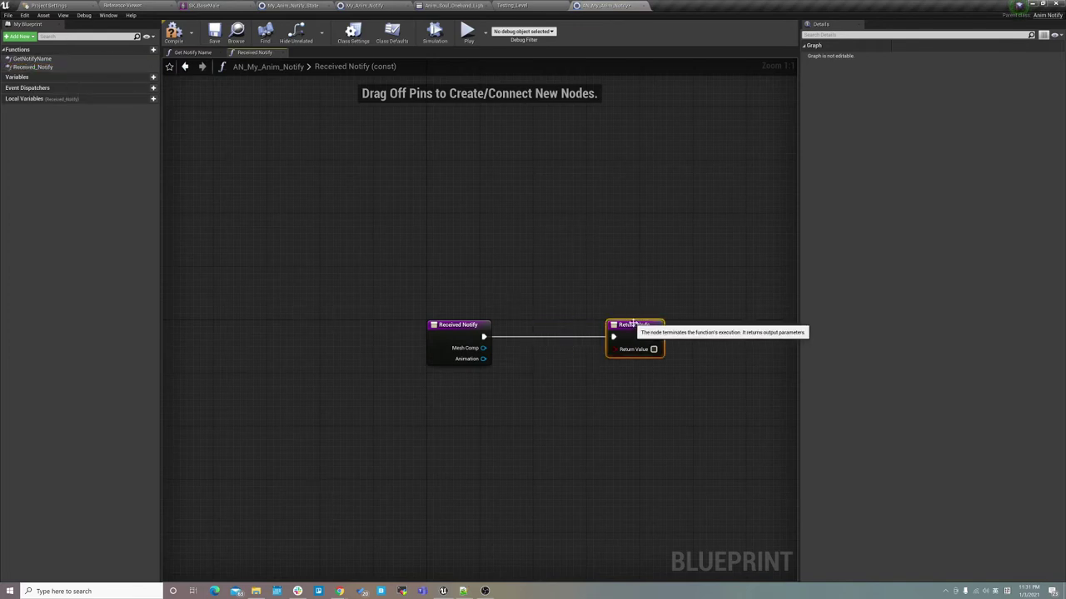
{"action": "mouse_move", "coordinate": [451, 326]}
{"action": "left_mouse_down"}
{"action": "mouse_move", "coordinate": [369, 320]}
{"action": "mouse_move", "coordinate": [341, 332]}
{"action": "left_mouse_up"}
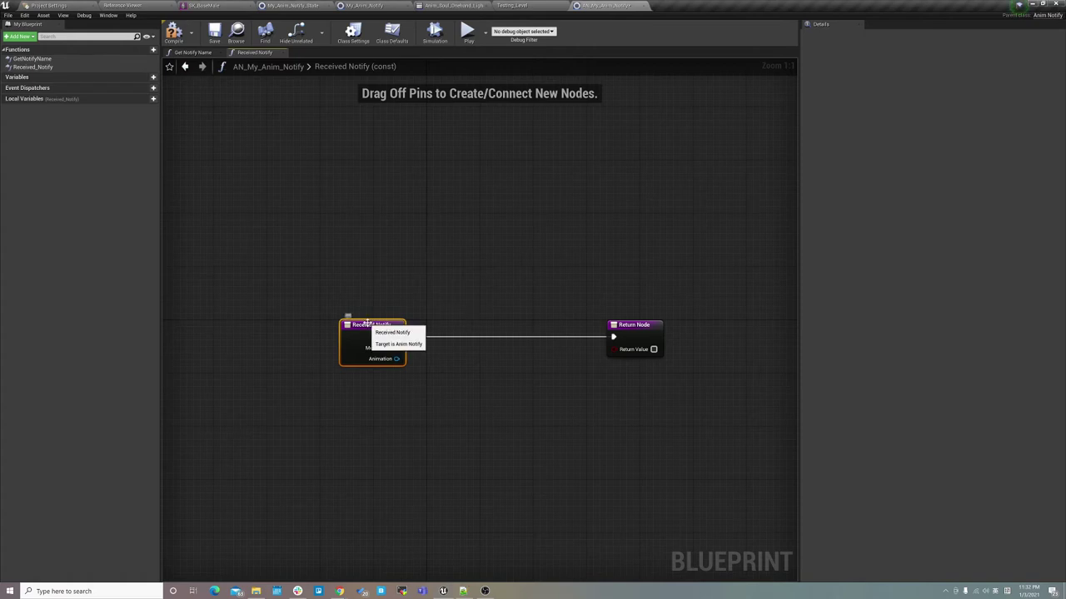
Chain a Print String node off the Received Notify event's execution pin
{"action": "left_click_drag", "start_coordinate": [382, 323], "coordinate": [348, 323]}
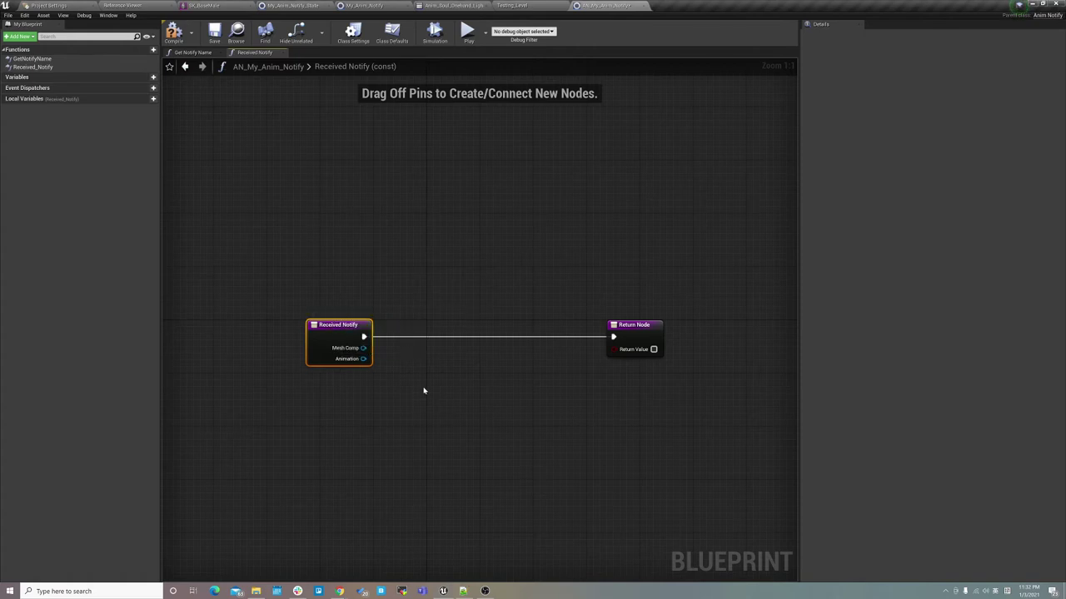
{"action": "left_click_drag", "start_coordinate": [364, 336], "coordinate": [416, 327]}
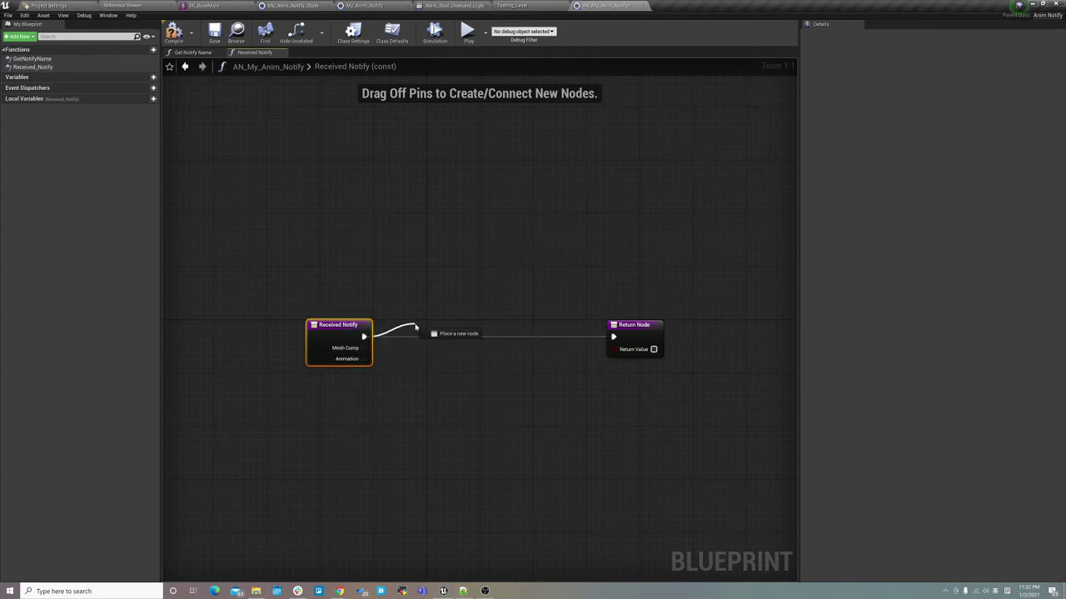
{"action": "type", "text": "print string"}
{"action": "key", "text": "Return"}
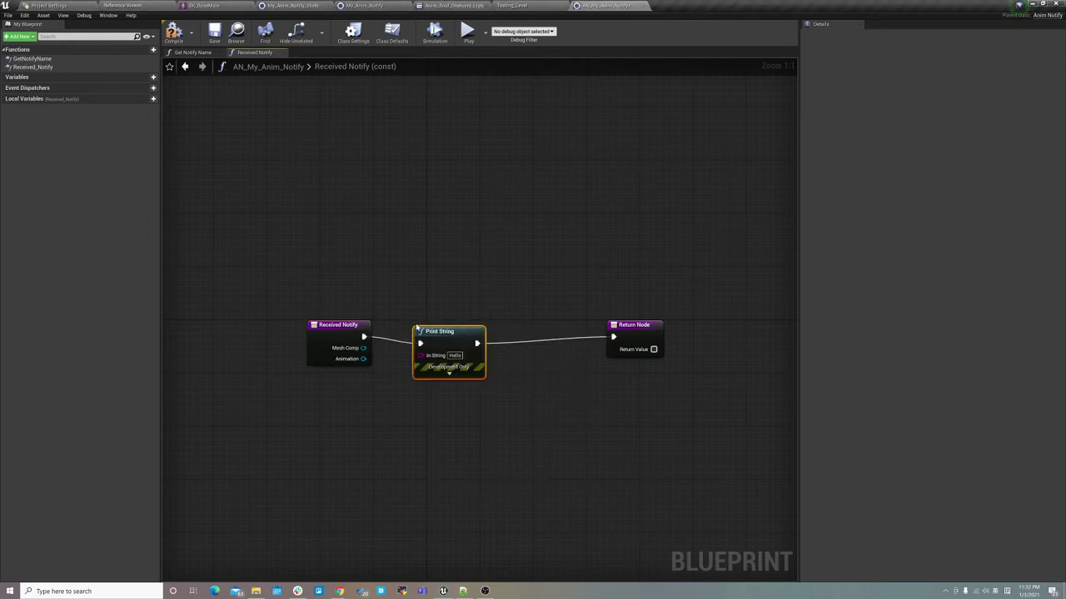
{"action": "left_click_drag", "start_coordinate": [443, 330], "coordinate": [470, 323]}
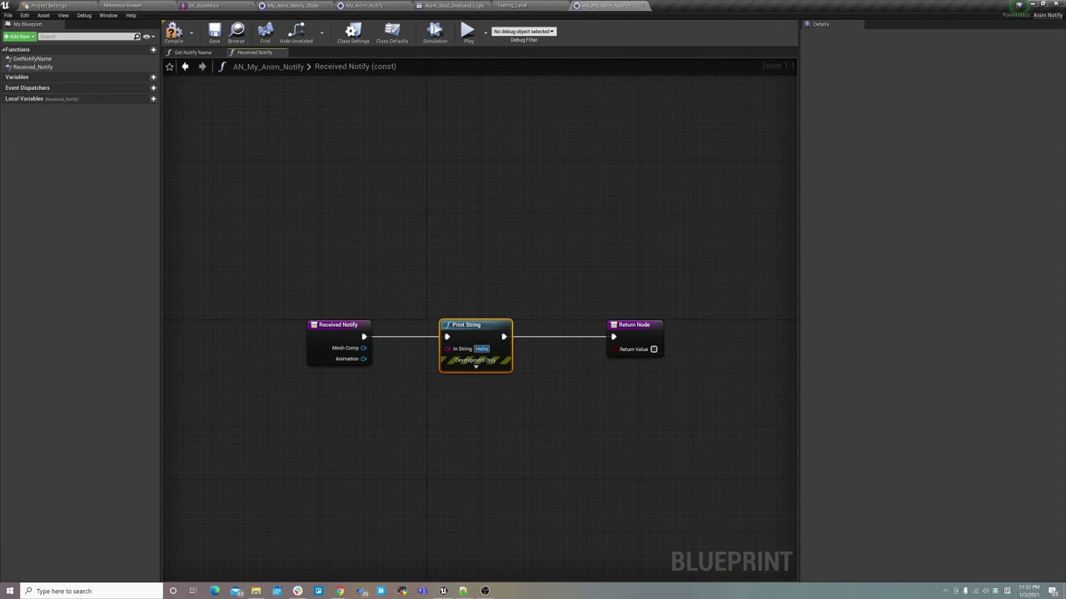
Set the Print String text to 'AN_My_Anim_Notify Received' and compile the notify Blueprint
{"action": "right_click", "coordinate": [500, 354]}
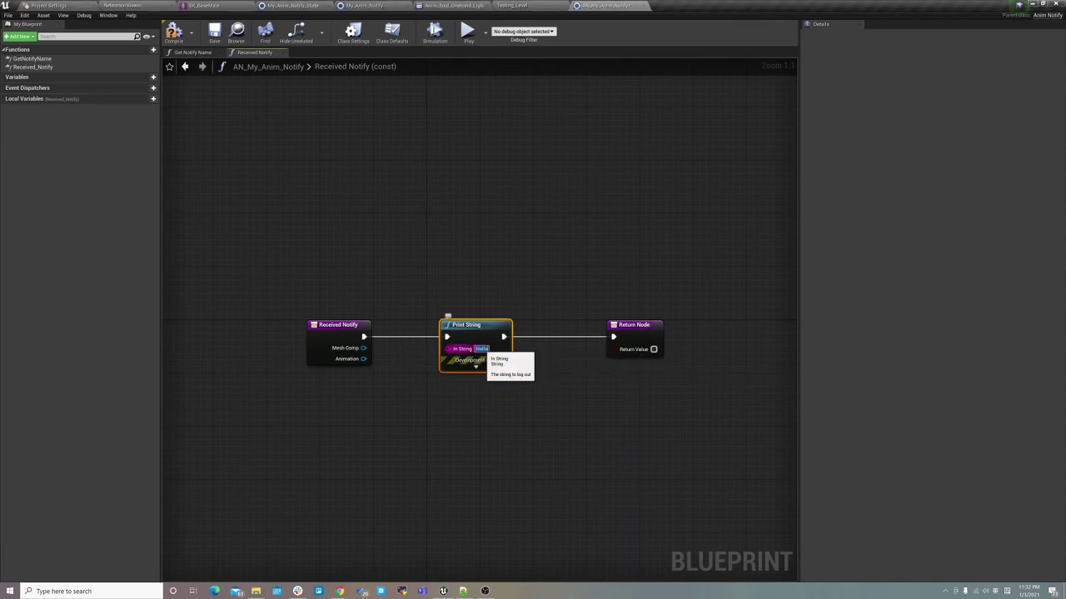
{"action": "left_click", "coordinate": [506, 366]}
{"action": "type", "text": "AN_My_Anim_Notify"}
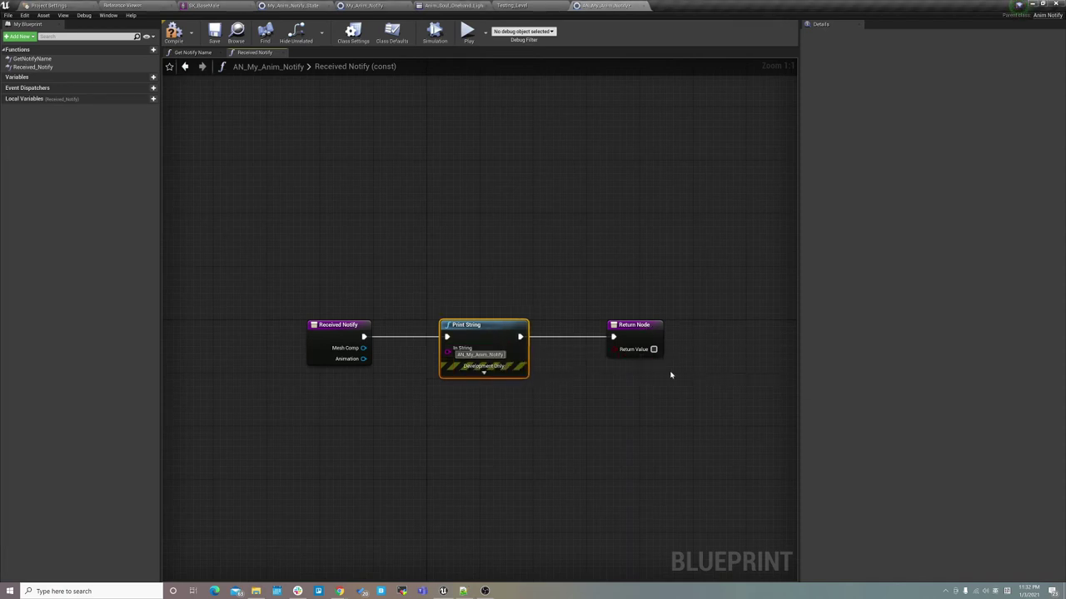
{"action": "type", "text": " Re"}
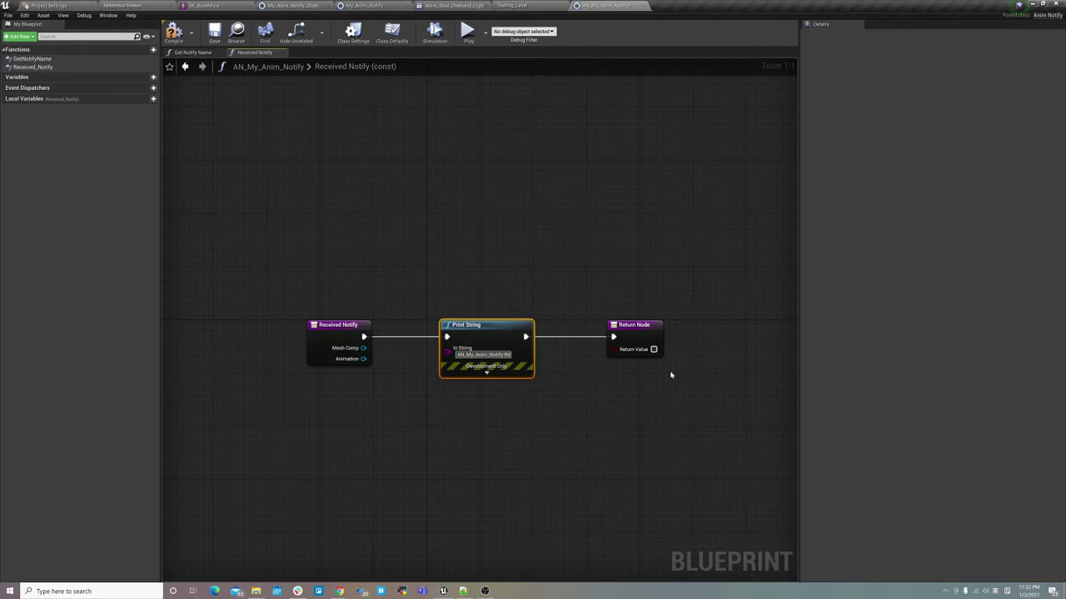
{"action": "type", "text": "ceived"}
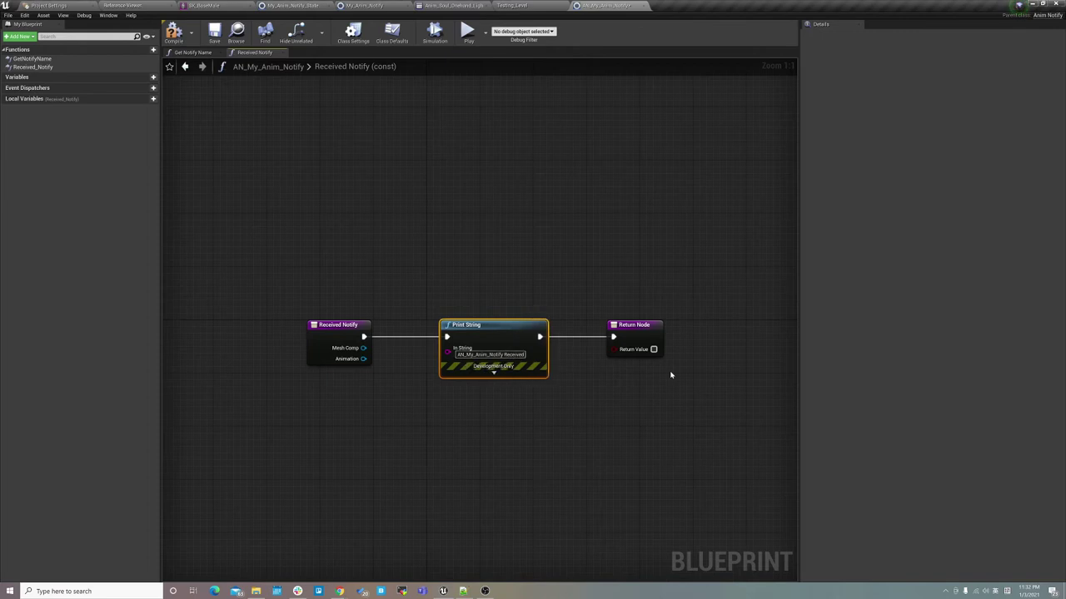
{"action": "left_click", "coordinate": [717, 315]}
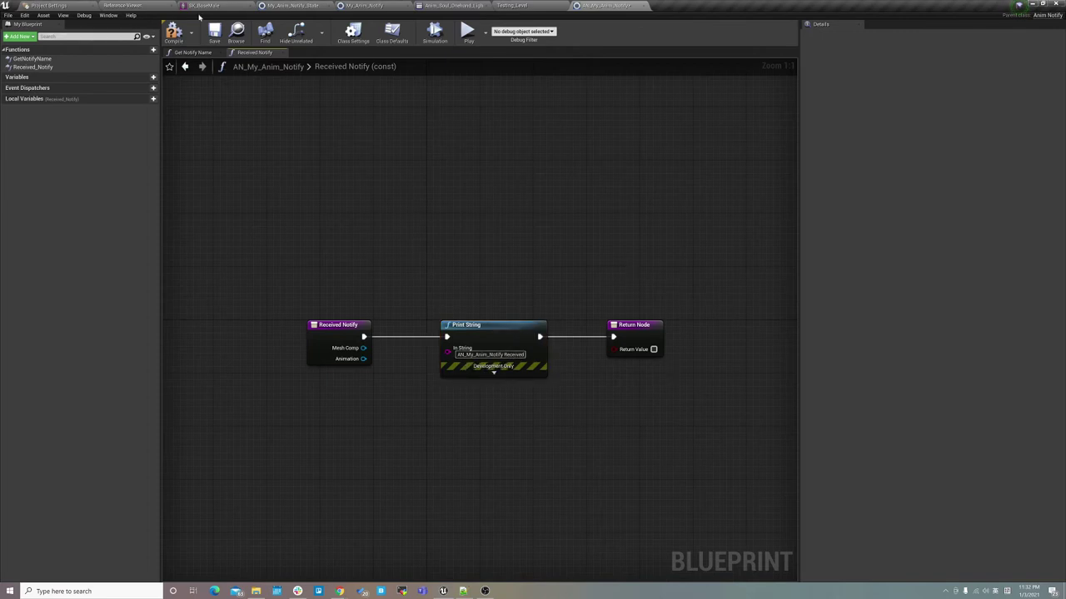
{"action": "left_click", "coordinate": [173, 34]}
Go to the LightAttack montage and add Notify Track 2 below the whoosh track
{"action": "left_click", "coordinate": [56, 5]}
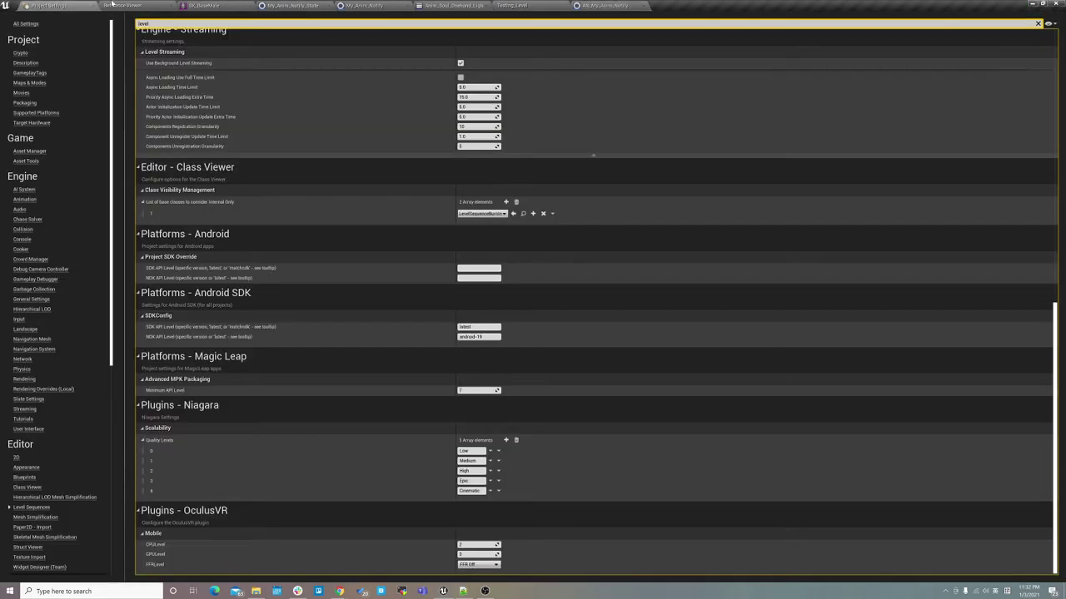
{"action": "left_click", "coordinate": [497, 4]}
{"action": "left_click", "coordinate": [180, 449]}
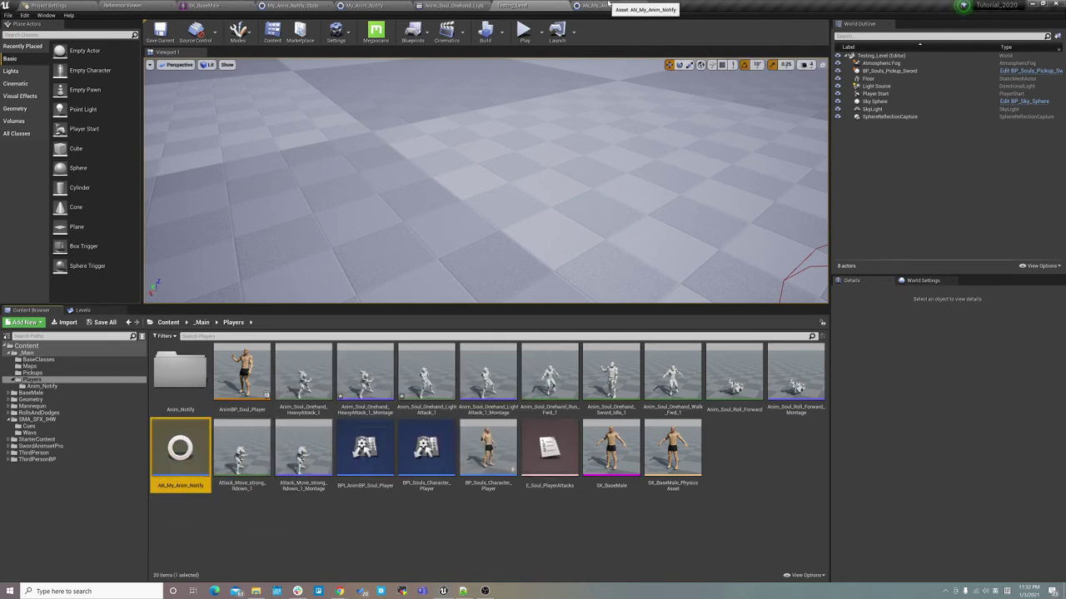
{"action": "left_click", "coordinate": [597, 6]}
{"action": "left_click", "coordinate": [532, 5]}
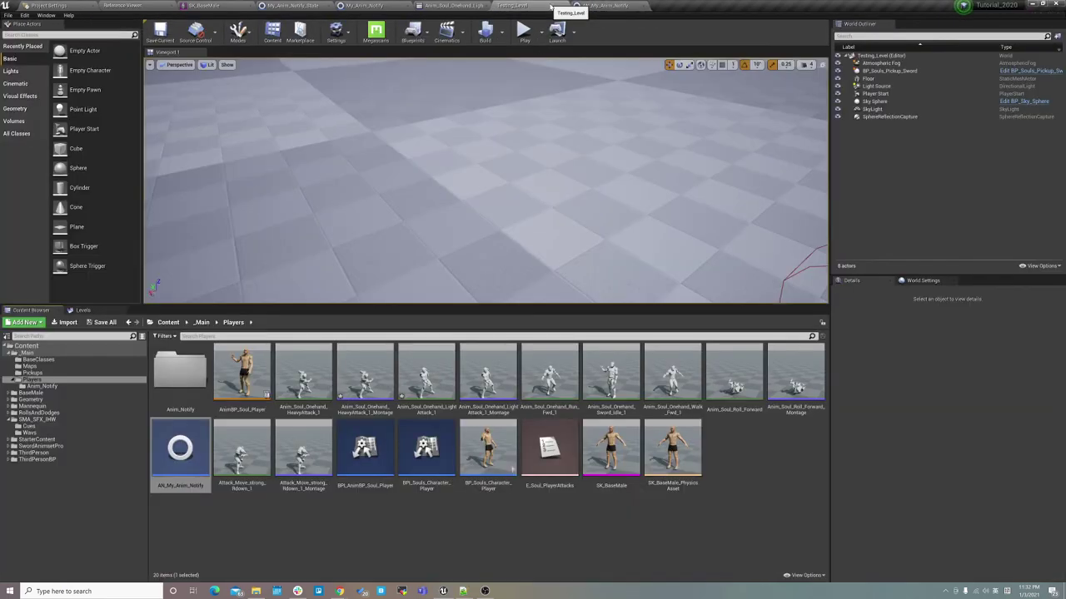
{"action": "left_click", "coordinate": [461, 5]}
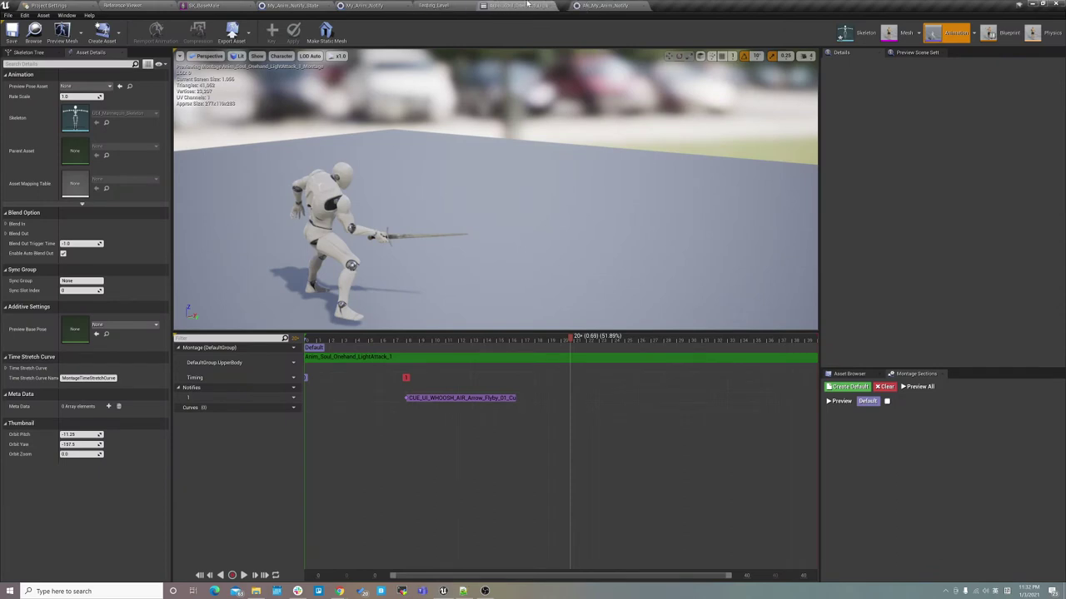
{"action": "left_click", "coordinate": [290, 388]}
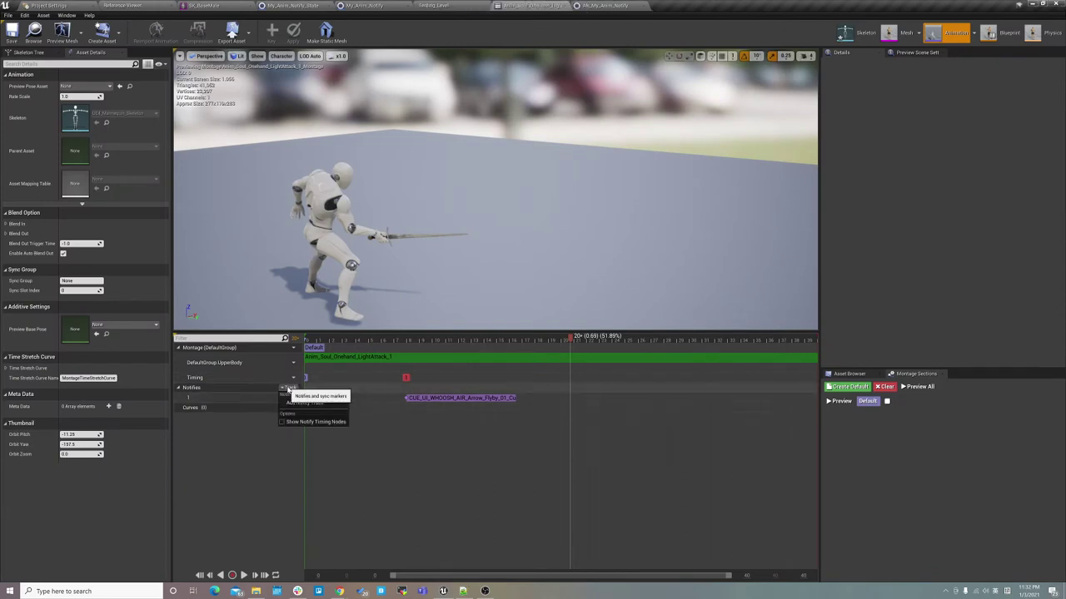
{"action": "left_click", "coordinate": [304, 403]}
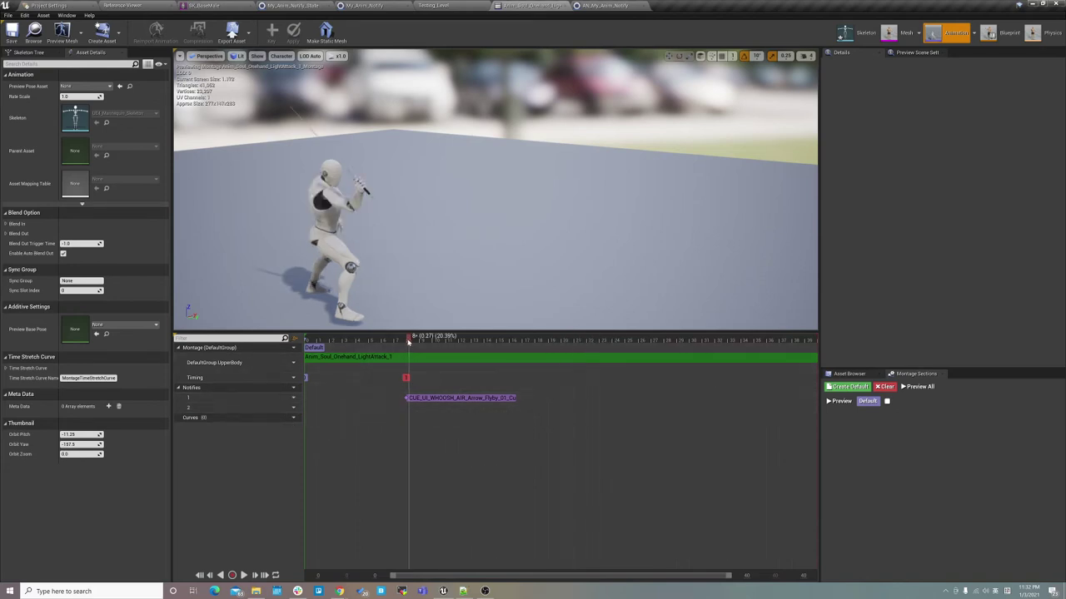
Place an AN_My_Anim_Notify notify (My_New_AN) on track 2 near 0.27 s and preview the montage
{"action": "right_click", "coordinate": [408, 410]}
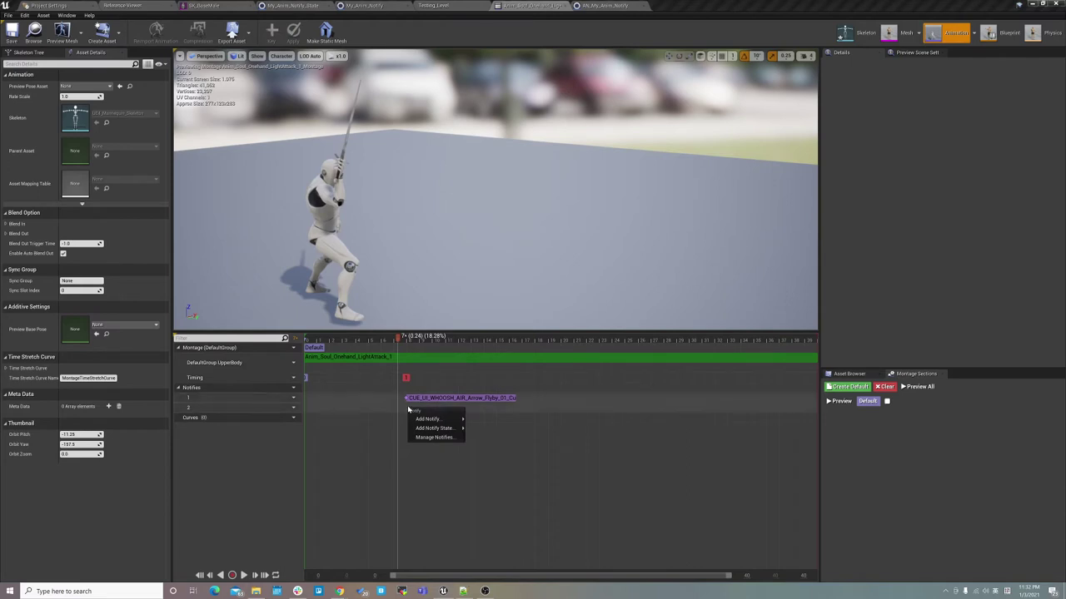
{"action": "mouse_move", "coordinate": [427, 419]}
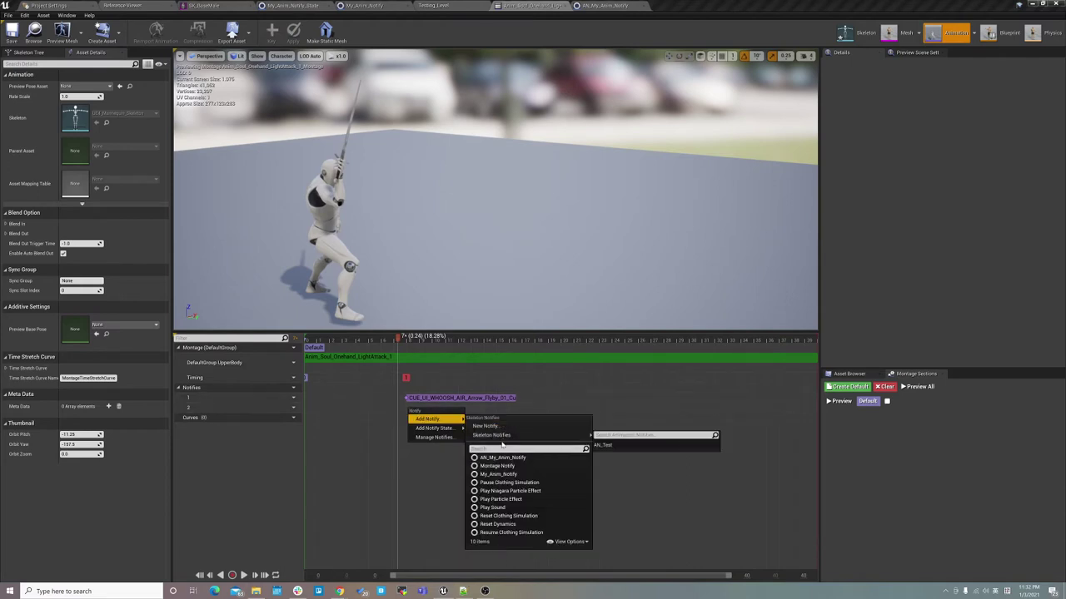
{"action": "mouse_move", "coordinate": [499, 435]}
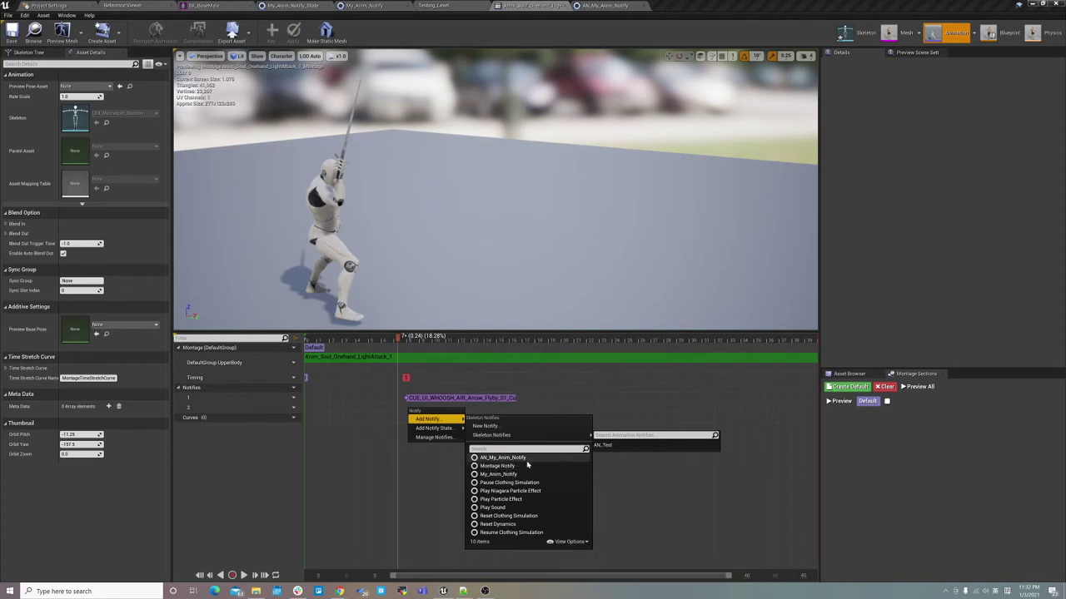
{"action": "left_click", "coordinate": [517, 459]}
{"action": "left_click", "coordinate": [437, 410]}
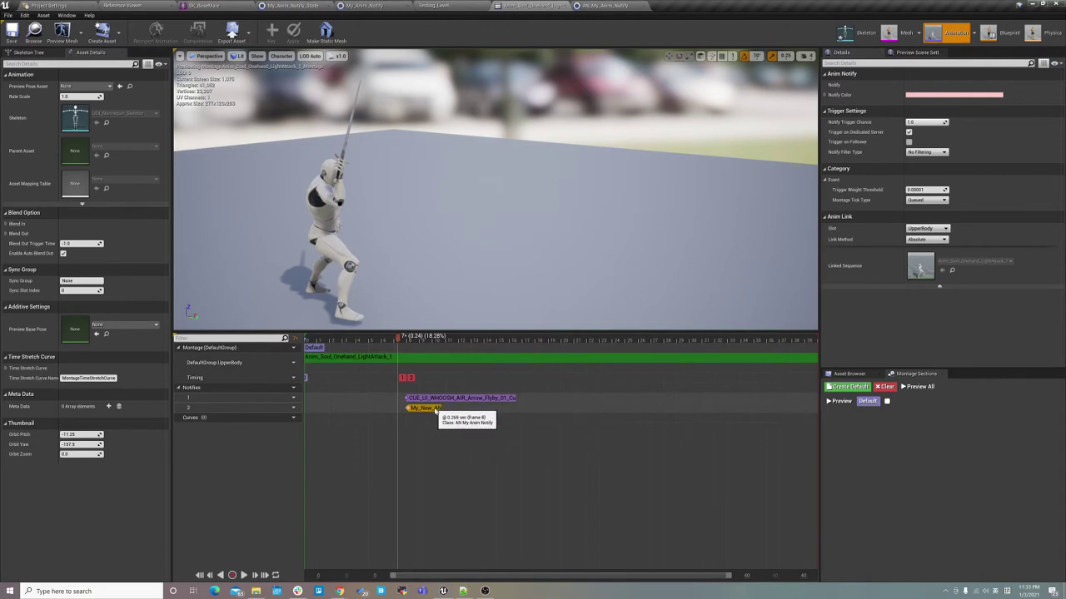
{"action": "key", "text": "space"}
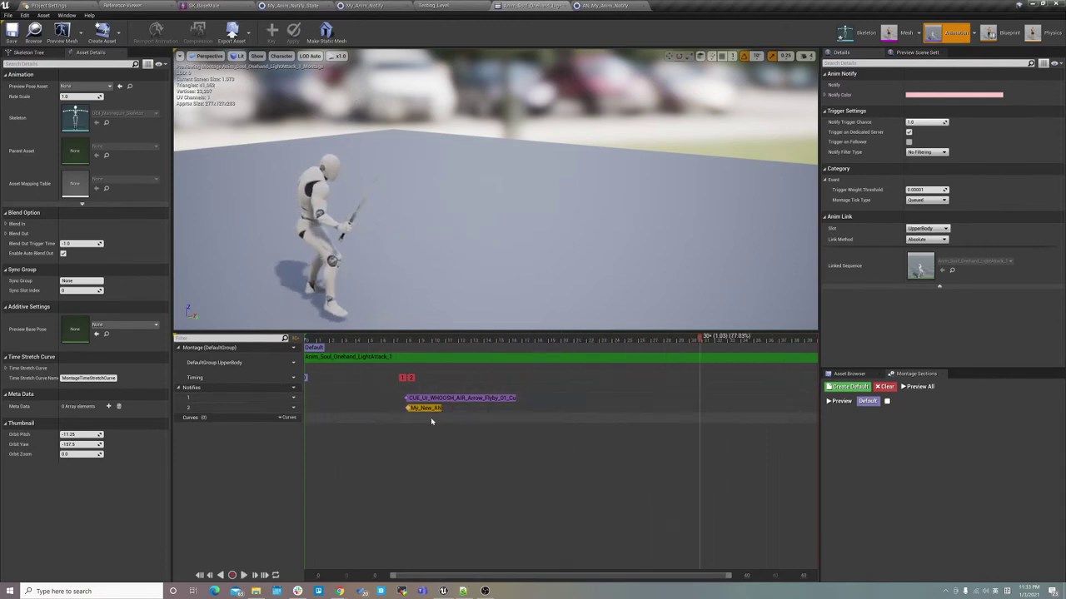
{"action": "key", "text": "space"}
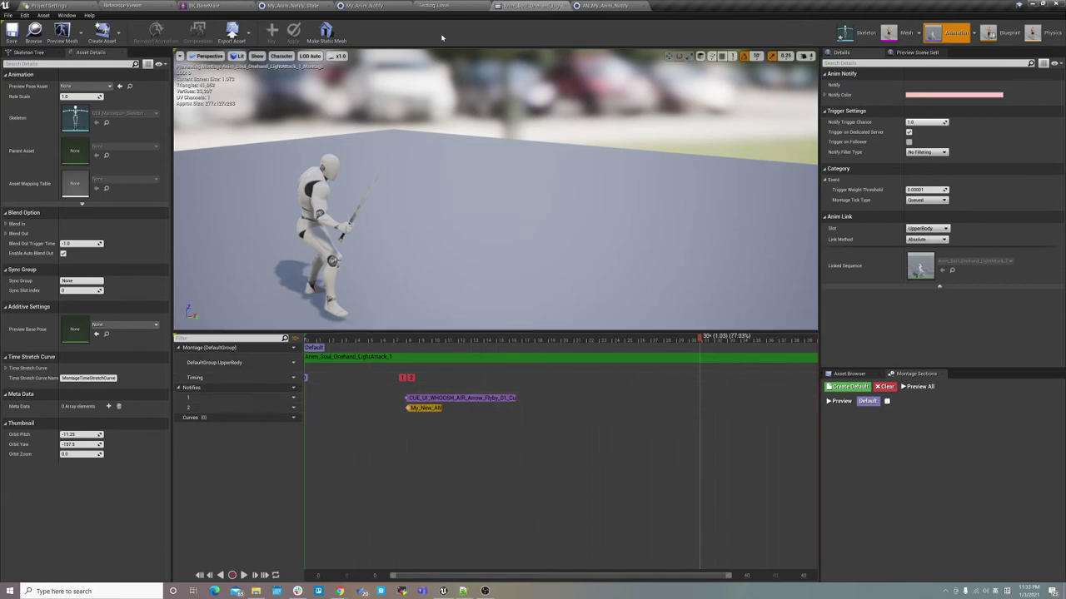
Play Testing_Level and swing four light attacks, checking 'AN_My_Anim_Notify Received' prints each time
{"action": "left_click", "coordinate": [434, 5]}
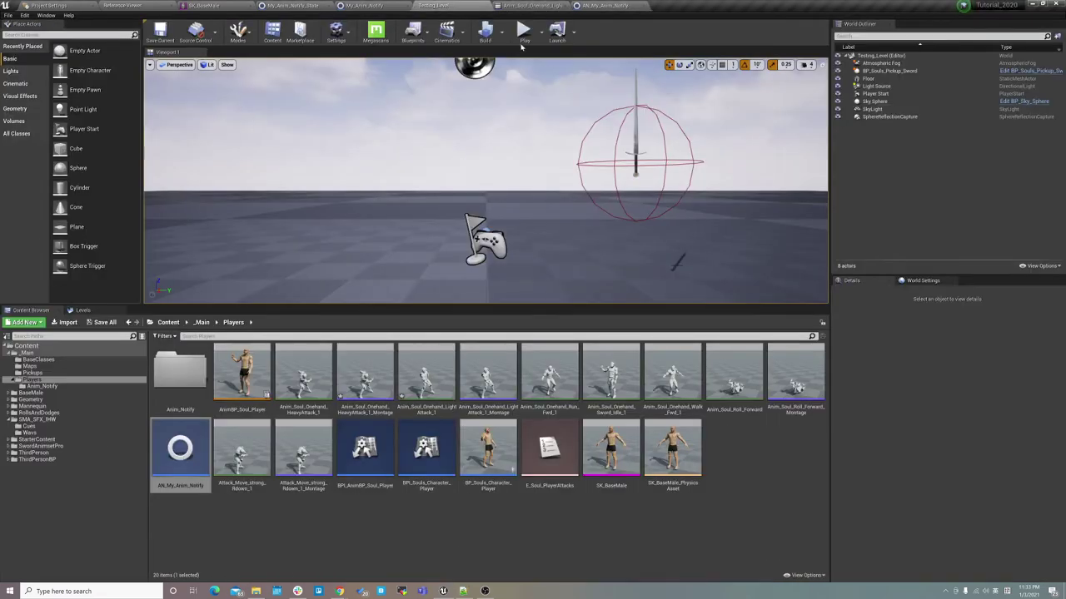
{"action": "left_click", "coordinate": [522, 34]}
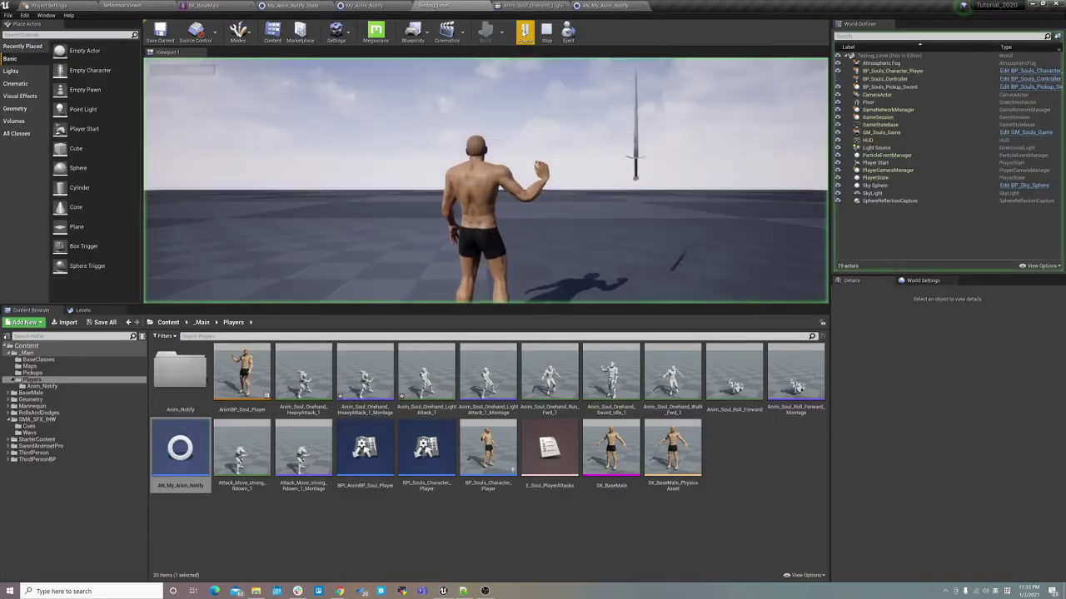
{"action": "left_click", "coordinate": [533, 120]}
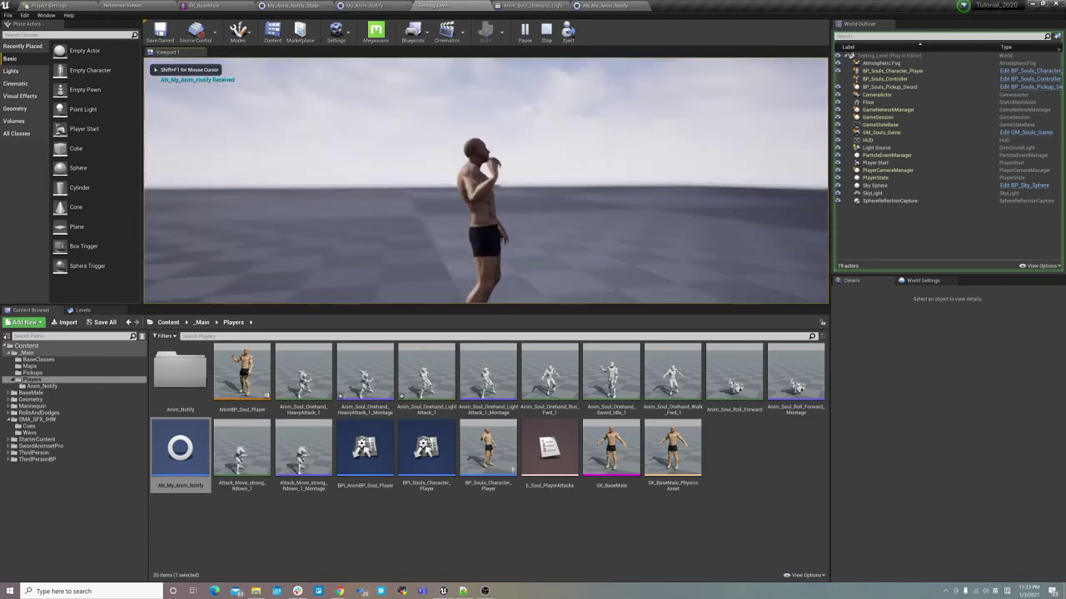
{"action": "left_click", "coordinate": [533, 121]}
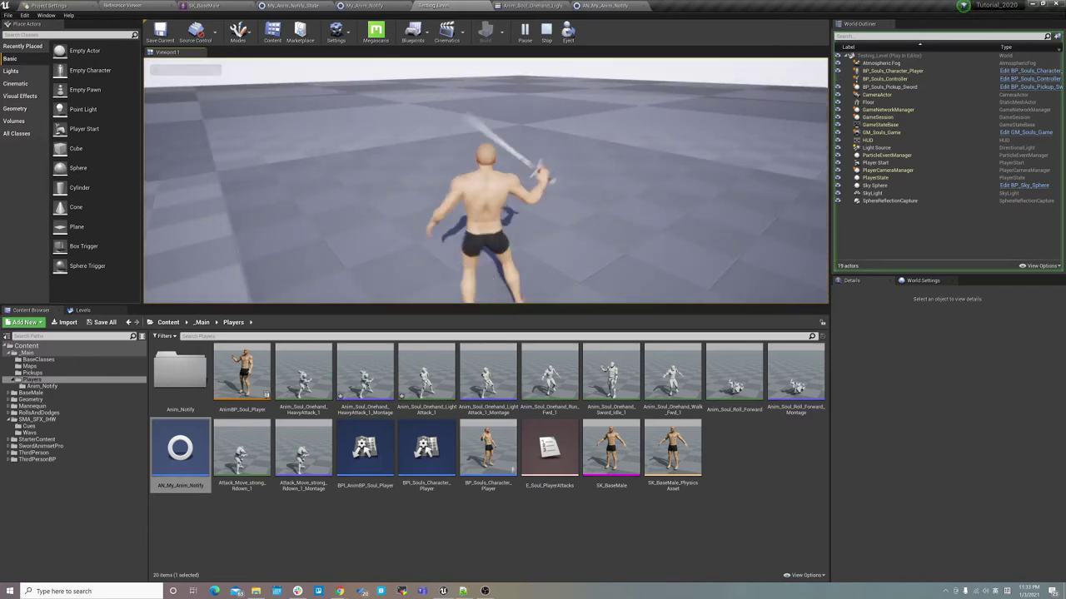
{"action": "left_click", "coordinate": [533, 121]}
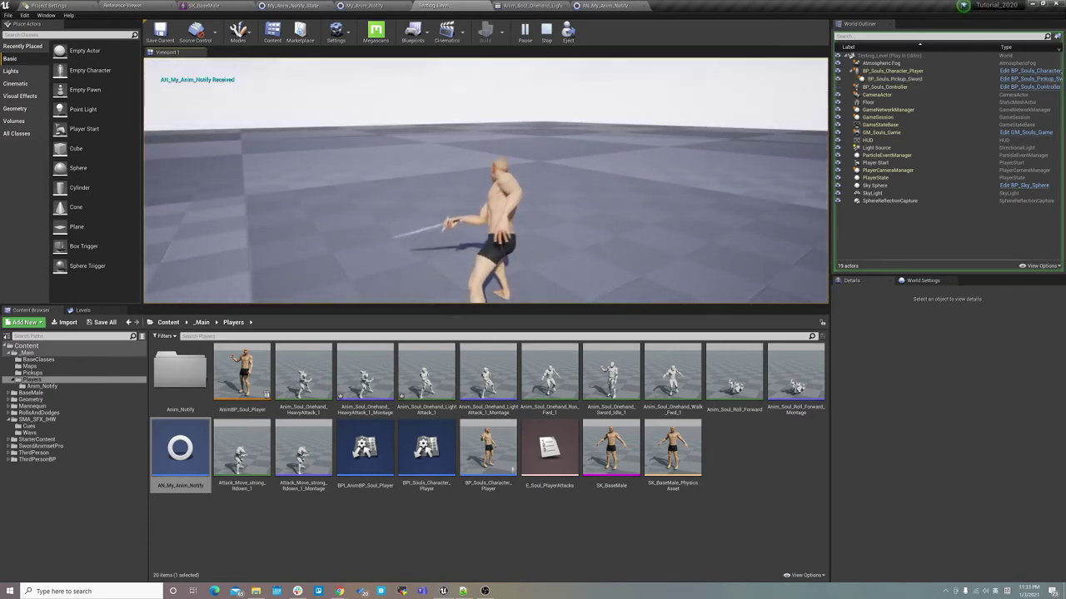
{"action": "left_click", "coordinate": [533, 120]}
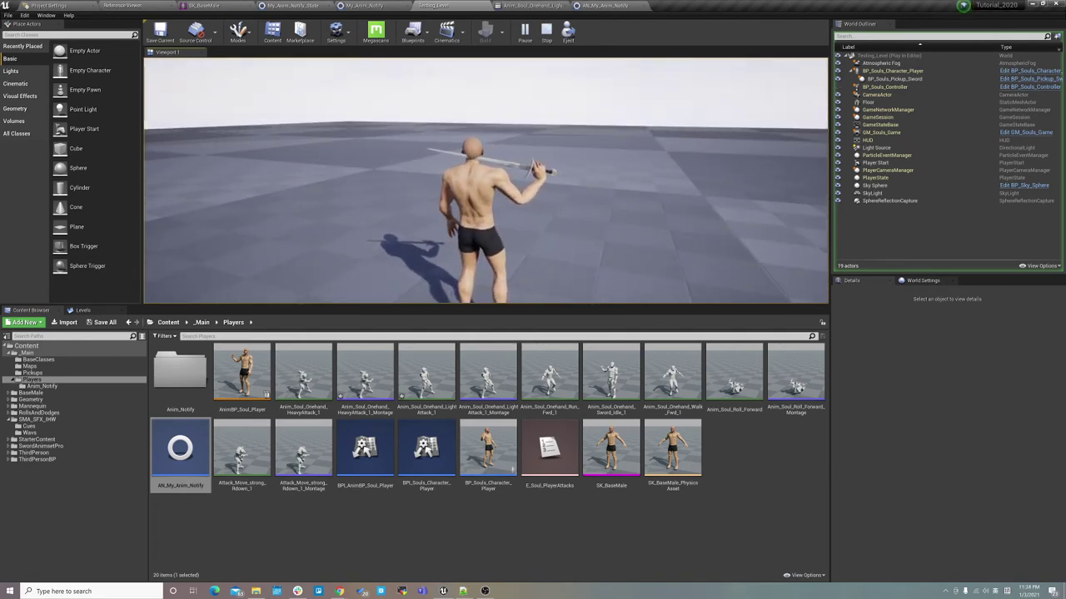
End the play session and frame AN_My_Anim_Notify's Received Notify, Print String and Return nodes
{"action": "key", "text": "Escape"}
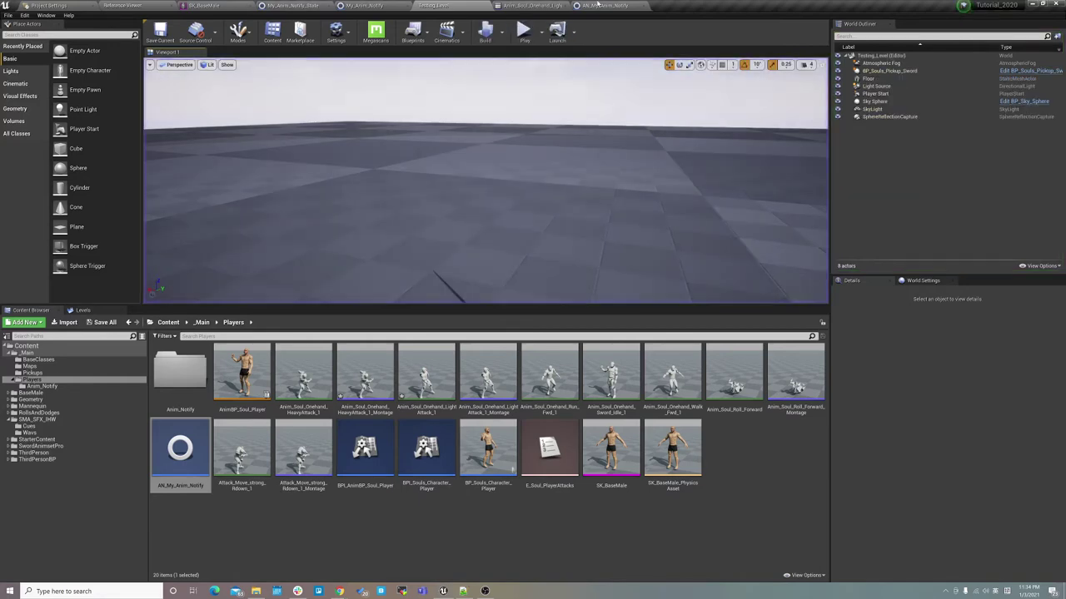
{"action": "left_click", "coordinate": [533, 5]}
{"action": "left_click", "coordinate": [608, 5]}
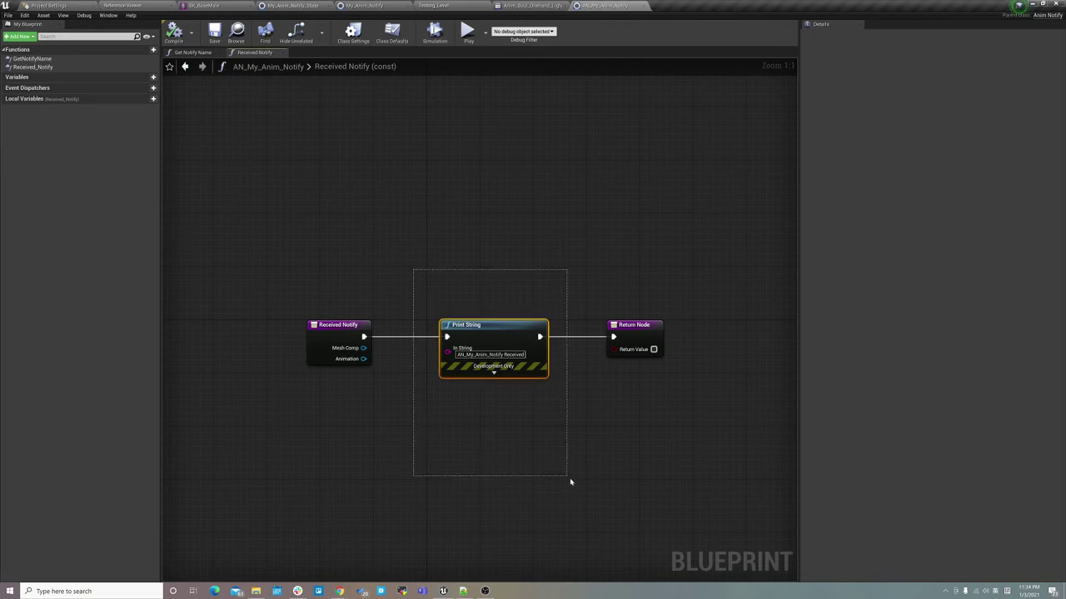
{"action": "left_click_drag", "start_coordinate": [414, 274], "coordinate": [589, 516]}
{"action": "left_click", "coordinate": [409, 254]}
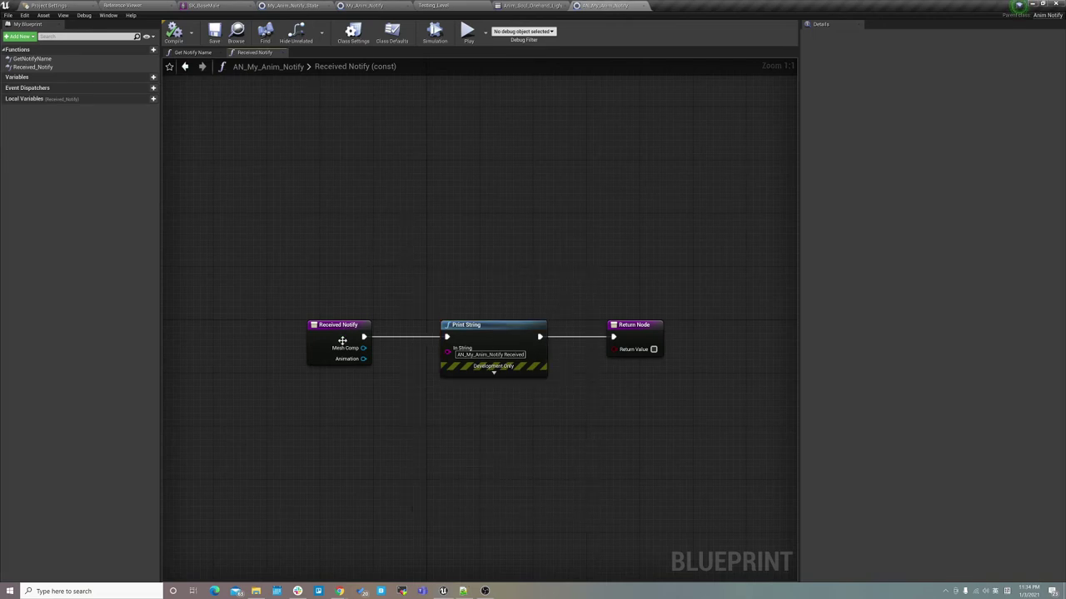
{"action": "left_click_drag", "start_coordinate": [342, 341], "coordinate": [293, 341]}
{"action": "mouse_move", "coordinate": [265, 239]}
{"action": "left_mouse_down"}
{"action": "mouse_move", "coordinate": [278, 406]}
{"action": "mouse_move", "coordinate": [353, 397]}
{"action": "left_mouse_up"}
{"action": "left_click_drag", "start_coordinate": [235, 214], "coordinate": [333, 408]}
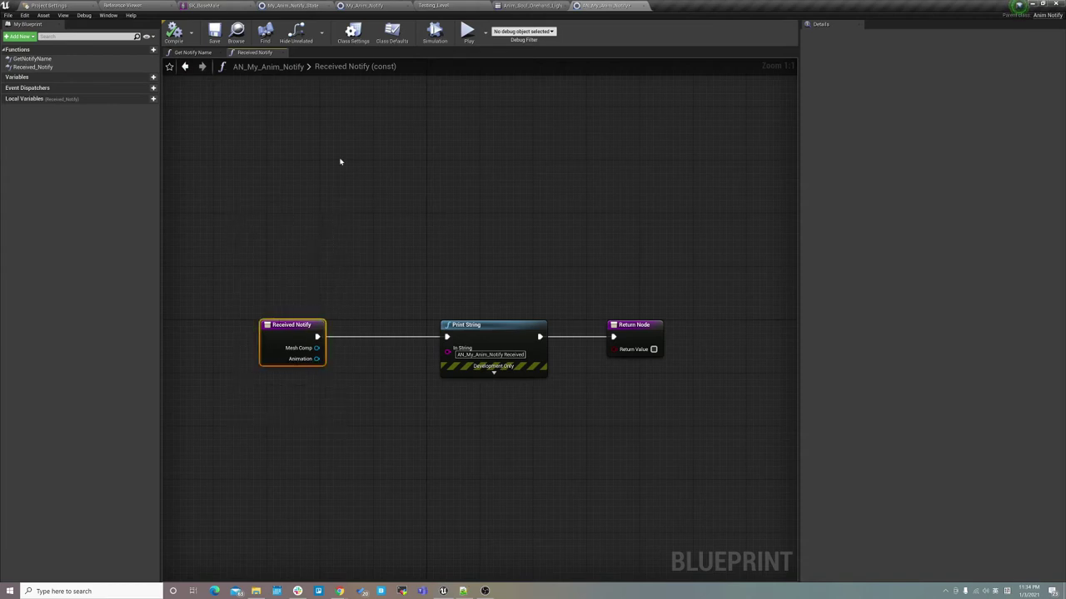
{"action": "left_click_drag", "start_coordinate": [340, 116], "coordinate": [578, 328]}
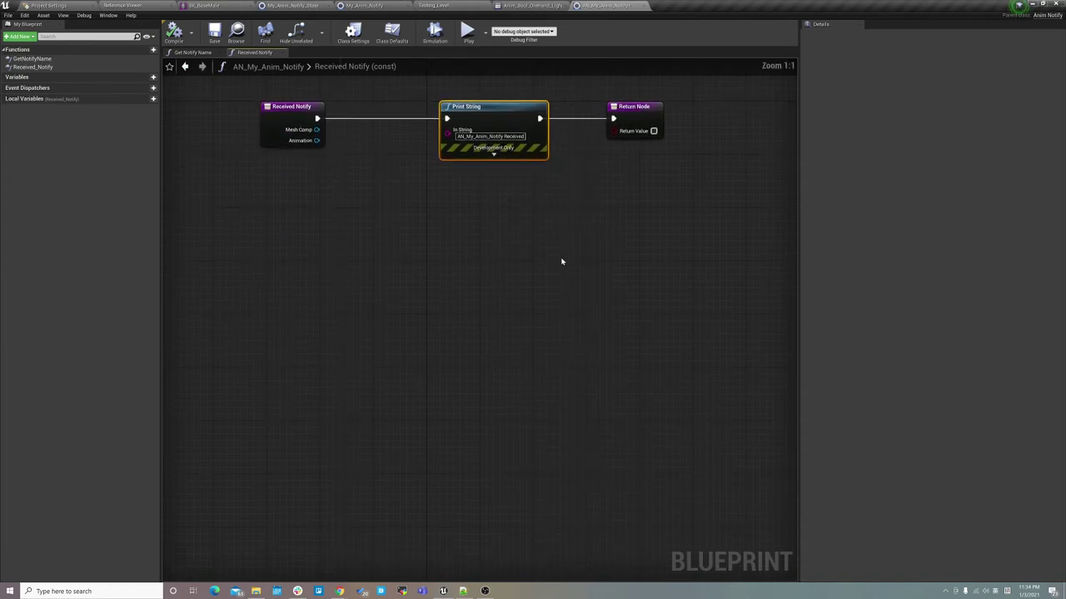
{"action": "key", "text": "Home"}
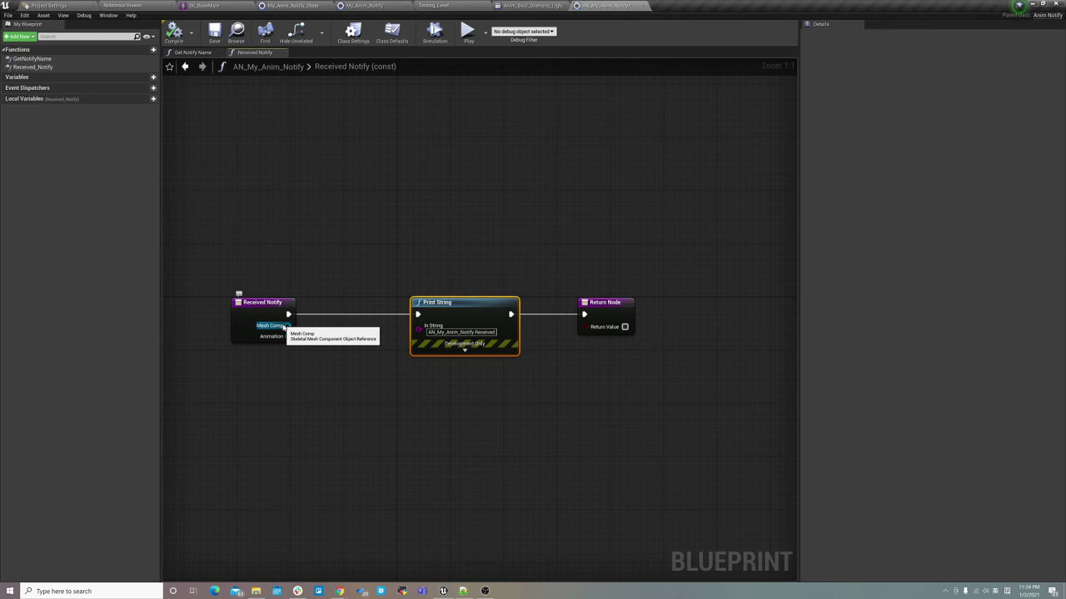
Add notify track 3 to the LightAttack montage and list its Add Notify State options
{"action": "left_click", "coordinate": [65, 5]}
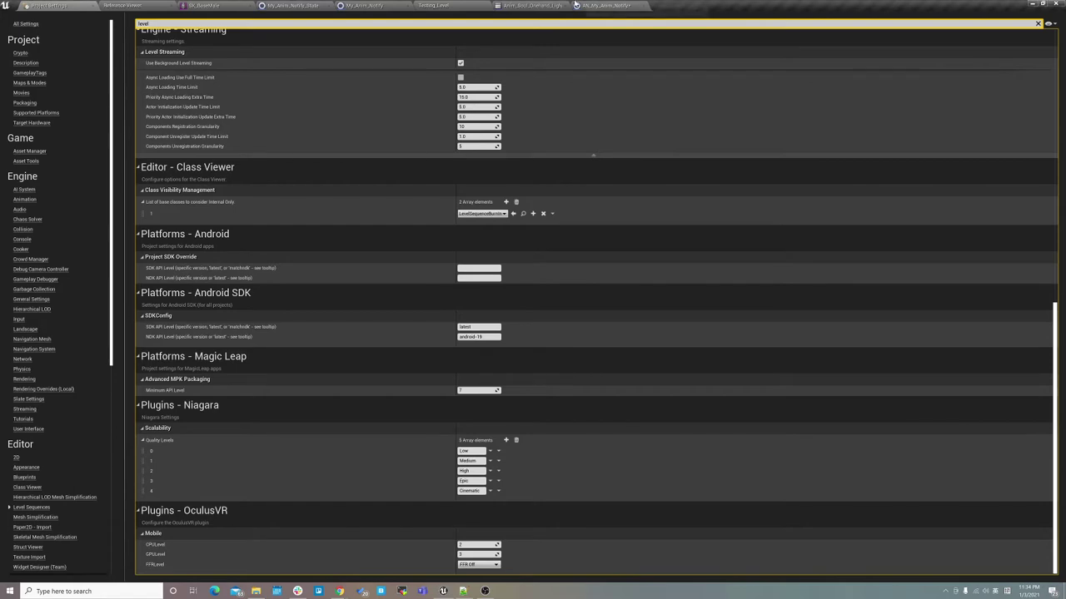
{"action": "left_click", "coordinate": [533, 5]}
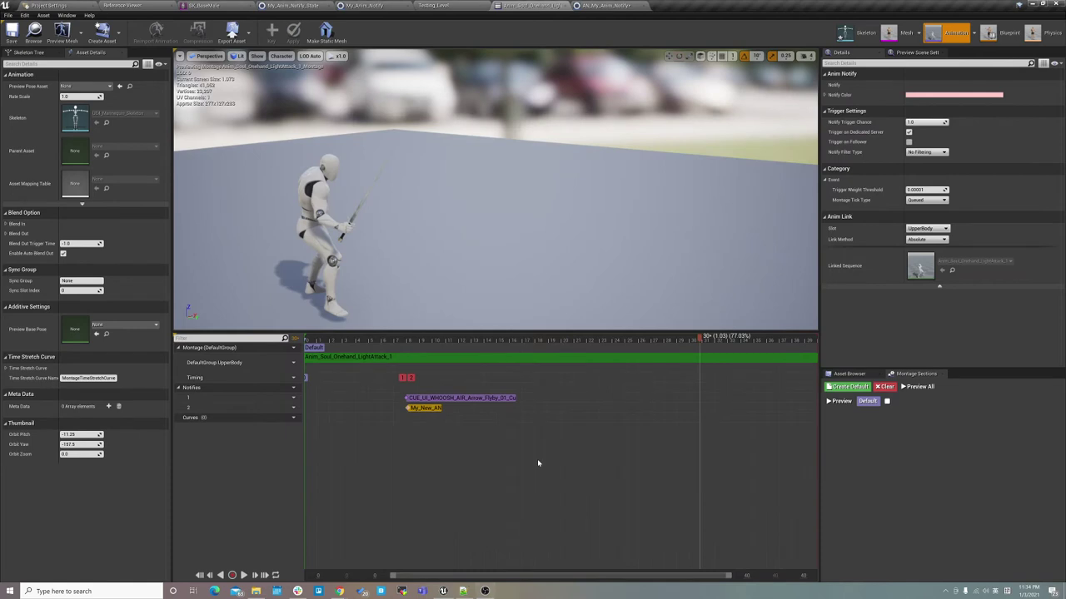
{"action": "left_click", "coordinate": [553, 398]}
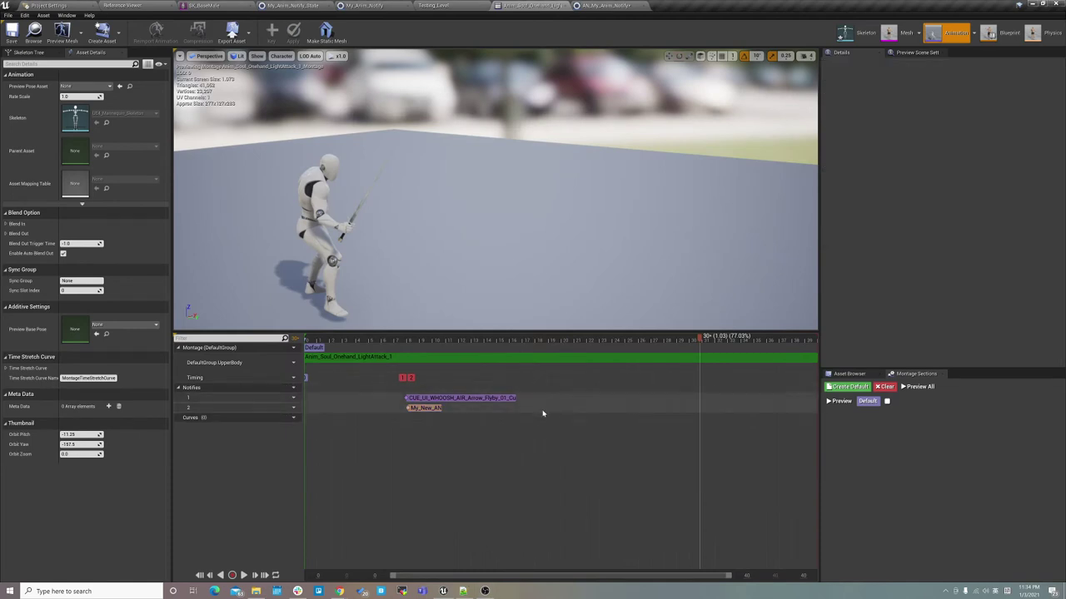
{"action": "left_click", "coordinate": [288, 397]}
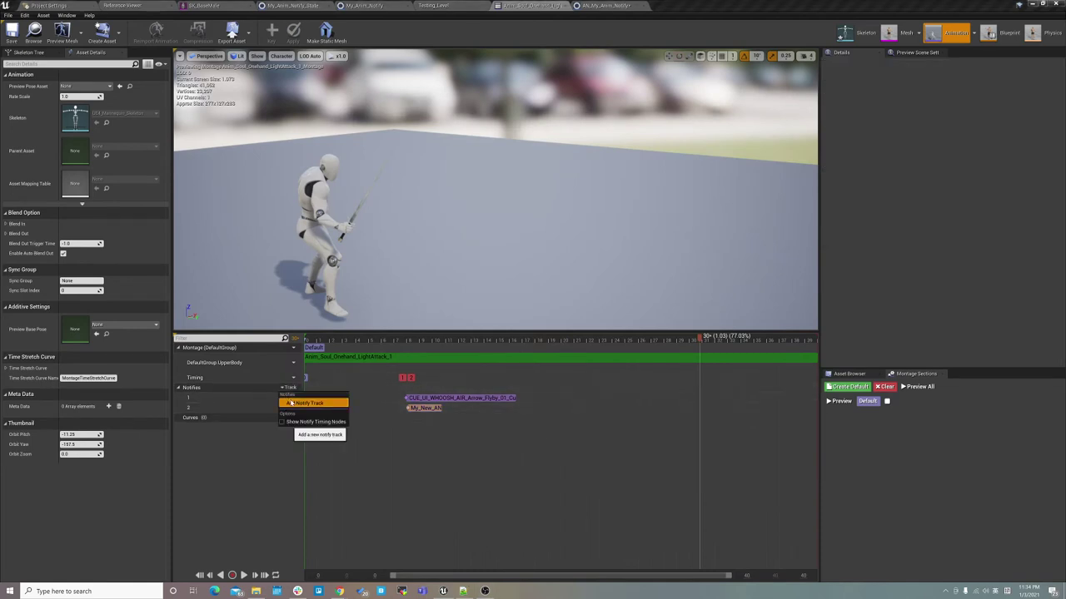
{"action": "left_click", "coordinate": [310, 404]}
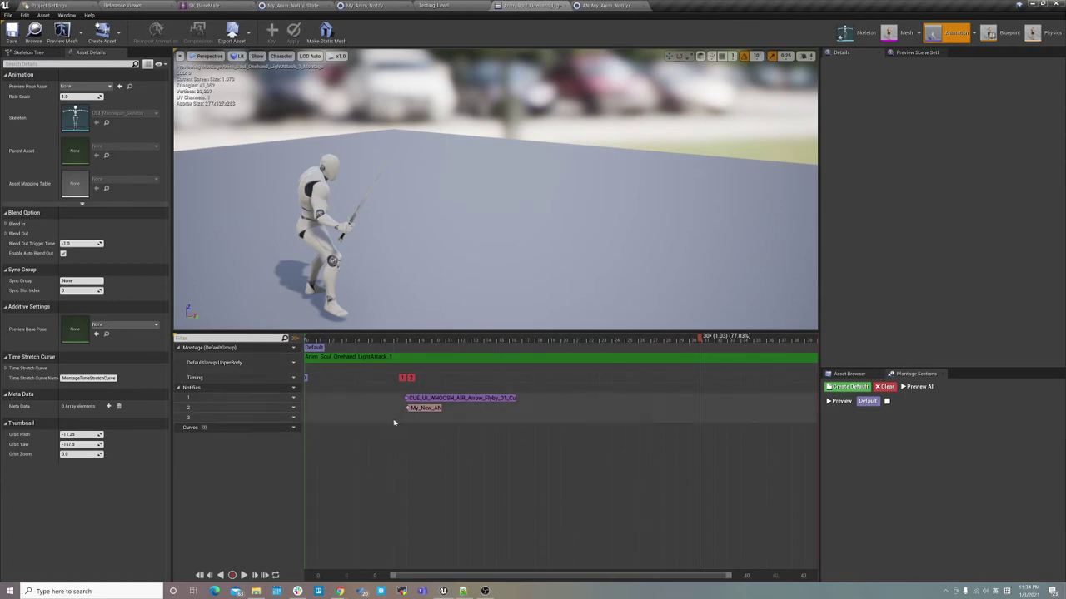
{"action": "right_click", "coordinate": [407, 418]}
{"action": "mouse_move", "coordinate": [428, 427]}
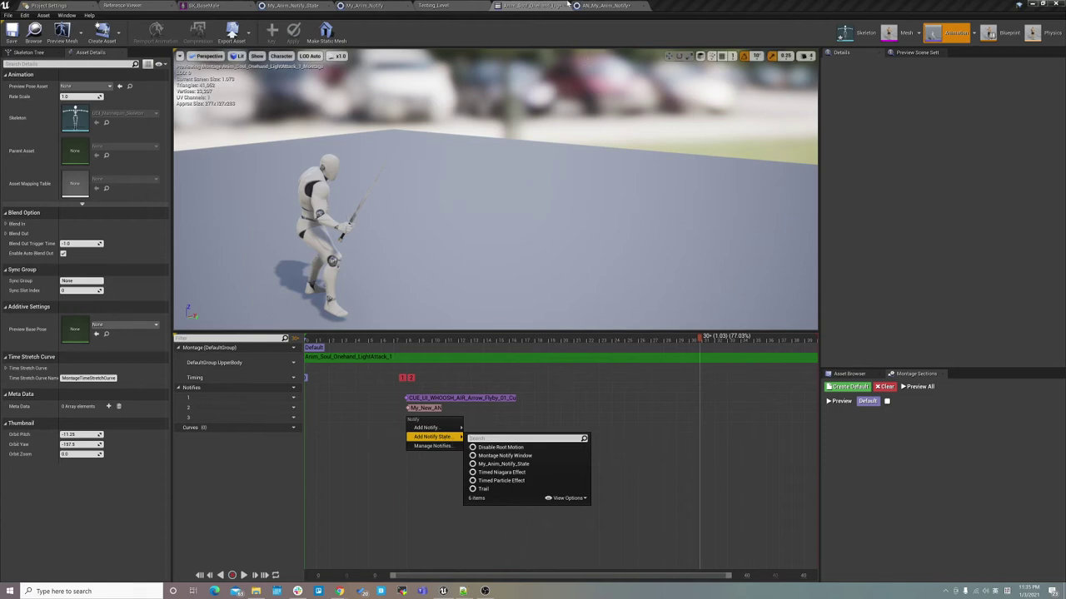
Start a new Blueprint Class from the Players folder in the Content Browser
{"action": "left_click", "coordinate": [481, 6]}
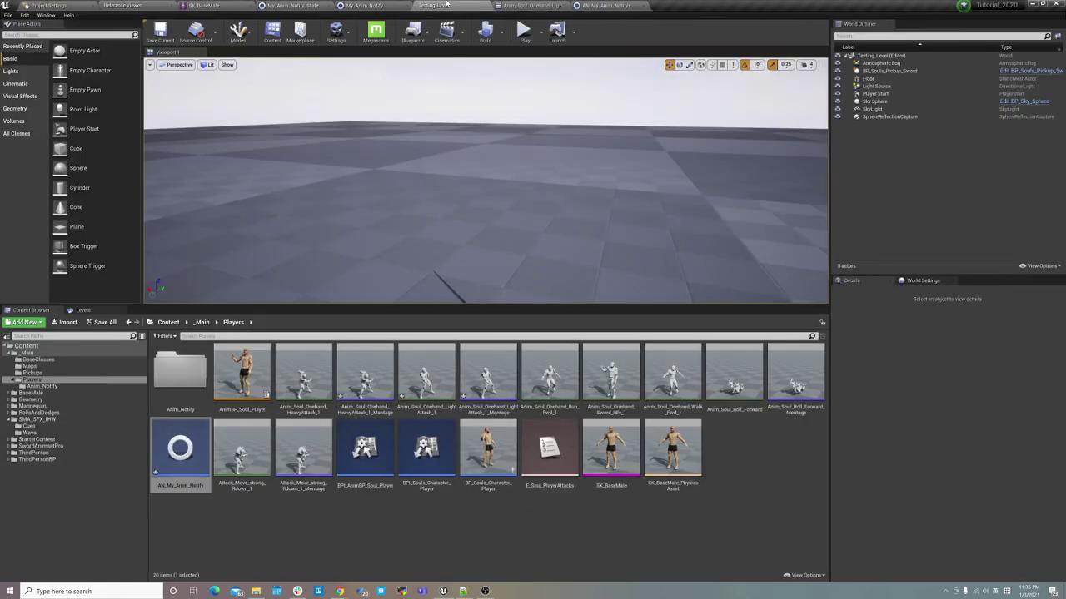
{"action": "right_click", "coordinate": [420, 520]}
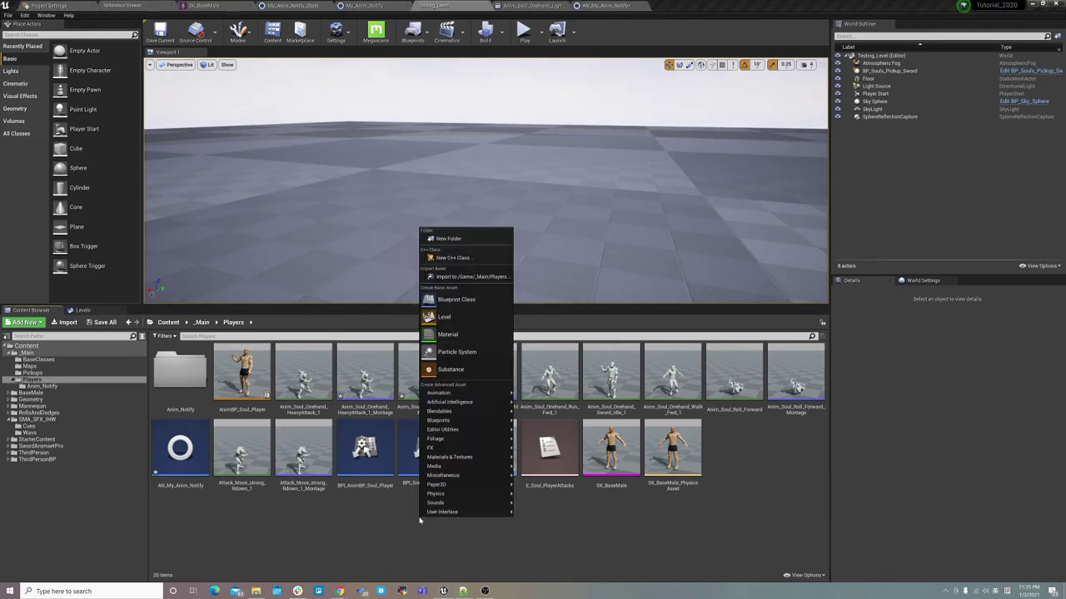
{"action": "left_click", "coordinate": [374, 502]}
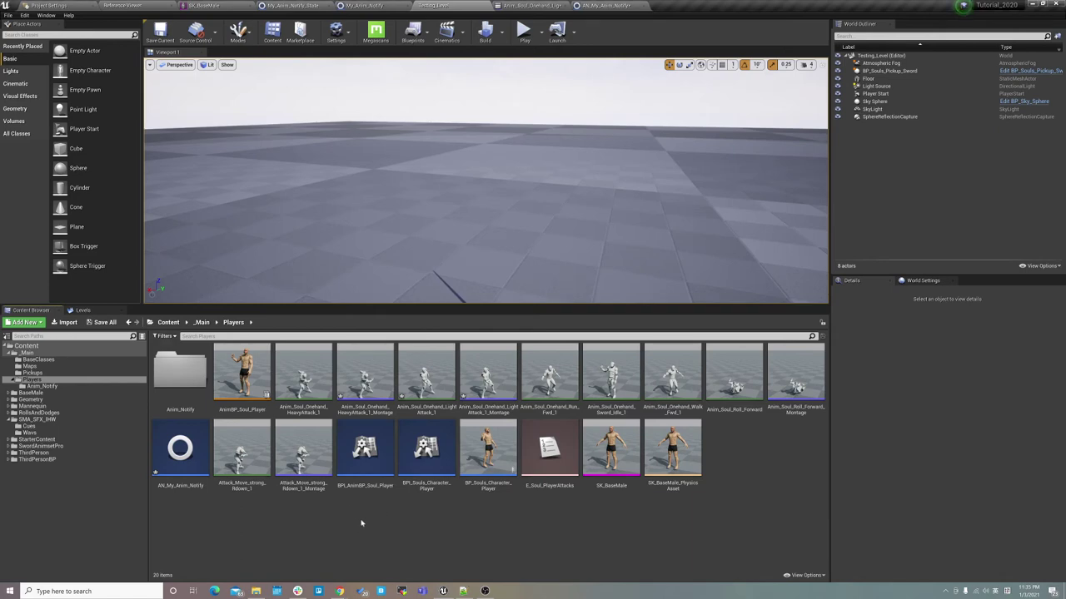
{"action": "right_click", "coordinate": [360, 522]}
{"action": "right_click", "coordinate": [339, 537]}
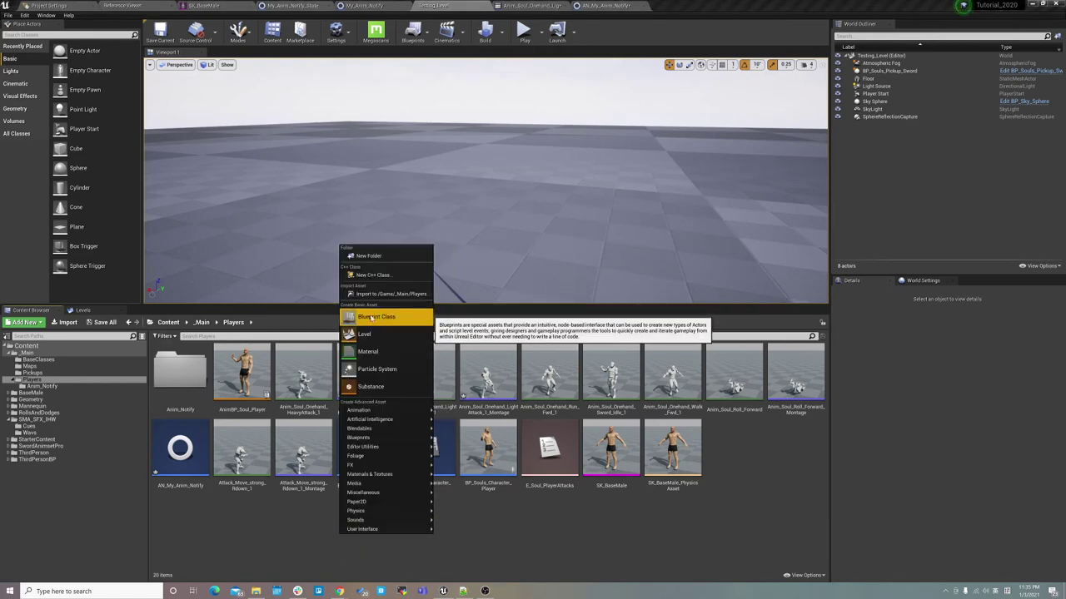
{"action": "left_click", "coordinate": [372, 318]}
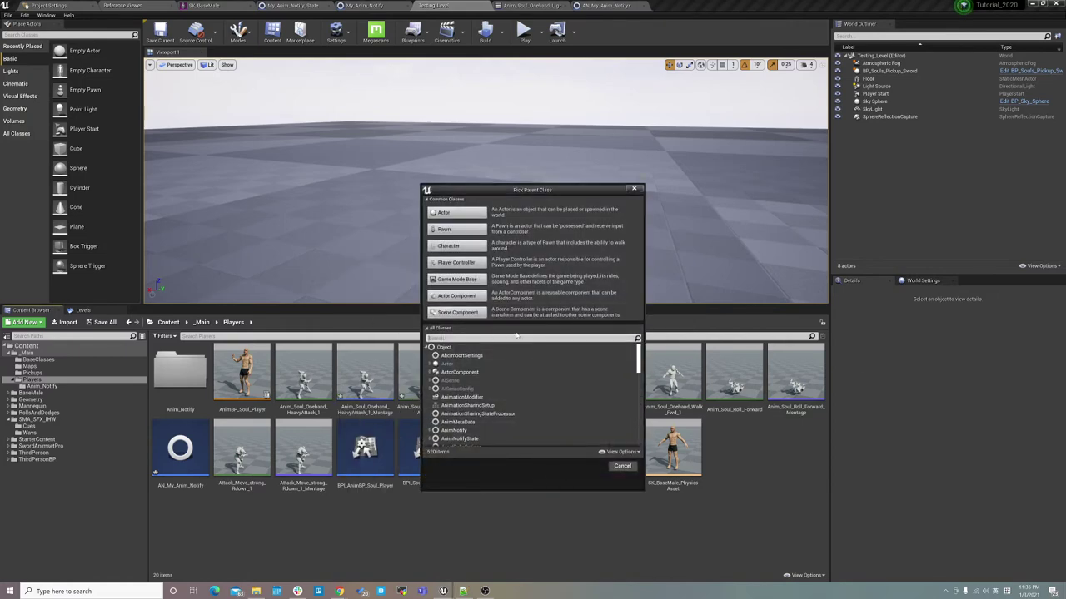
Search 'Anim' under All Classes and choose AnimNotifyState as the parent class
{"action": "type", "text": "AnimN"}
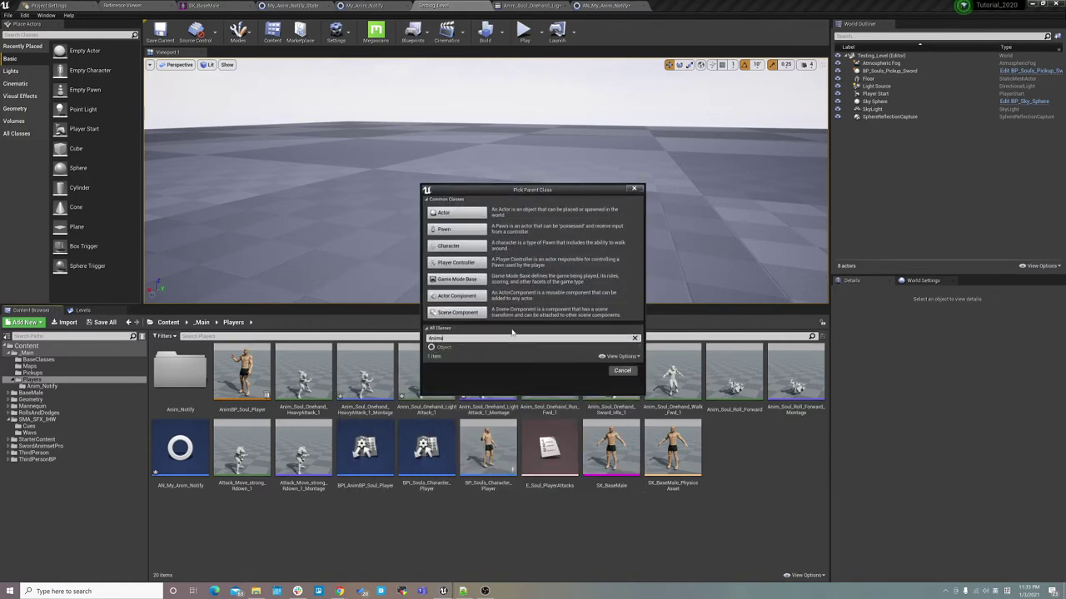
{"action": "key", "text": "BackSpace"}
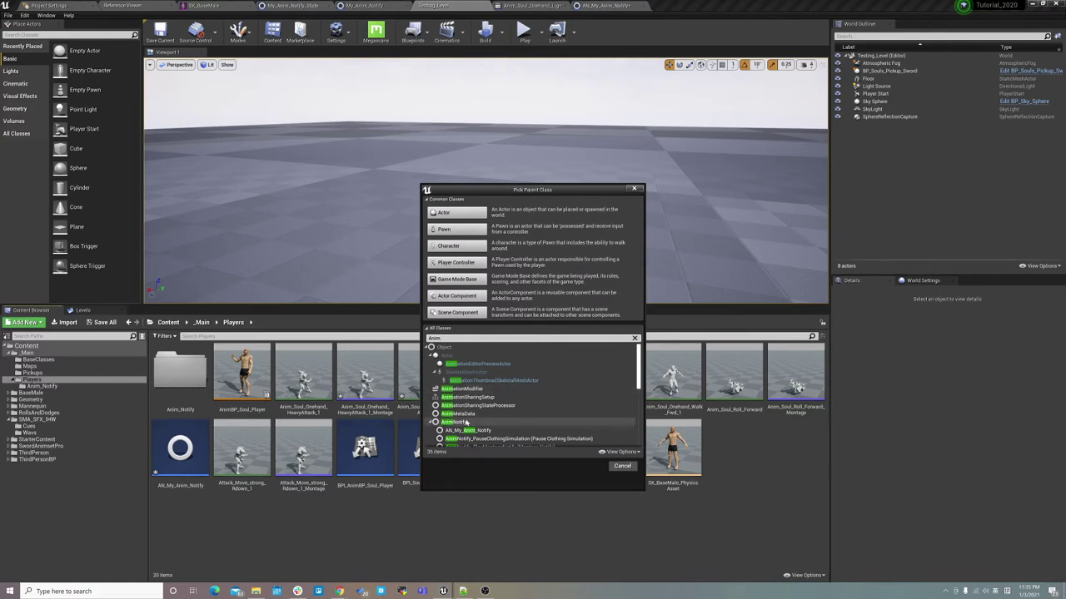
{"action": "left_click", "coordinate": [454, 422]}
{"action": "scroll", "coordinate": [449, 391], "scroll_direction": "down", "scroll_amount": 2}
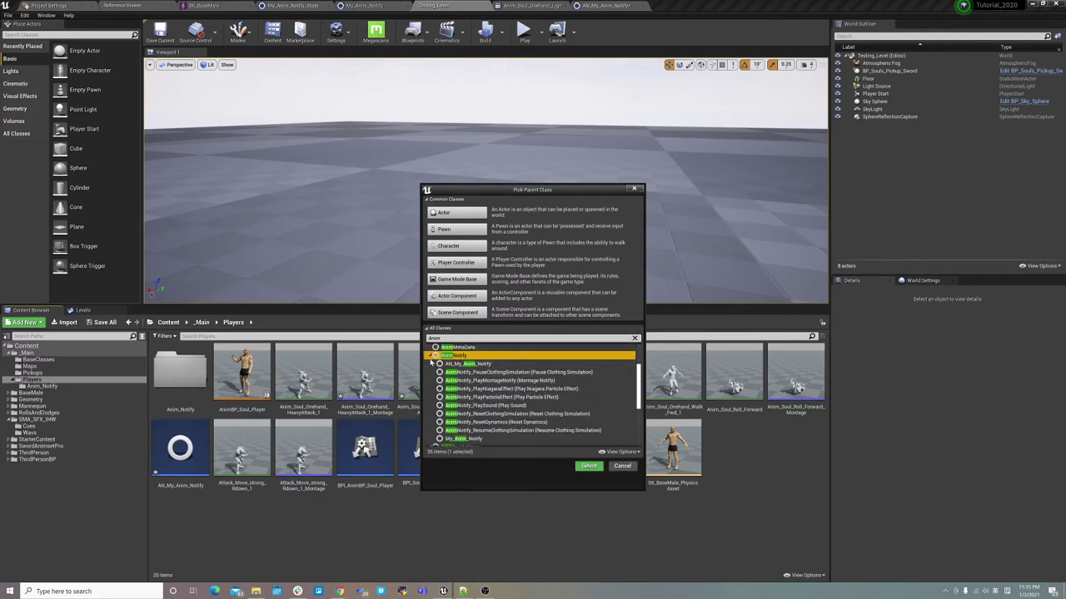
{"action": "left_click", "coordinate": [430, 355]}
{"action": "left_click", "coordinate": [466, 364]}
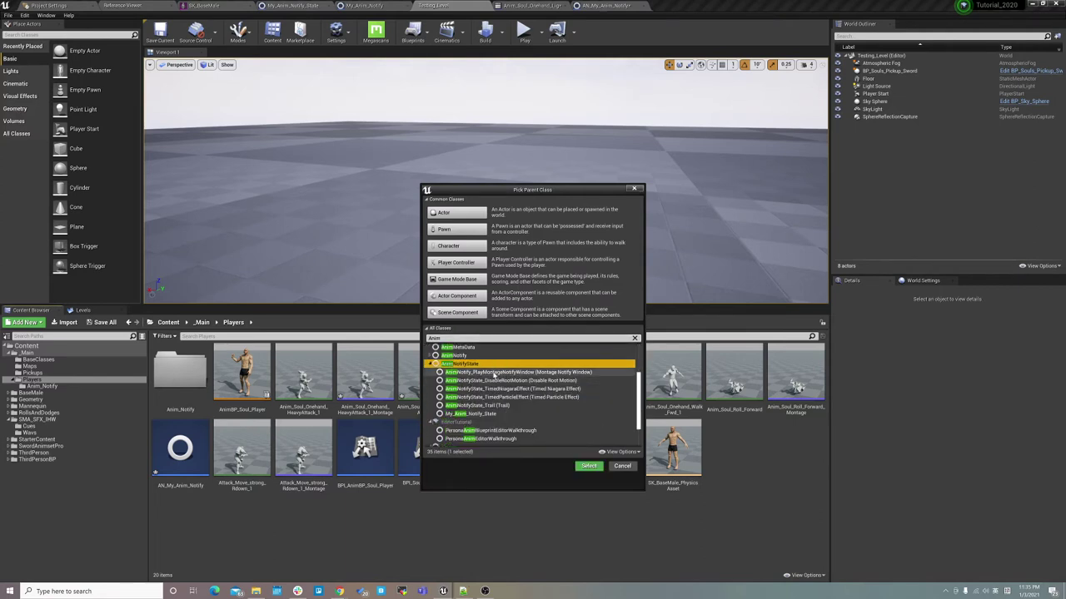
{"action": "left_click", "coordinate": [587, 465]}
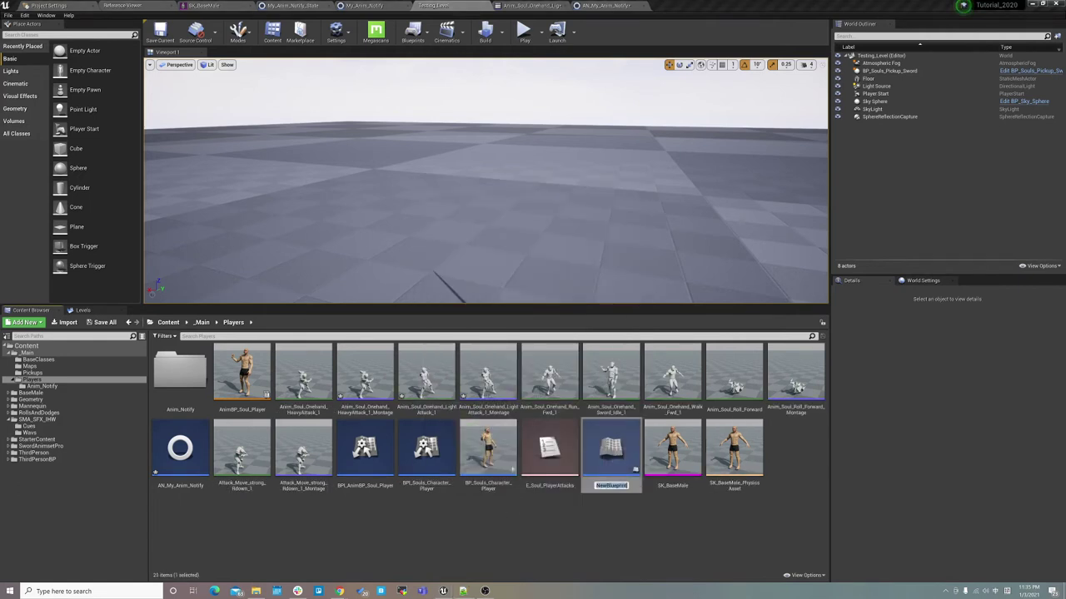
Rename NewBlueprint to ANS_My_Anim_Notify_State and select it in Players
{"action": "type", "text": "AN_My_Anim_Notify_State"}
{"action": "key", "text": "Return"}
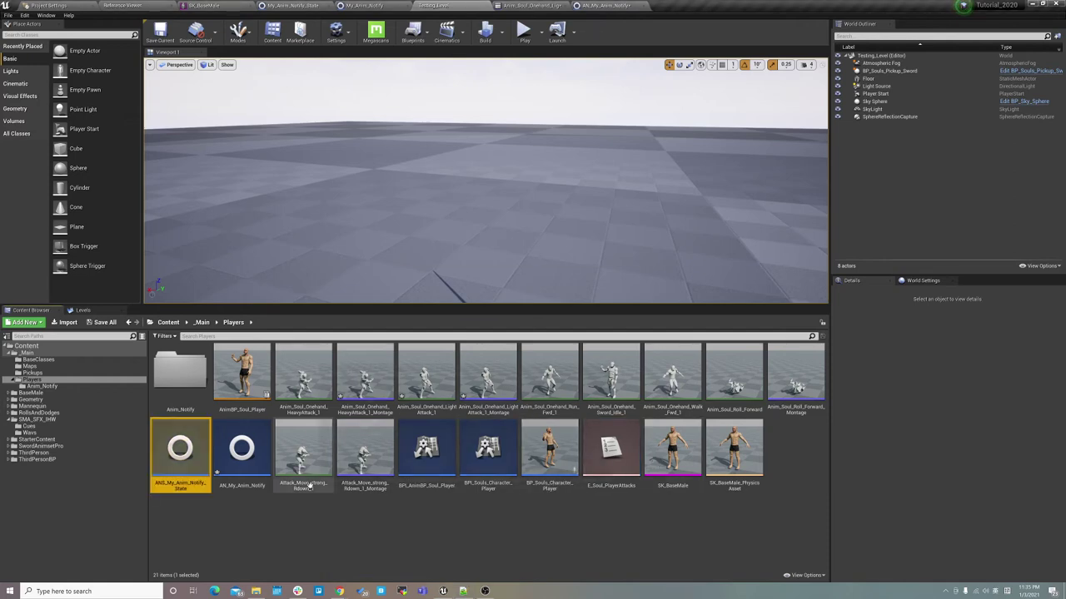
{"action": "left_click", "coordinate": [229, 523]}
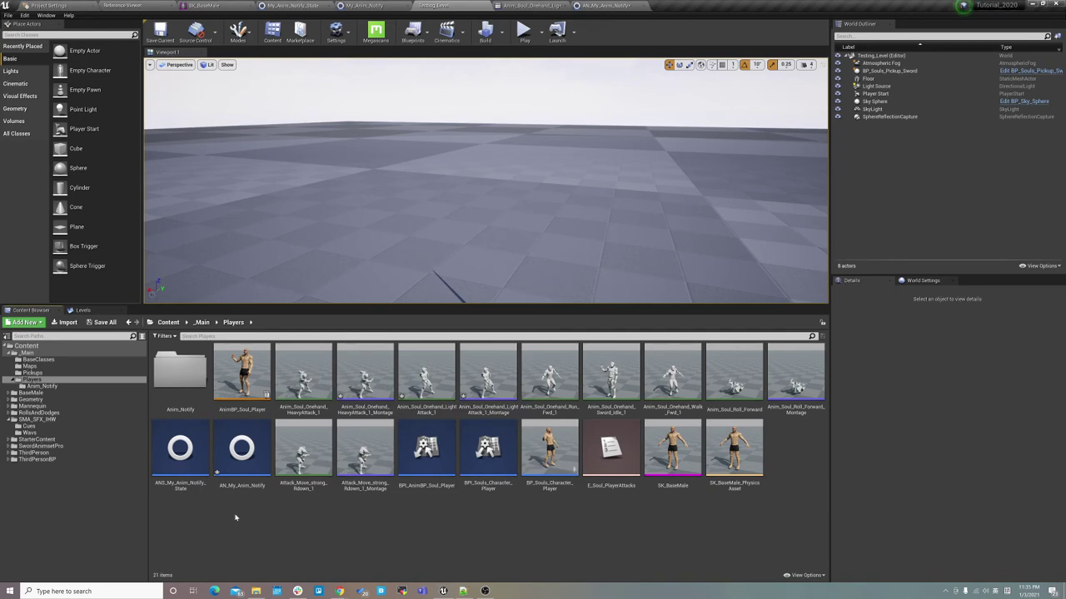
{"action": "left_click", "coordinate": [180, 457]}
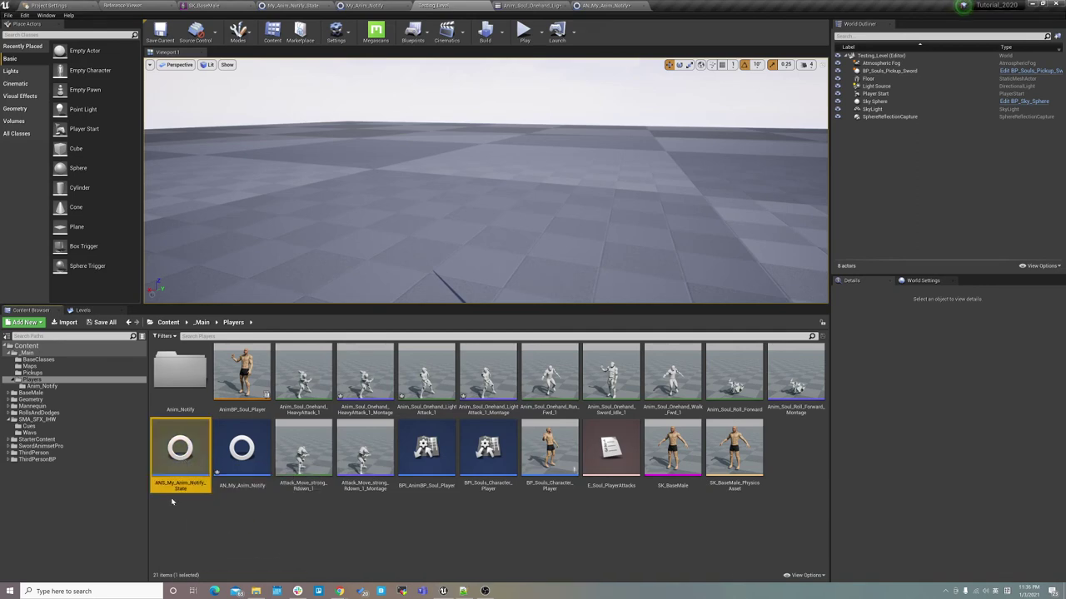
Open ANS_My_Anim_Notify_State and override Get Notify Name to return 'ANS_My_Anim_Notify_State'
{"action": "double_click", "coordinate": [180, 450]}
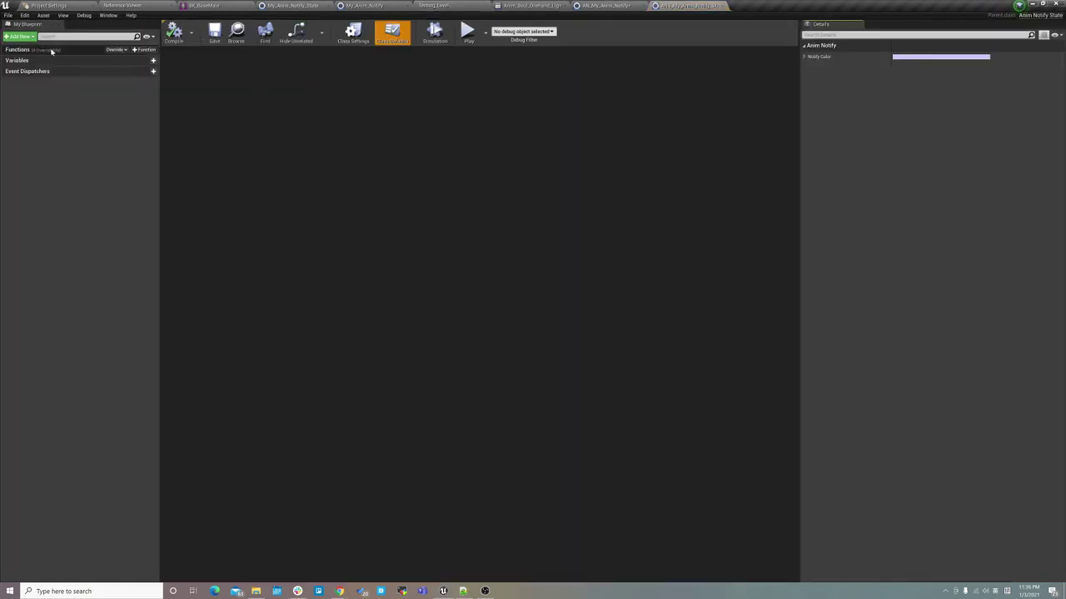
{"action": "left_click", "coordinate": [109, 50]}
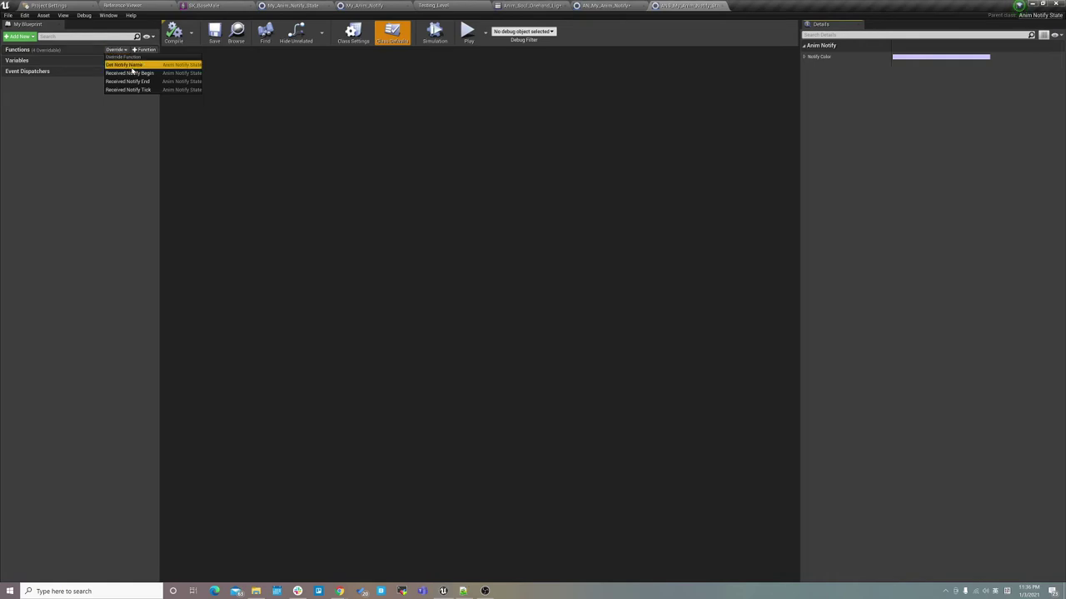
{"action": "left_click", "coordinate": [123, 65]}
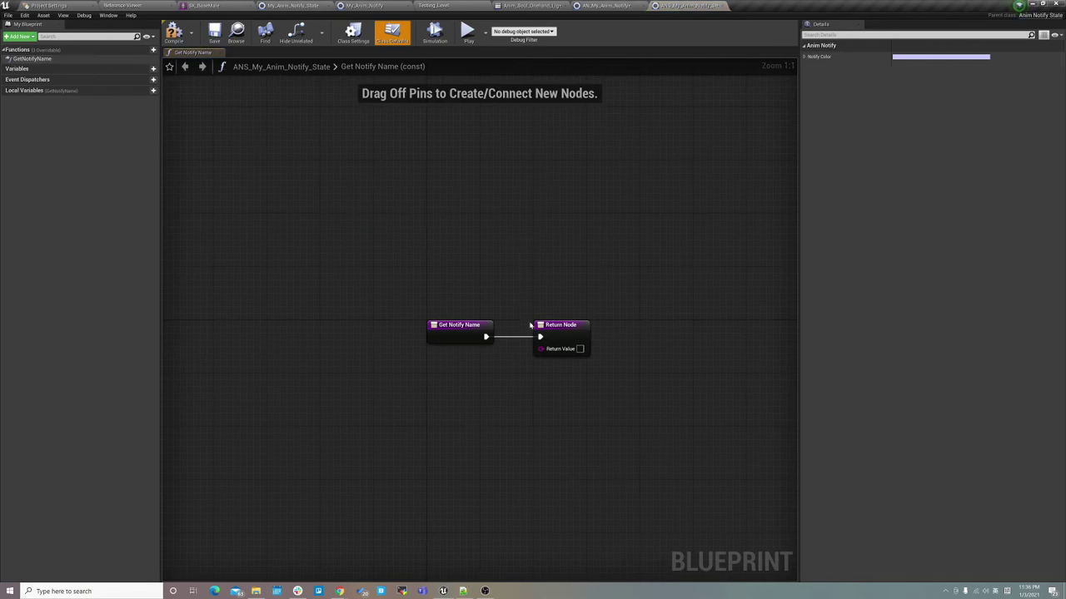
{"action": "left_click", "coordinate": [580, 349]}
{"action": "type", "text": "ANS_My_Anim_Notify_State"}
{"action": "key", "text": "Return"}
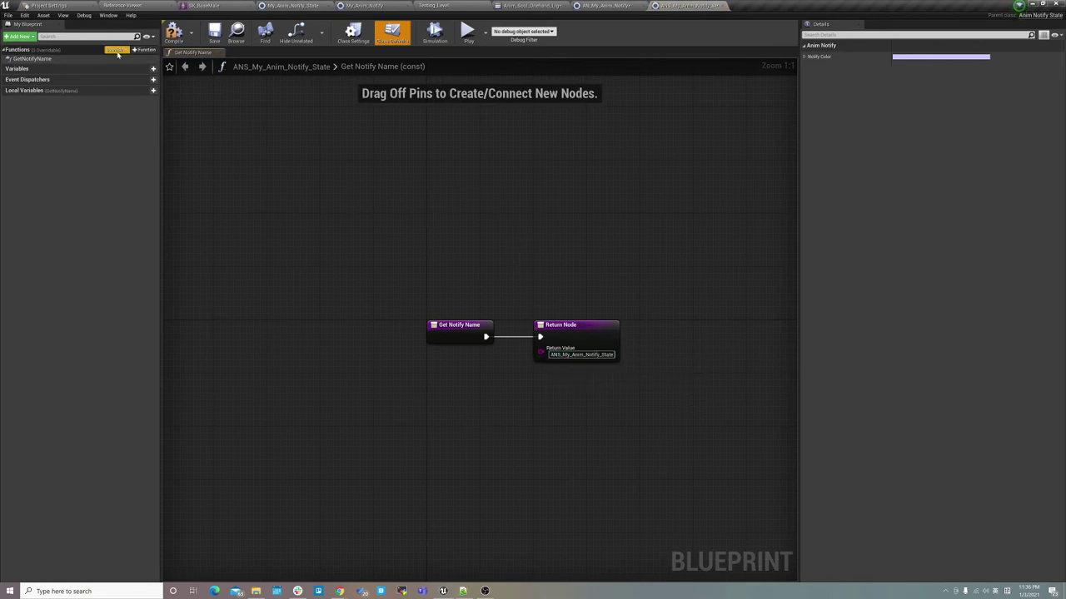
Override Received Notify Begin, End and Tick, then view the End and Begin graphs
{"action": "left_click", "coordinate": [116, 50]}
{"action": "left_click", "coordinate": [132, 65]}
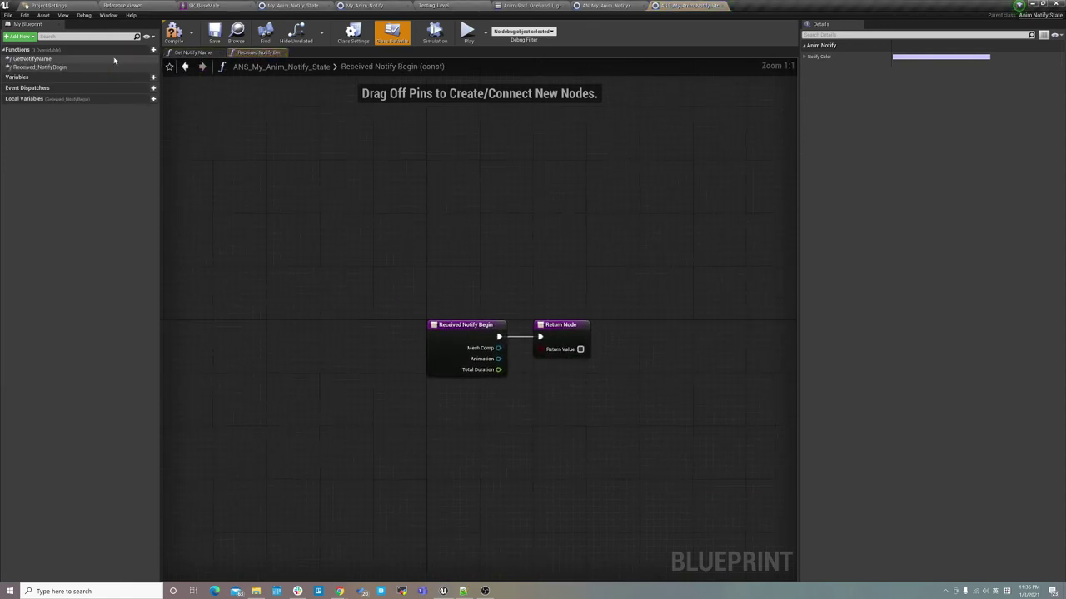
{"action": "left_click", "coordinate": [116, 50]}
{"action": "left_click", "coordinate": [127, 66]}
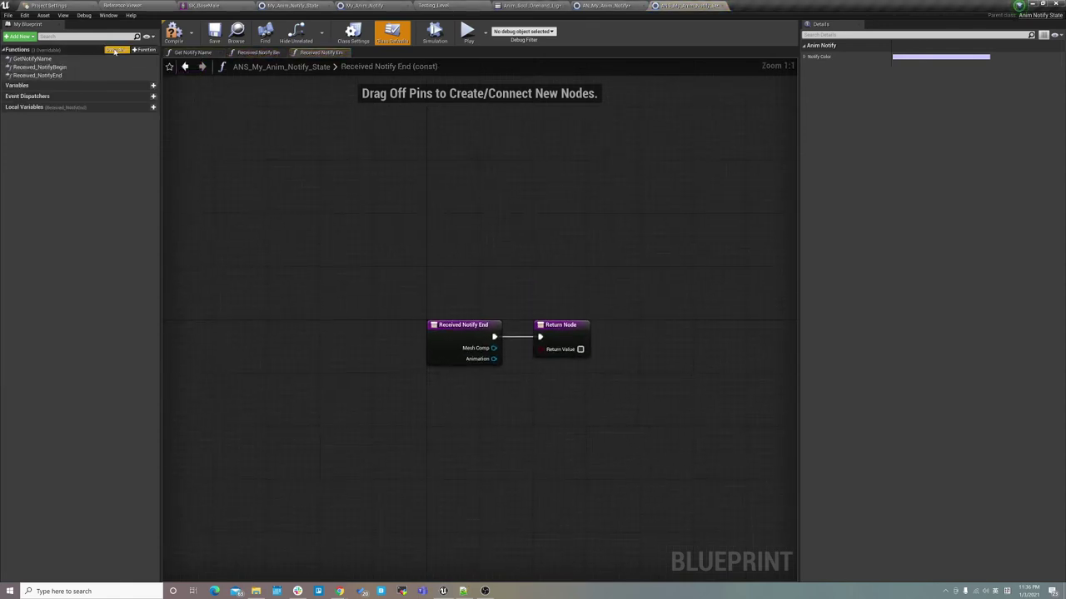
{"action": "left_click", "coordinate": [116, 50]}
{"action": "left_click", "coordinate": [125, 65]}
{"action": "double_click", "coordinate": [92, 74]}
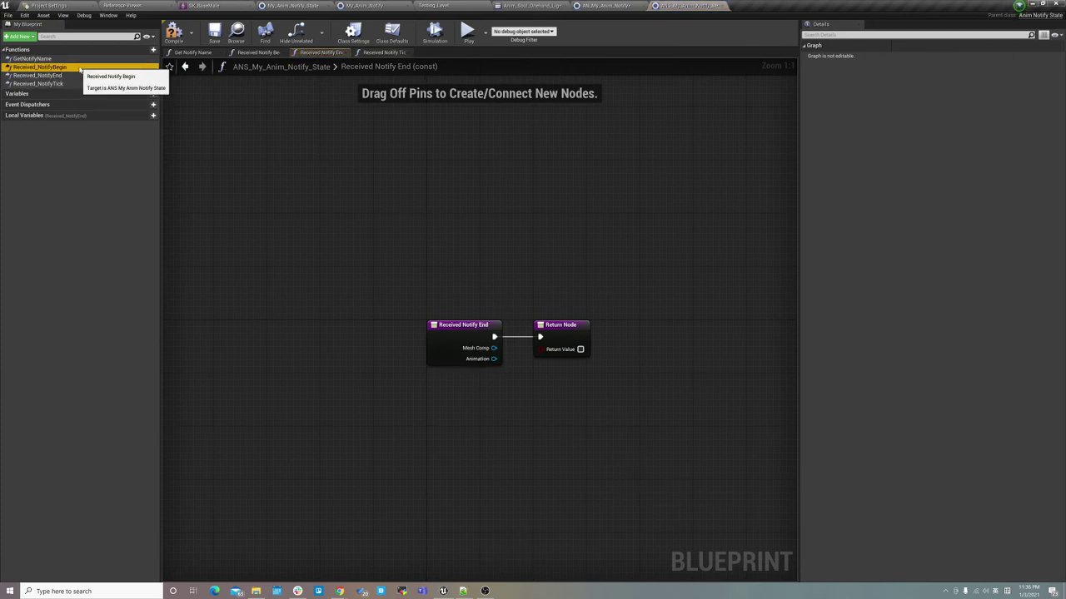
{"action": "left_click", "coordinate": [77, 67]}
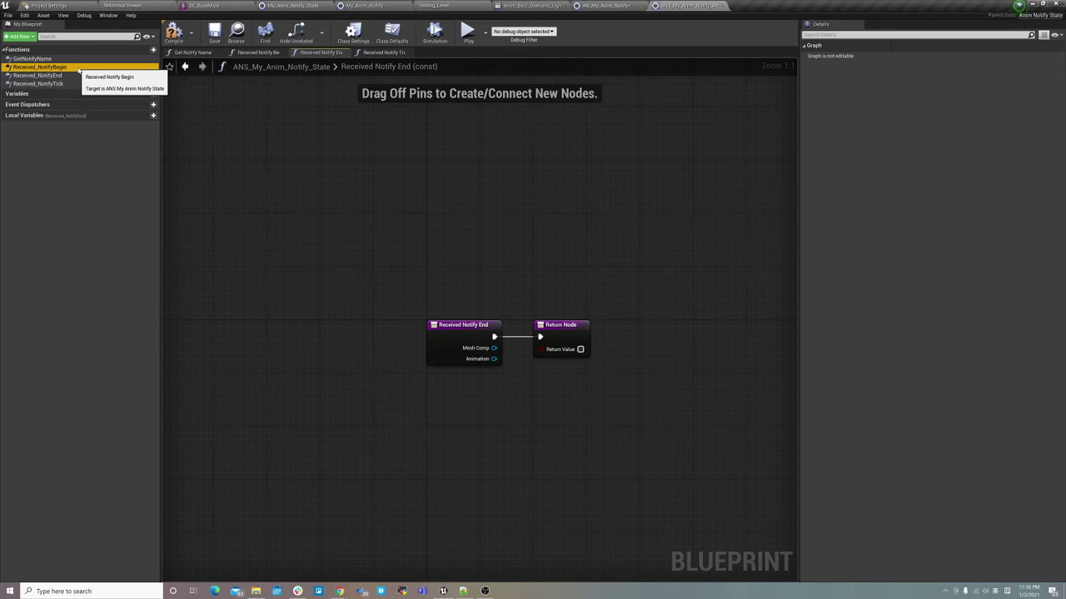
Look over the Received Notify End graph, then move the Received Notify Tick node left
{"action": "left_click_drag", "start_coordinate": [430, 278], "coordinate": [483, 402]}
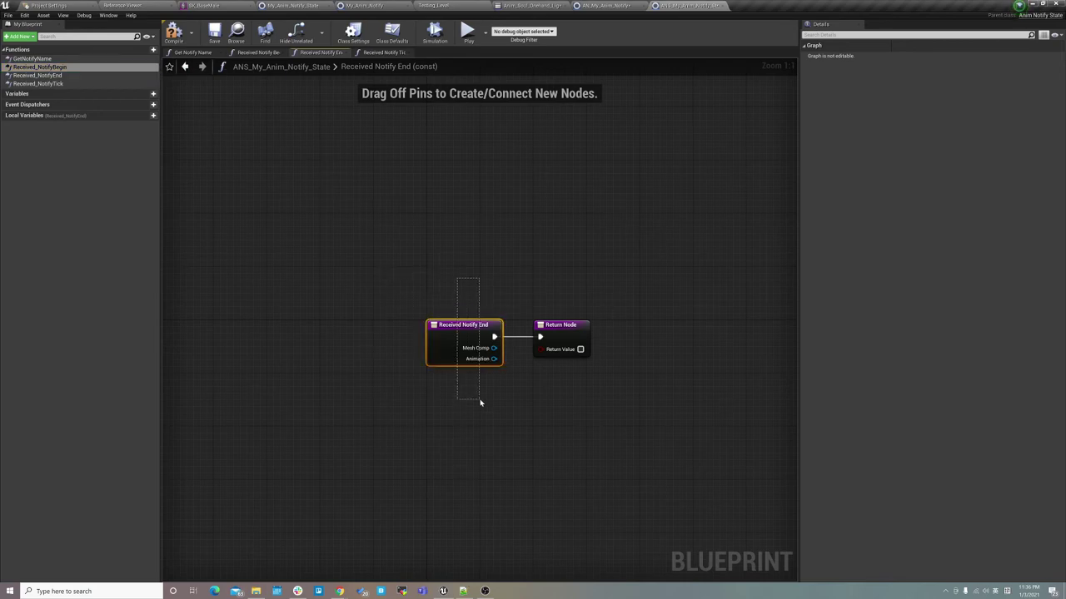
{"action": "left_click", "coordinate": [483, 403]}
{"action": "left_click", "coordinate": [83, 77]}
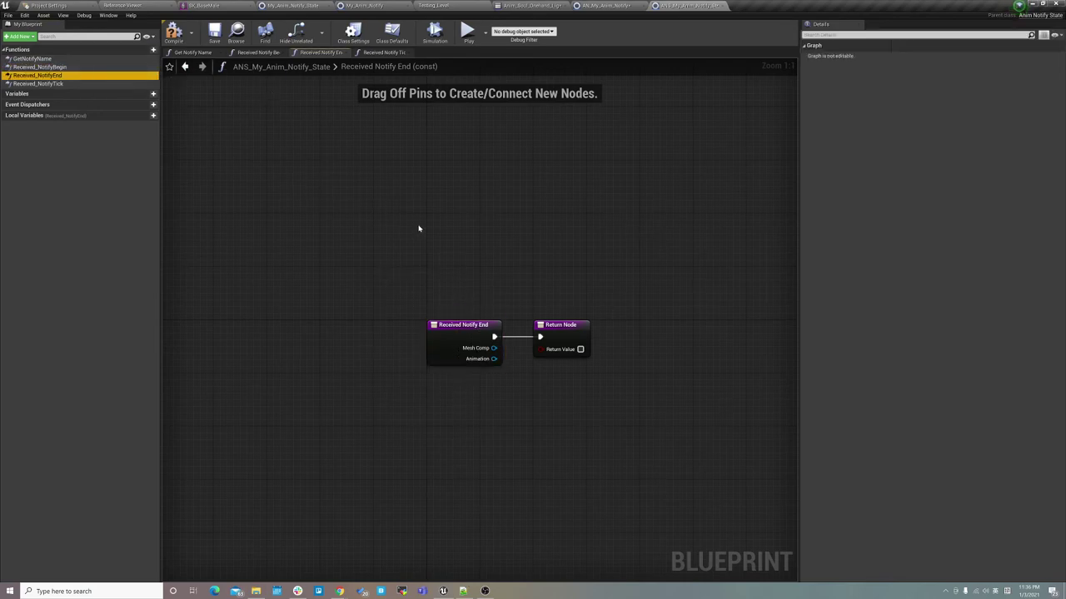
{"action": "left_click_drag", "start_coordinate": [359, 245], "coordinate": [507, 431]}
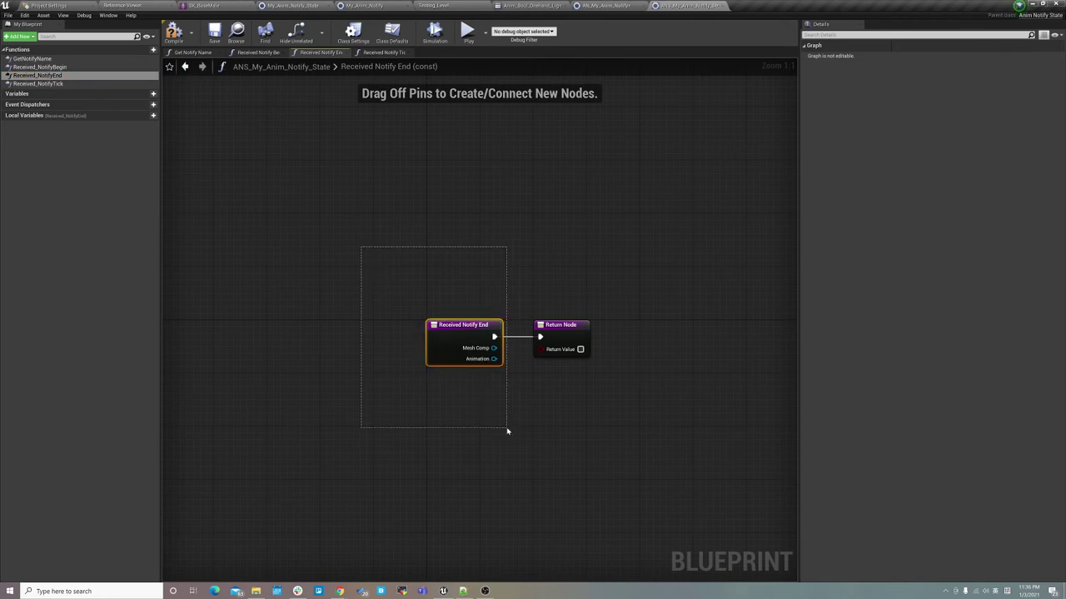
{"action": "mouse_move", "coordinate": [305, 228]}
{"action": "left_mouse_down"}
{"action": "mouse_move", "coordinate": [445, 346]}
{"action": "mouse_move", "coordinate": [514, 432]}
{"action": "left_mouse_up"}
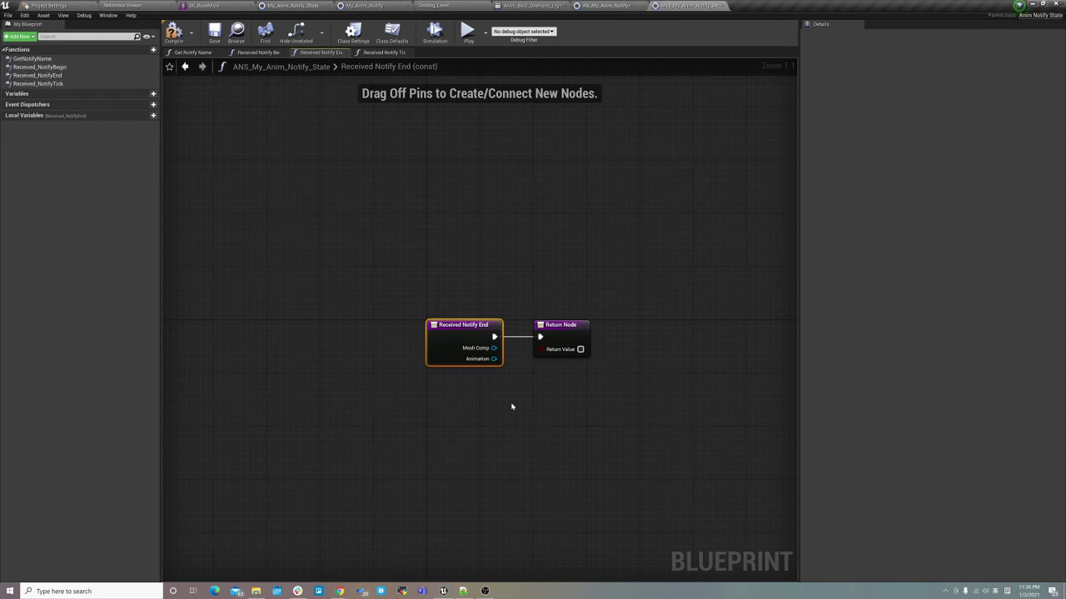
{"action": "double_click", "coordinate": [38, 83]}
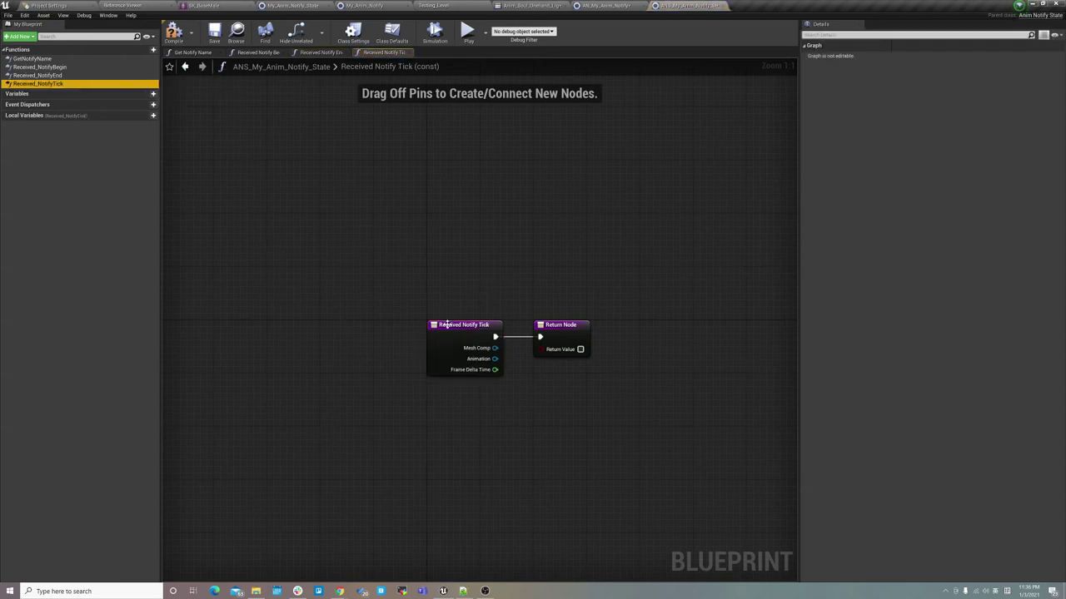
{"action": "left_click_drag", "start_coordinate": [447, 325], "coordinate": [313, 325]}
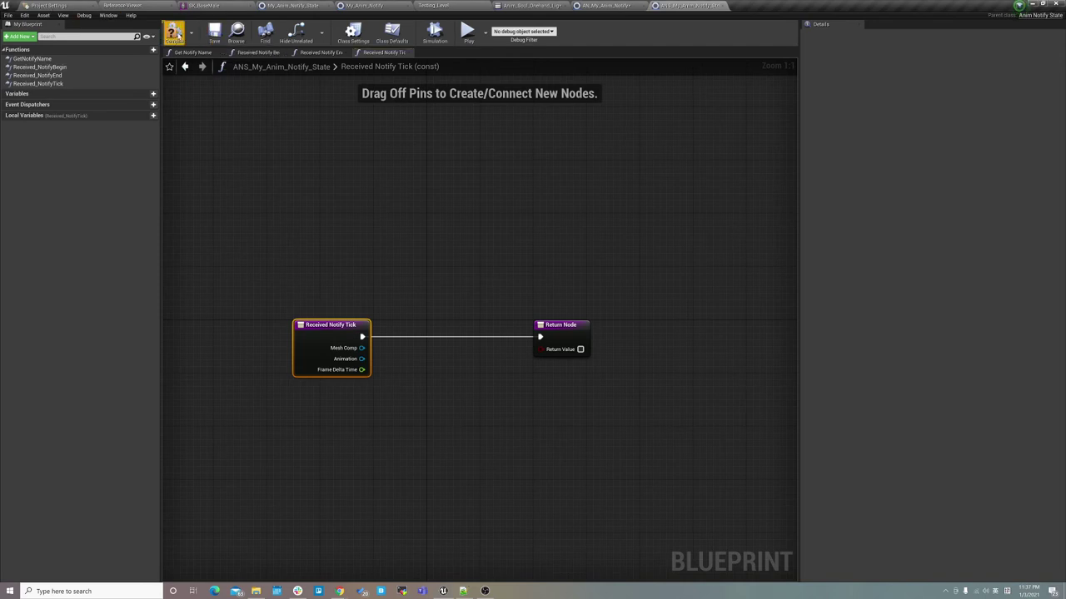
Save AN_My_Anim_Notify, then add an ANS_My_Anim_Notify_State notify state on montage notify track 3
{"action": "left_click", "coordinate": [606, 5]}
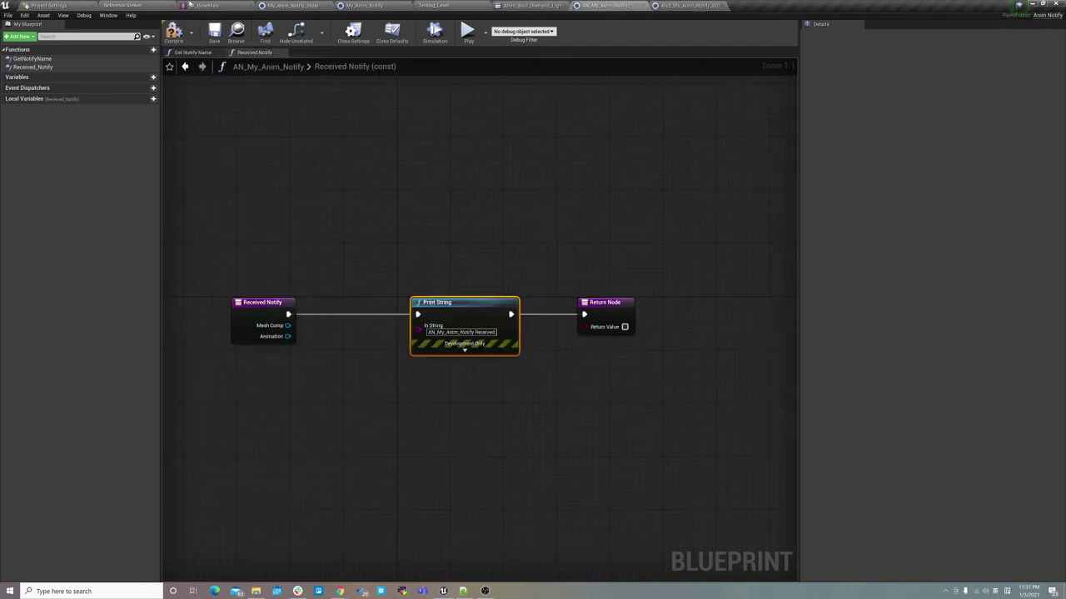
{"action": "left_click", "coordinate": [215, 35]}
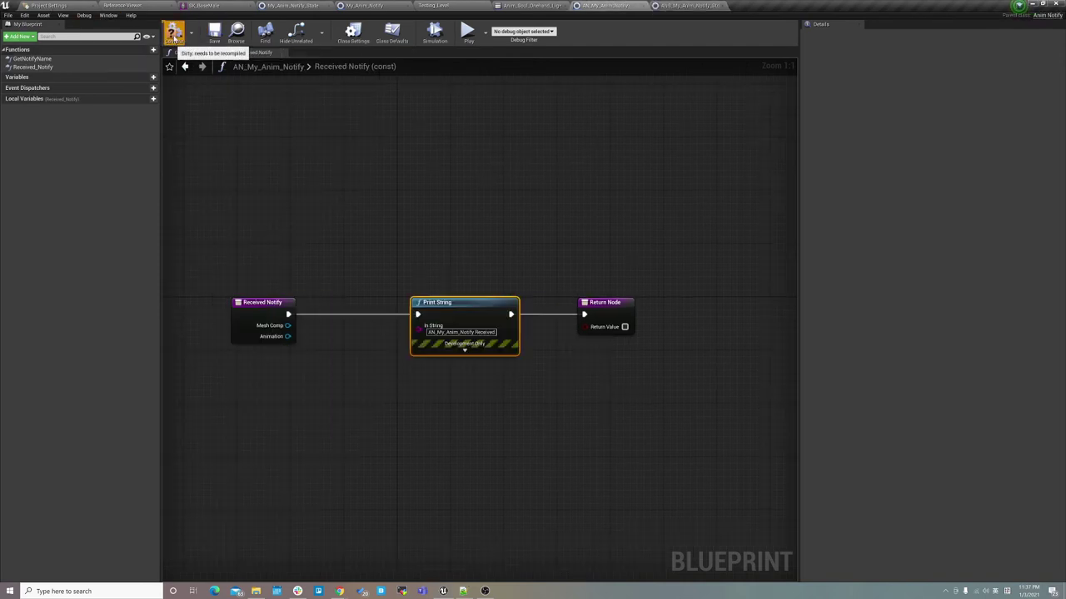
{"action": "left_click", "coordinate": [533, 5]}
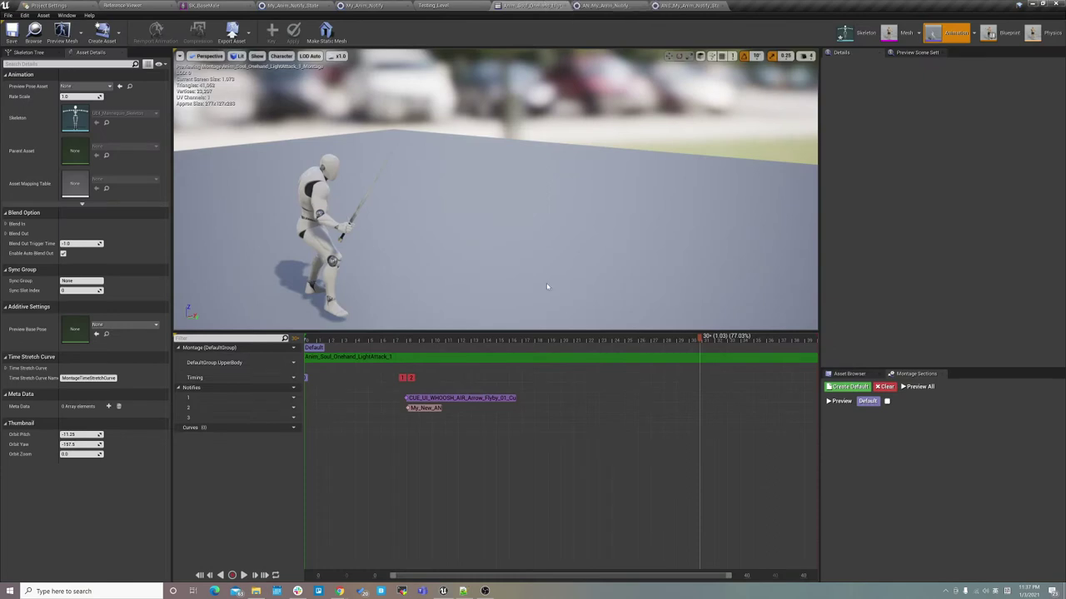
{"action": "right_click", "coordinate": [408, 417]}
{"action": "mouse_move", "coordinate": [434, 436]}
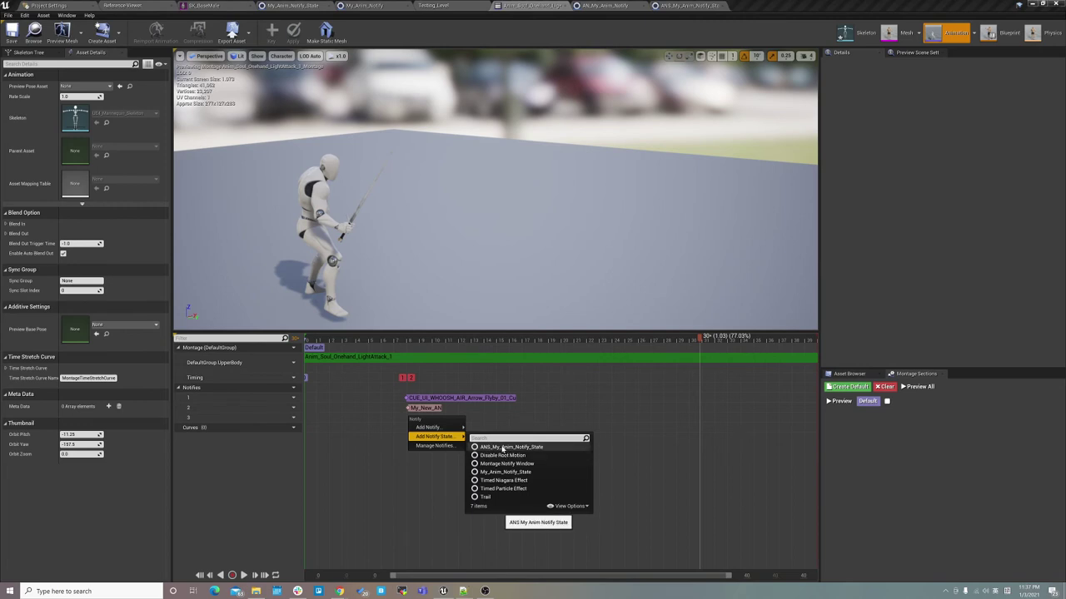
{"action": "left_click", "coordinate": [502, 448]}
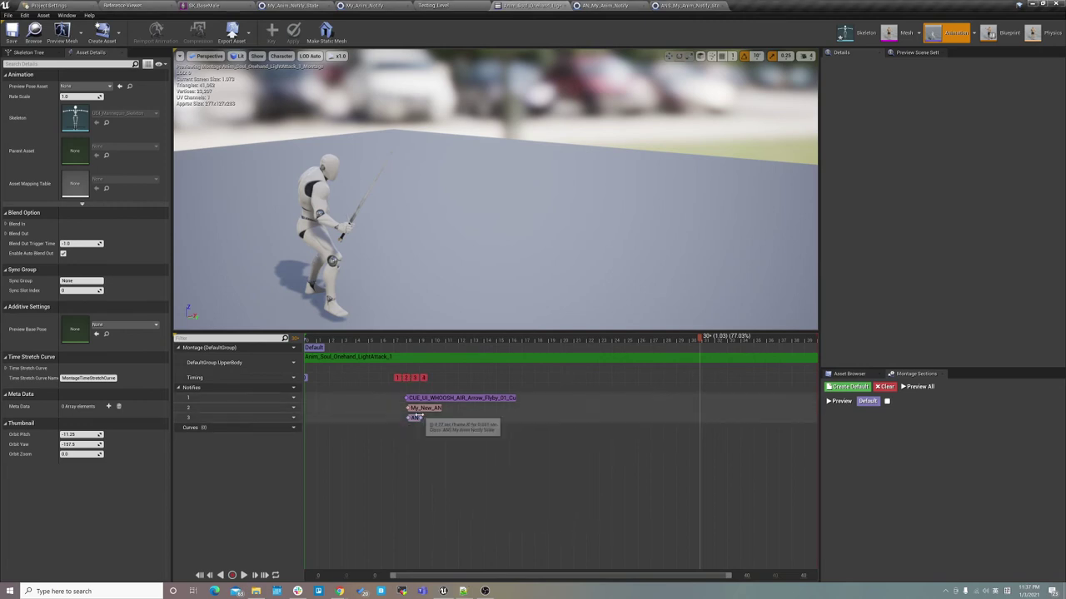
Lengthen the new notify state and move My_New_AN earlier on track 2
{"action": "left_click", "coordinate": [419, 420]}
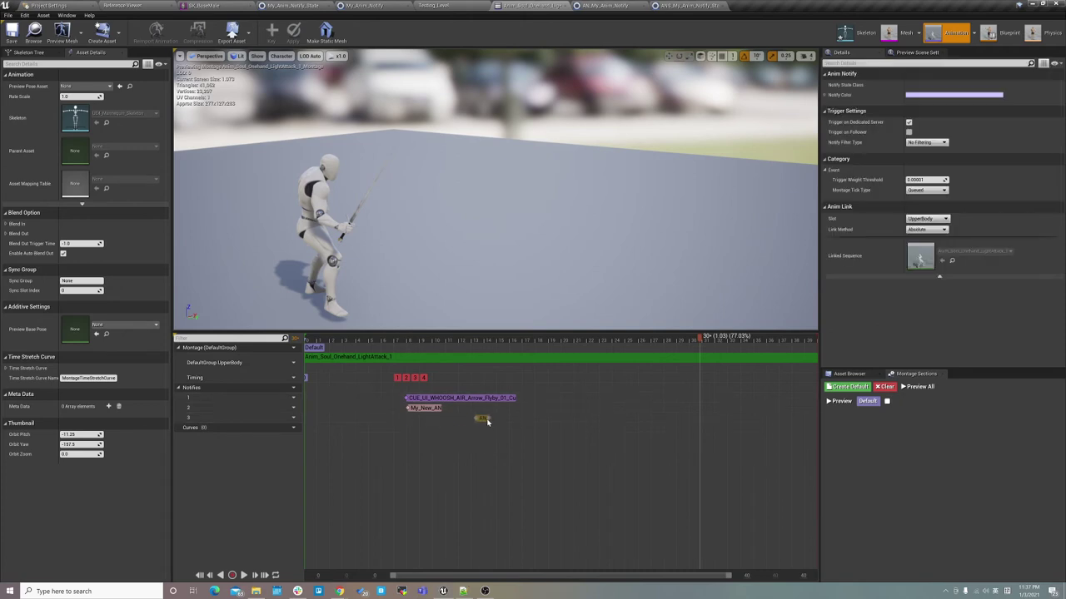
{"action": "left_click_drag", "start_coordinate": [546, 421], "coordinate": [568, 419]}
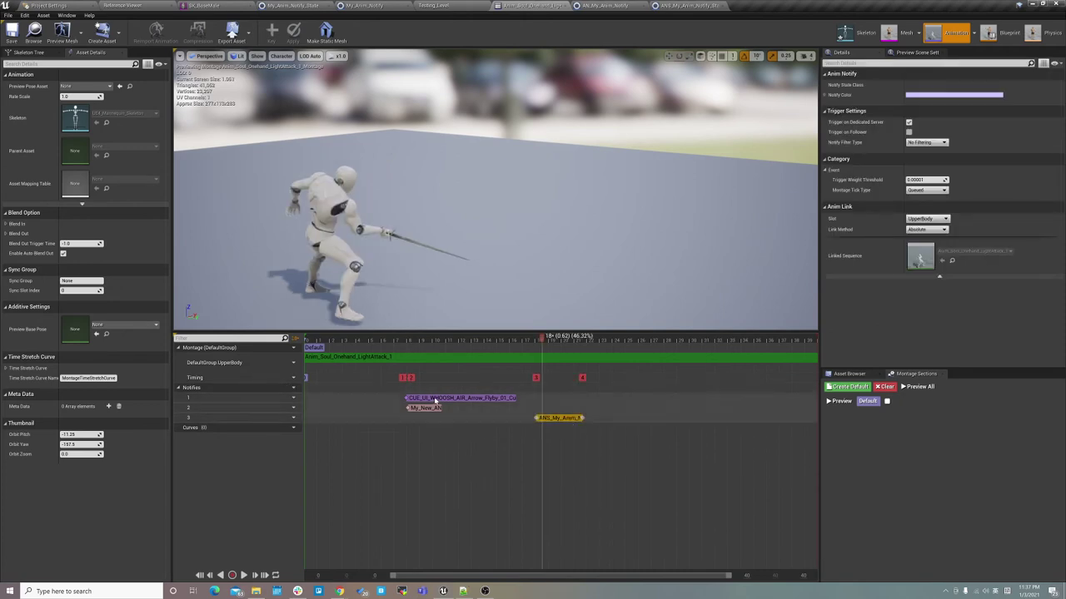
{"action": "left_click_drag", "start_coordinate": [421, 408], "coordinate": [352, 408]}
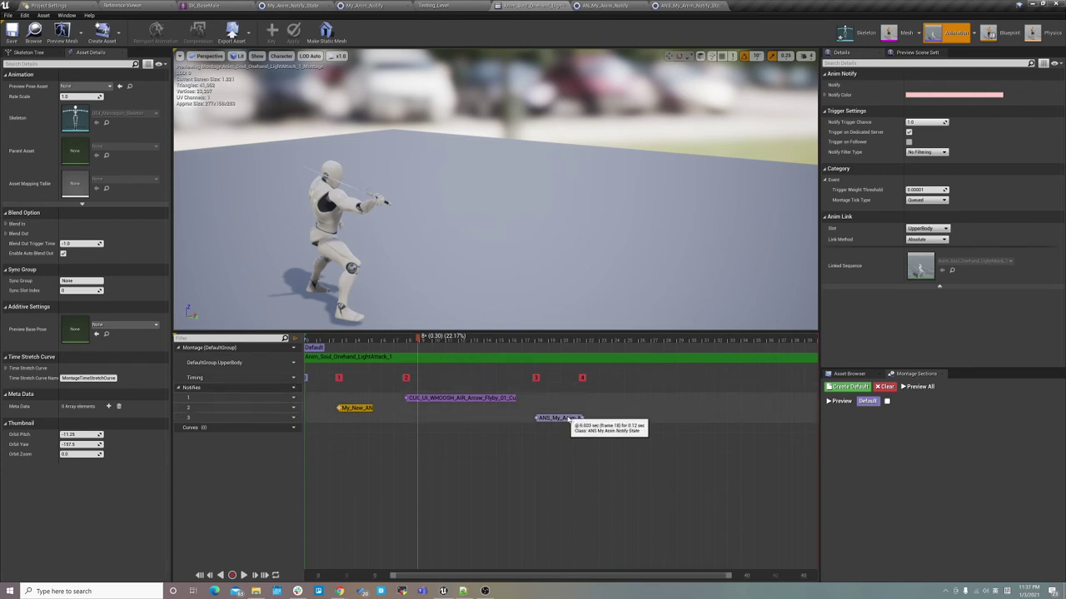
Extend the notify state's end later, check it against frame 19, and return to the ANS graph
{"action": "left_click_drag", "start_coordinate": [583, 418], "coordinate": [630, 418]}
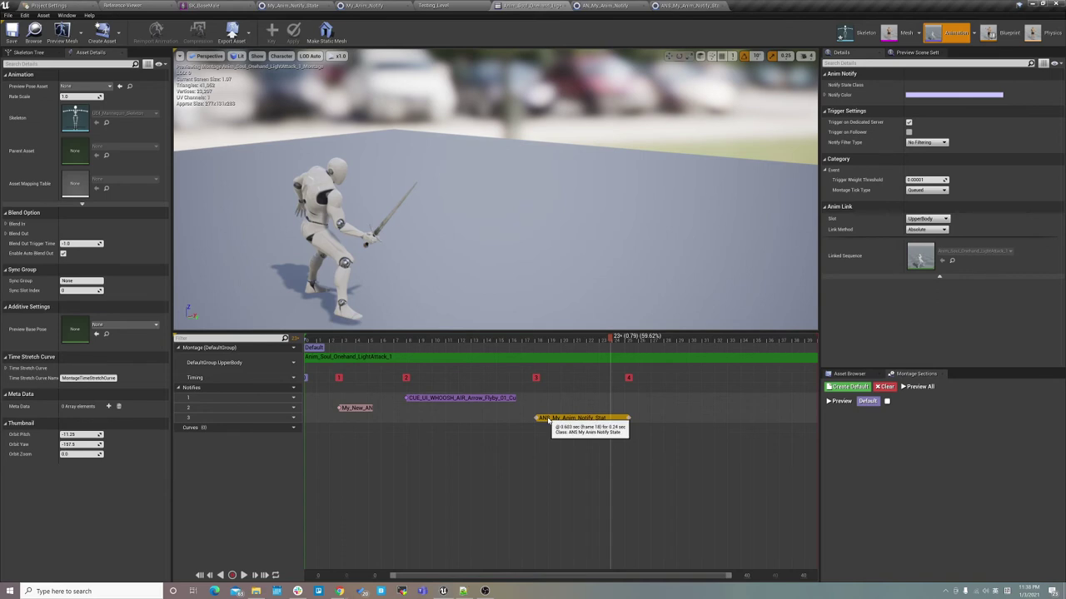
{"action": "left_click", "coordinate": [666, 368]}
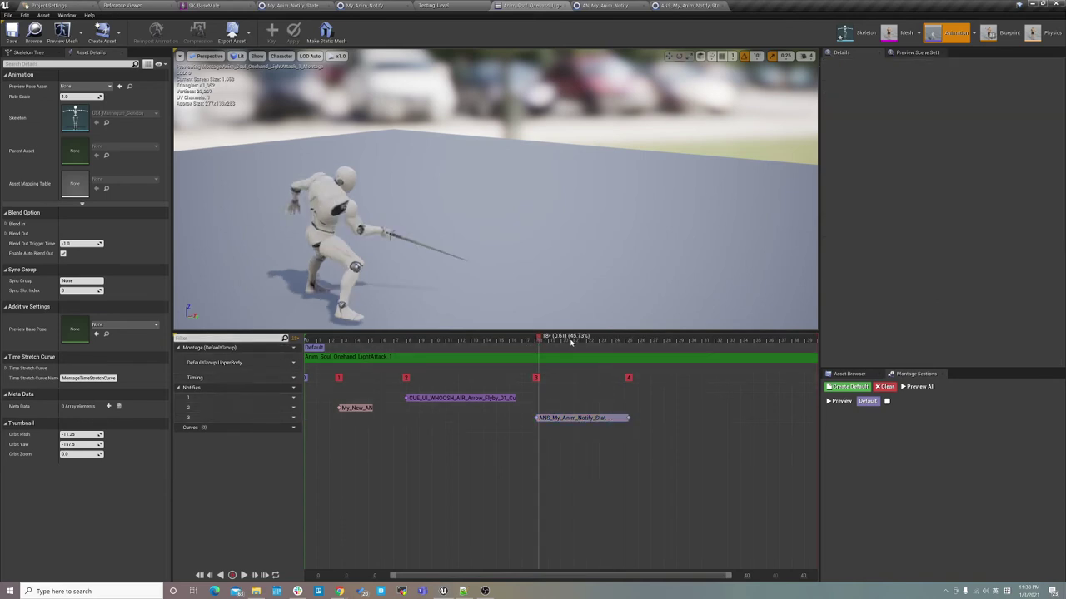
{"action": "left_click_drag", "start_coordinate": [539, 338], "coordinate": [573, 346]}
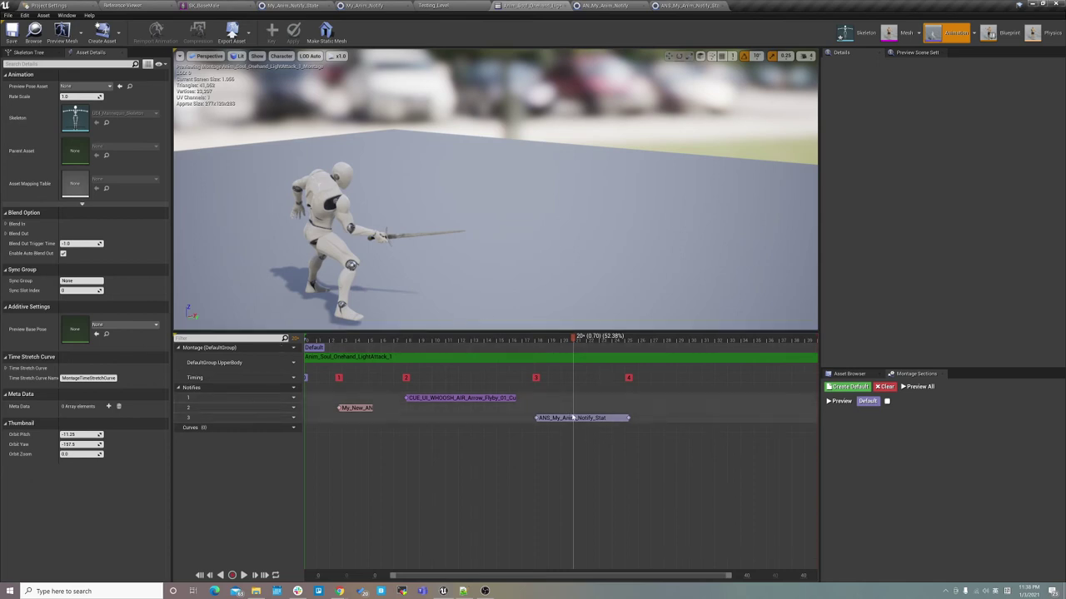
{"action": "left_click", "coordinate": [597, 419]}
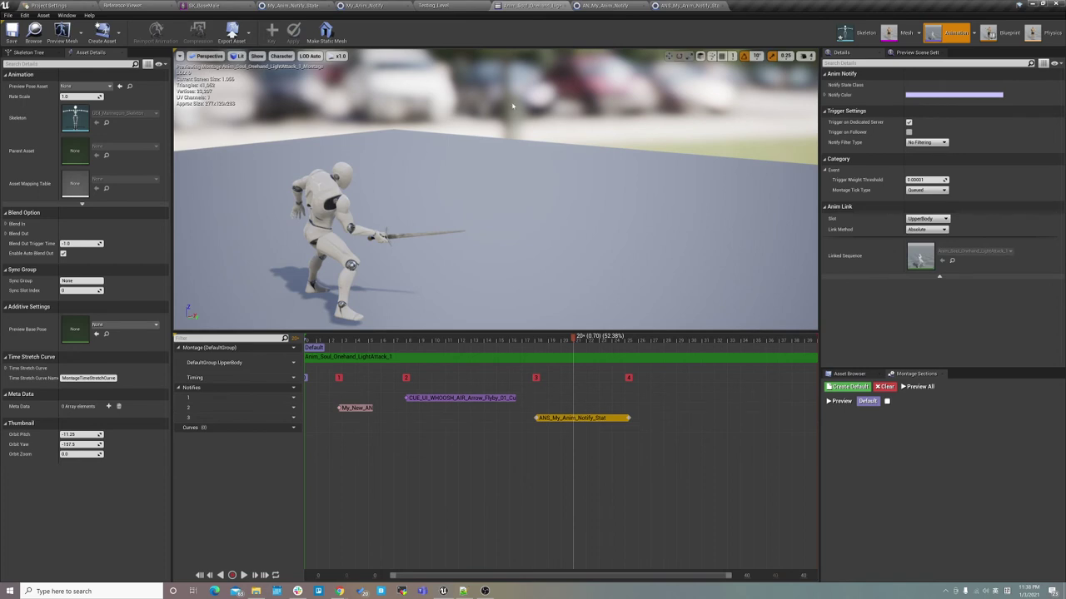
{"action": "left_click", "coordinate": [682, 5]}
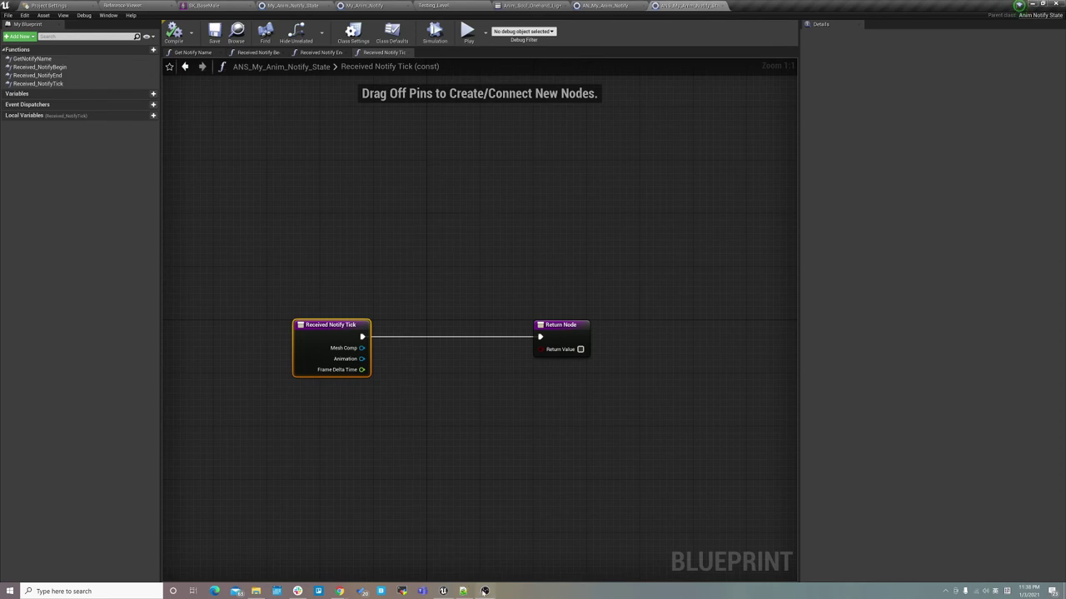
Open the Received Notify Begin graph and spread its entry and Return nodes apart
{"action": "left_click", "coordinate": [485, 591]}
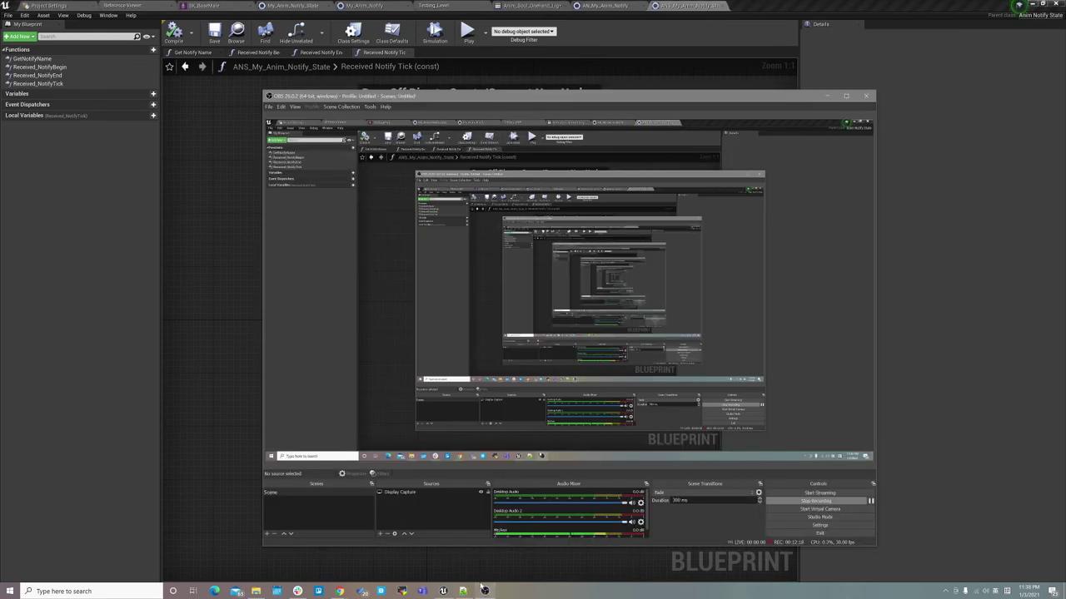
{"action": "left_click", "coordinate": [974, 341]}
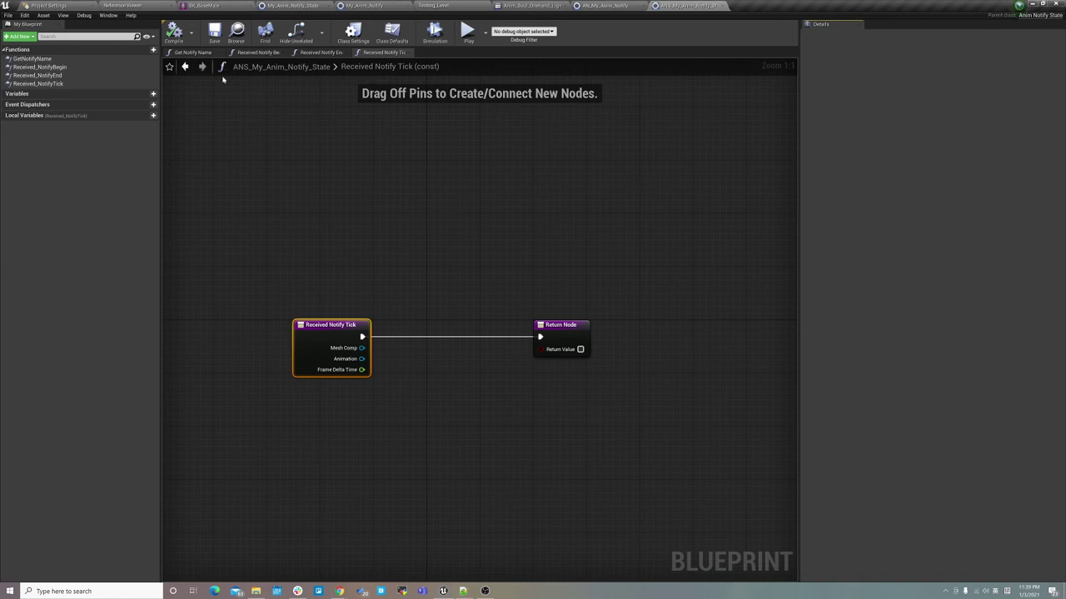
{"action": "double_click", "coordinate": [81, 60]}
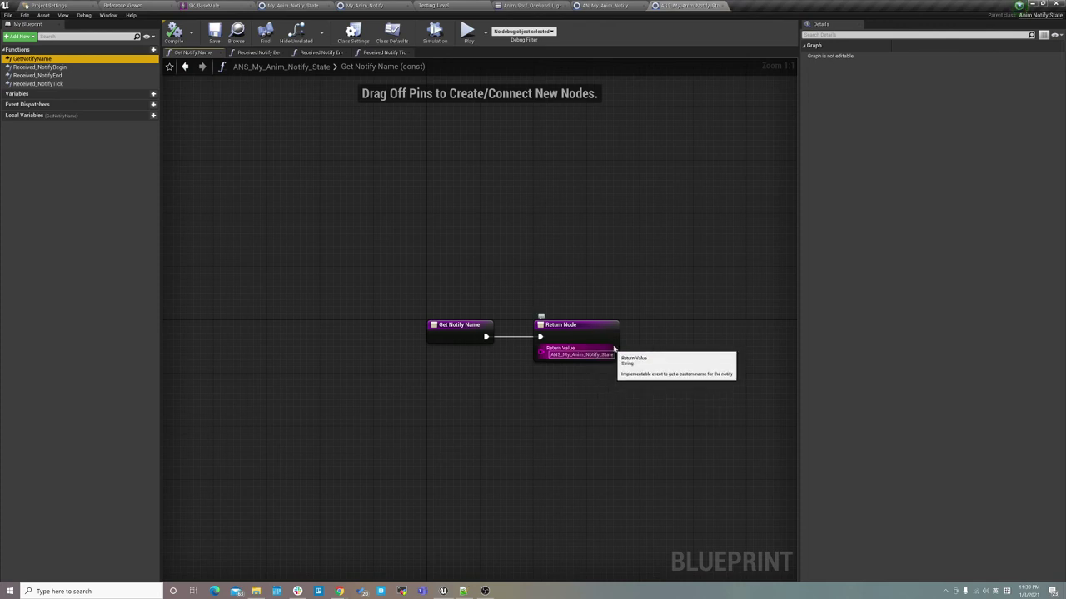
{"action": "double_click", "coordinate": [89, 67]}
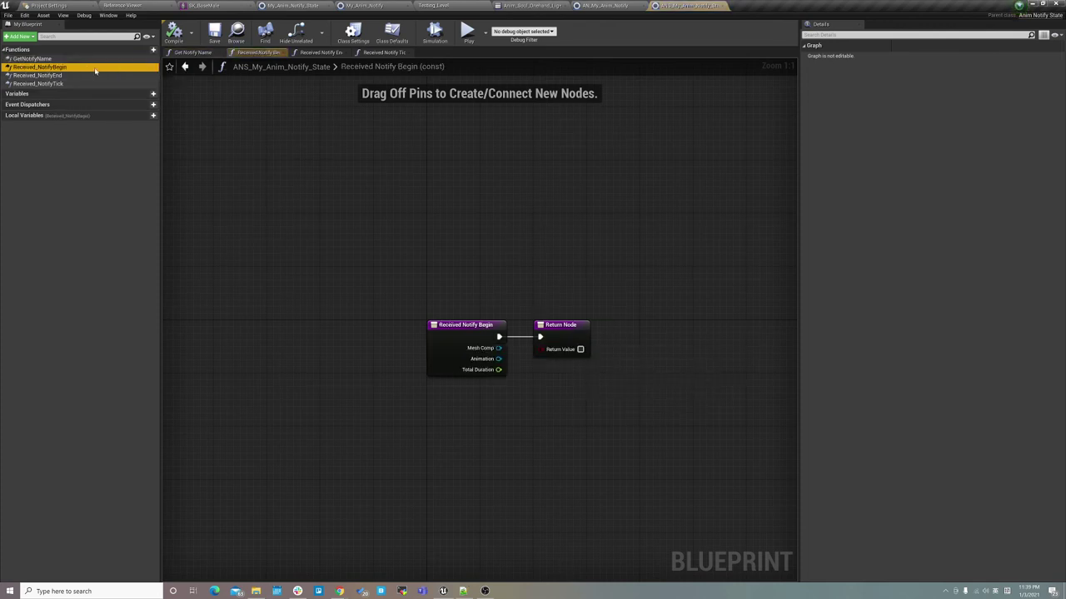
{"action": "mouse_move", "coordinate": [437, 327]}
{"action": "left_mouse_down"}
{"action": "mouse_move", "coordinate": [188, 325]}
{"action": "mouse_move", "coordinate": [258, 333]}
{"action": "left_mouse_up"}
{"action": "left_click", "coordinate": [600, 325]}
{"action": "left_click_drag", "start_coordinate": [601, 325], "coordinate": [627, 319]}
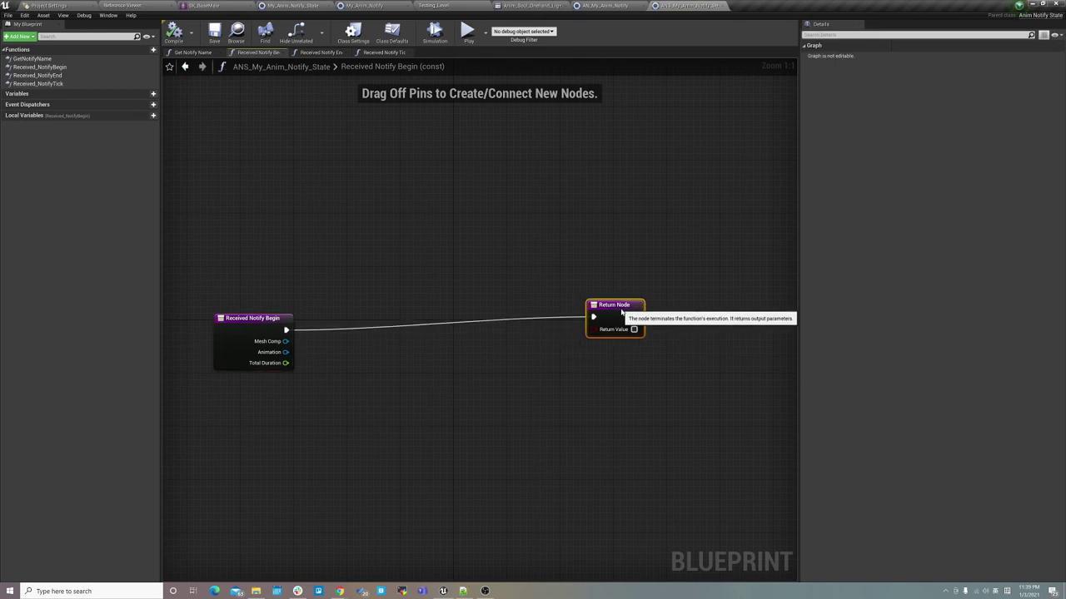
{"action": "left_click", "coordinate": [389, 298]}
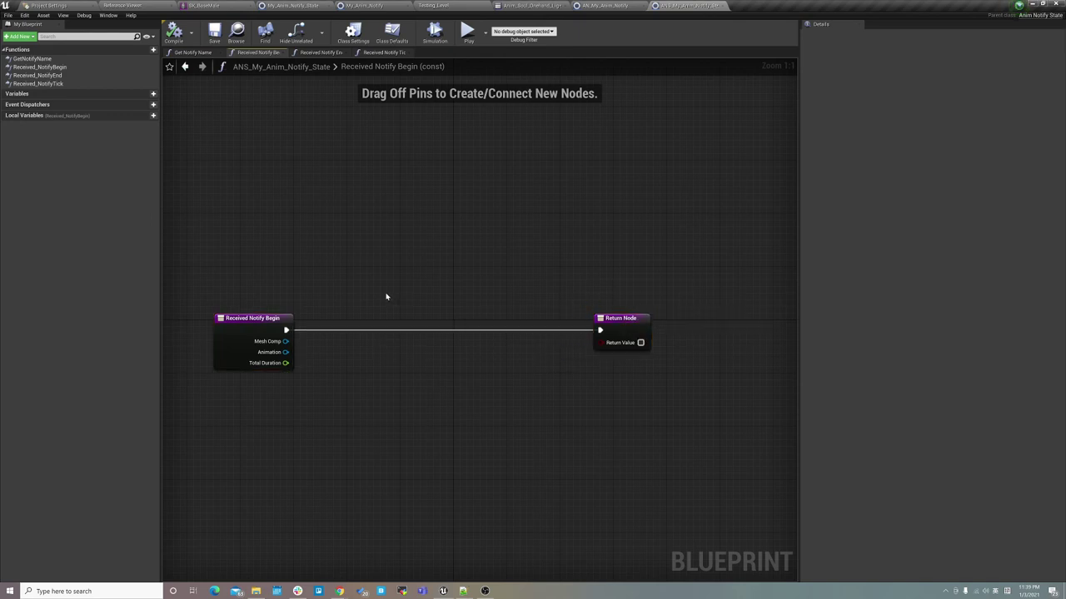
Paste the Get Owner, Get Object Name and two Print String nodes and arrange them
{"action": "key", "text": "ctrl+v"}
{"action": "left_click_drag", "start_coordinate": [601, 325], "coordinate": [621, 318]}
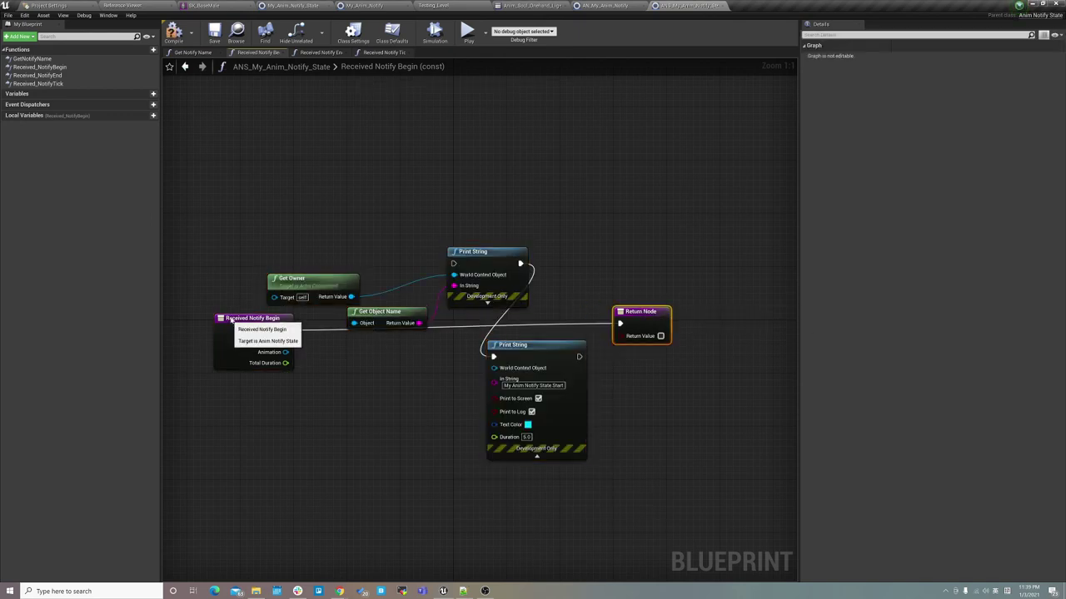
{"action": "left_click_drag", "start_coordinate": [232, 320], "coordinate": [198, 261]}
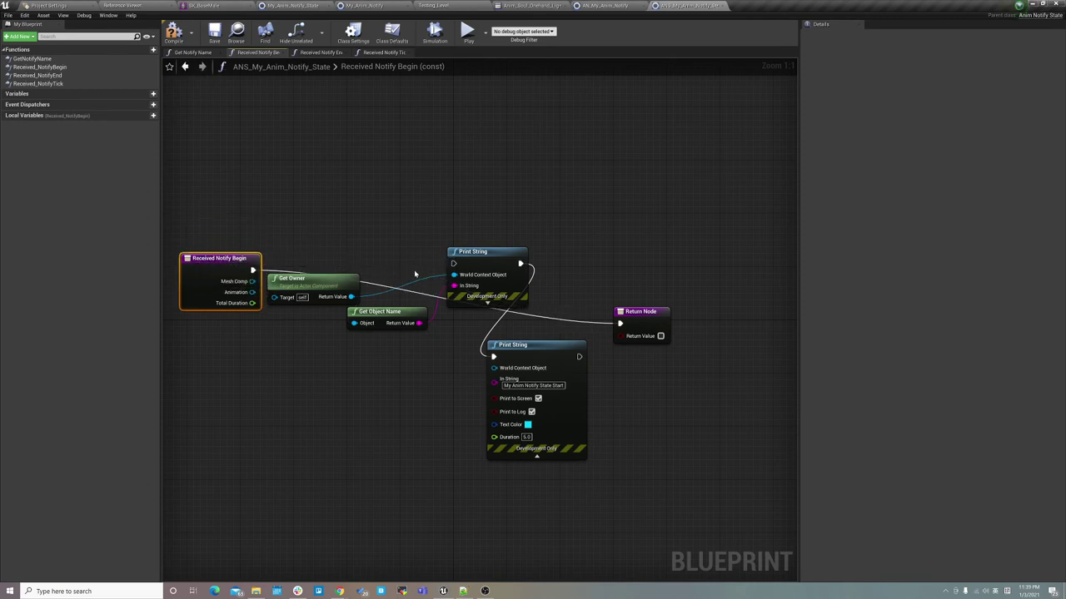
{"action": "left_click_drag", "start_coordinate": [472, 252], "coordinate": [450, 225]}
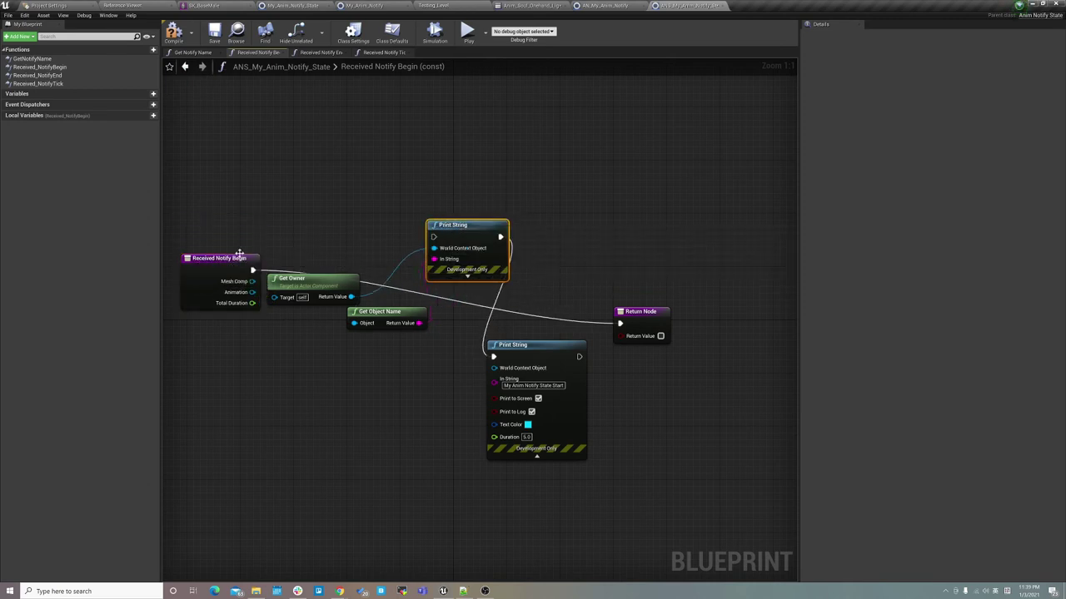
{"action": "mouse_move", "coordinate": [239, 254]}
{"action": "left_mouse_down"}
{"action": "mouse_move", "coordinate": [266, 207]}
{"action": "mouse_move", "coordinate": [434, 237]}
{"action": "left_mouse_up"}
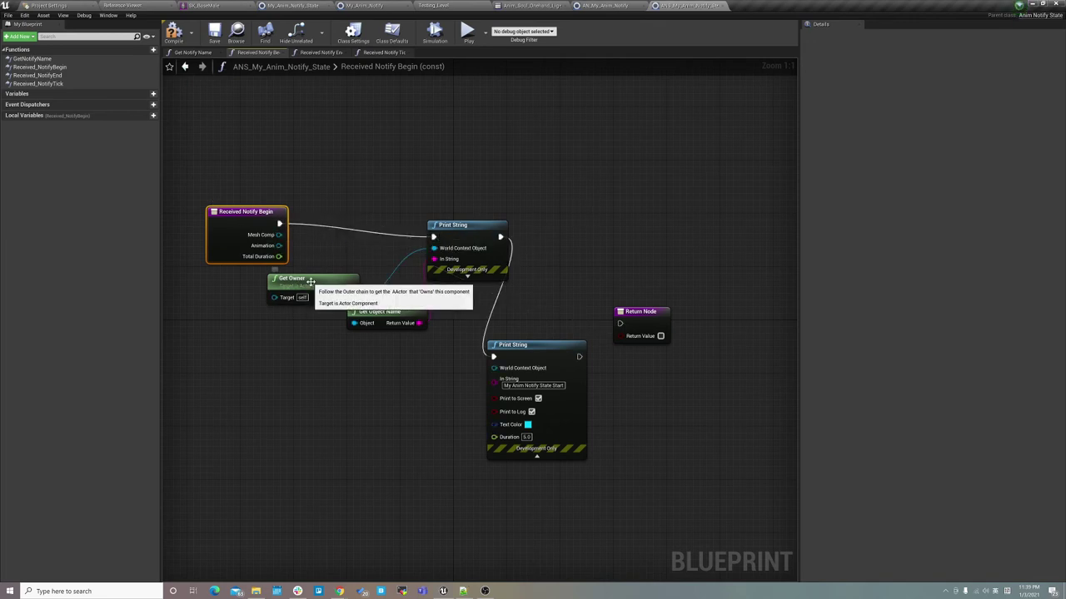
{"action": "left_click_drag", "start_coordinate": [304, 280], "coordinate": [331, 267]}
{"action": "mouse_move", "coordinate": [274, 232]}
{"action": "left_mouse_down"}
{"action": "mouse_move", "coordinate": [280, 239]}
{"action": "mouse_move", "coordinate": [247, 241]}
{"action": "mouse_move", "coordinate": [301, 283]}
{"action": "left_mouse_up"}
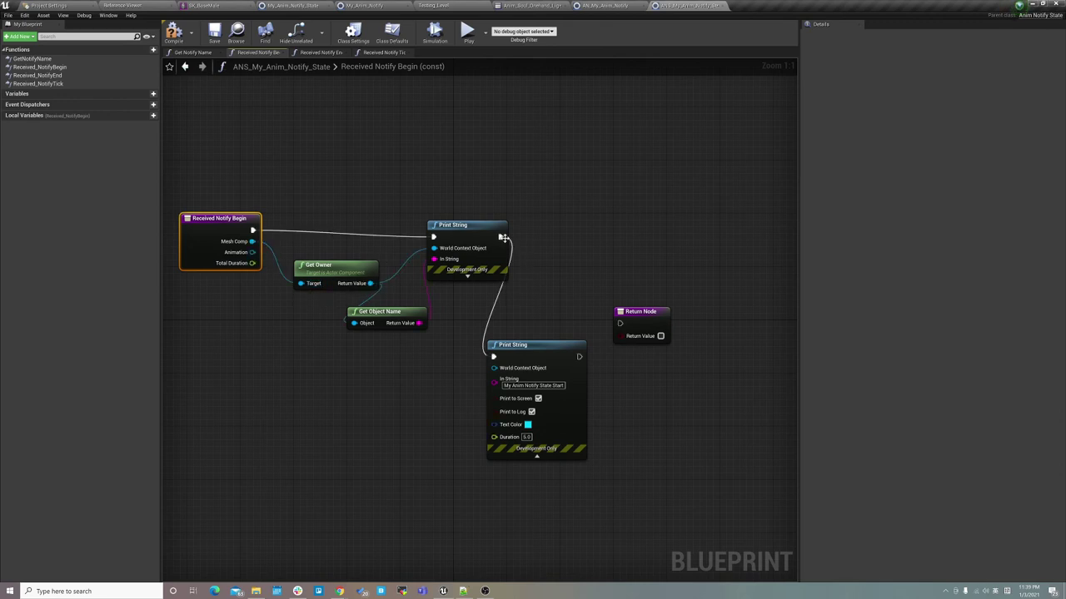
{"action": "mouse_move", "coordinate": [502, 238]}
{"action": "left_mouse_down"}
{"action": "mouse_move", "coordinate": [620, 323]}
{"action": "mouse_move", "coordinate": [652, 226]}
{"action": "left_mouse_up"}
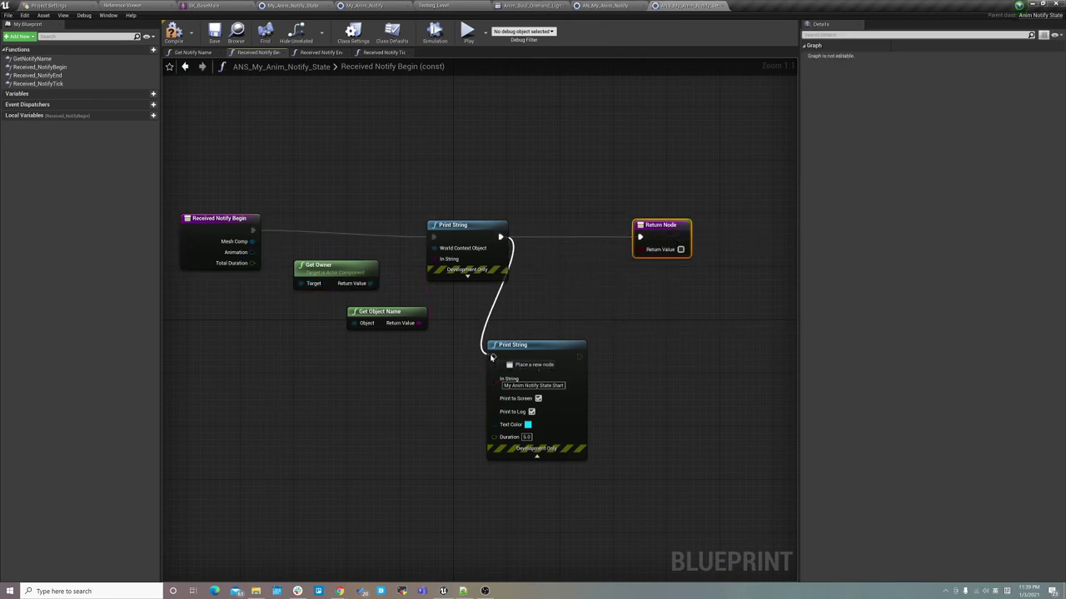
Chain both Print String nodes in sequence into the Return Node
{"action": "left_click_drag", "start_coordinate": [500, 237], "coordinate": [493, 356]}
{"action": "right_click", "coordinate": [569, 383]}
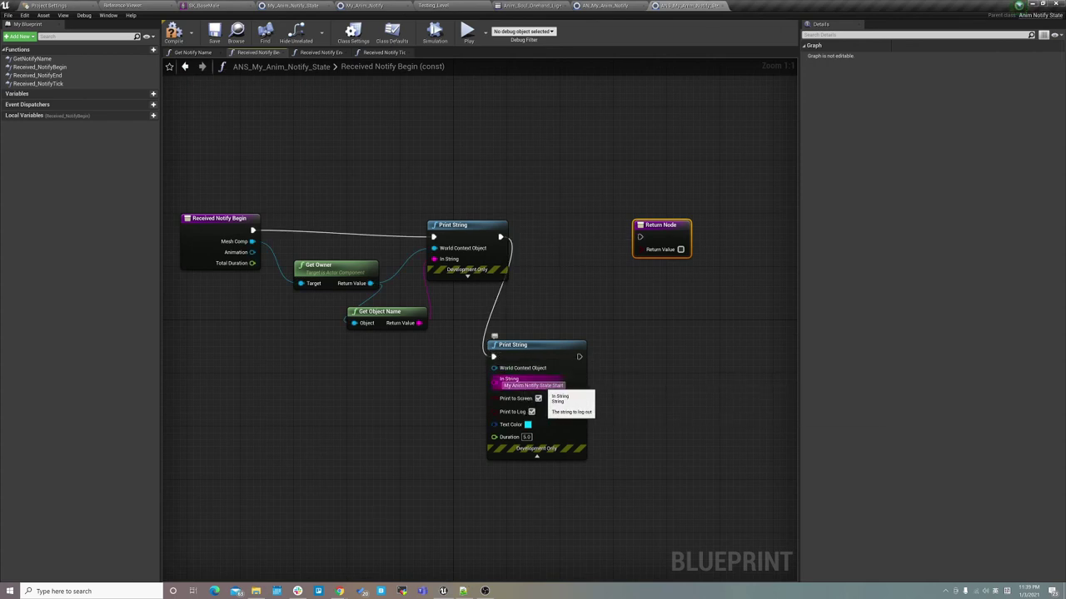
{"action": "left_click", "coordinate": [556, 402]}
{"action": "left_click_drag", "start_coordinate": [580, 358], "coordinate": [639, 237]}
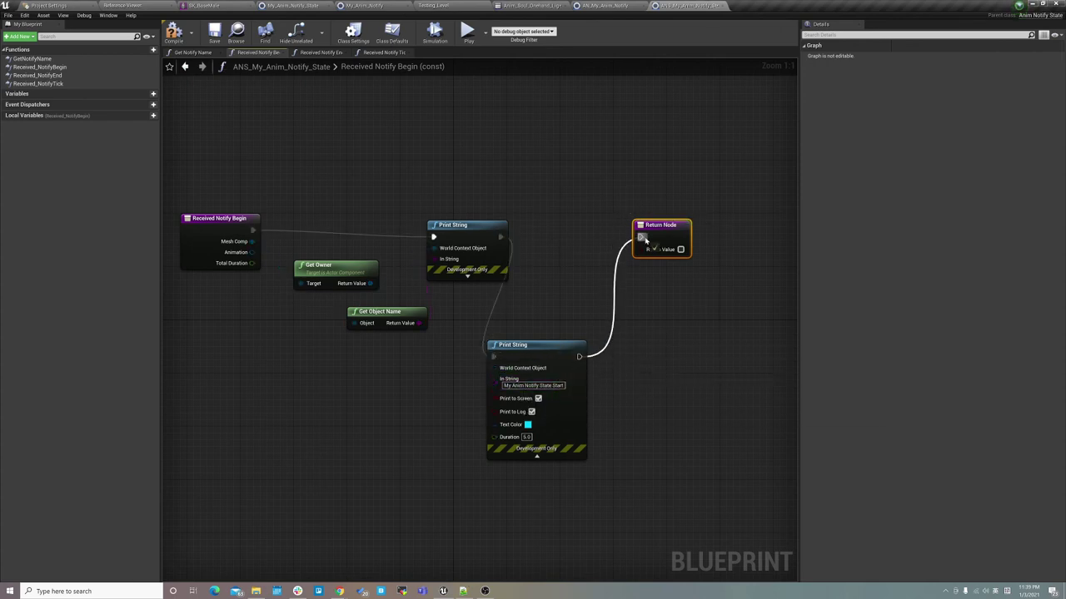
{"action": "left_click_drag", "start_coordinate": [551, 344], "coordinate": [577, 279]}
Select the owner-name and print nodes, then open Received Notify End and shift its entry node left
{"action": "left_click_drag", "start_coordinate": [280, 107], "coordinate": [572, 433]}
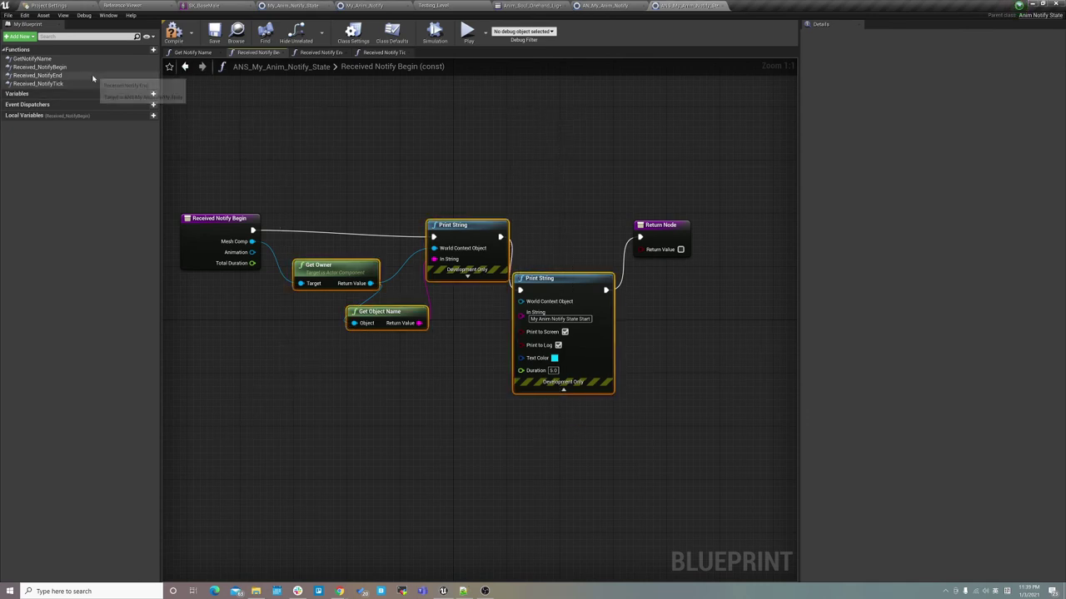
{"action": "double_click", "coordinate": [37, 75]}
{"action": "left_click", "coordinate": [470, 329]}
{"action": "left_click_drag", "start_coordinate": [470, 329], "coordinate": [305, 316]}
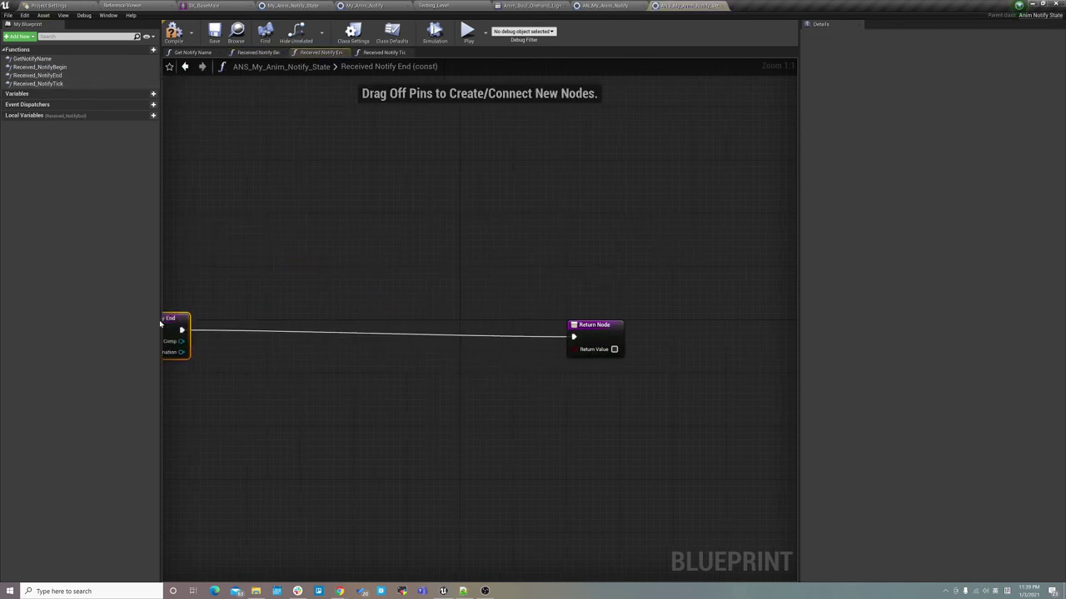
{"action": "left_click", "coordinate": [508, 301]}
Paste the print nodes, wire End through them to Return, link Mesh Comp, and print 'My Anim Notify State End'
{"action": "key", "text": "ctrl+v"}
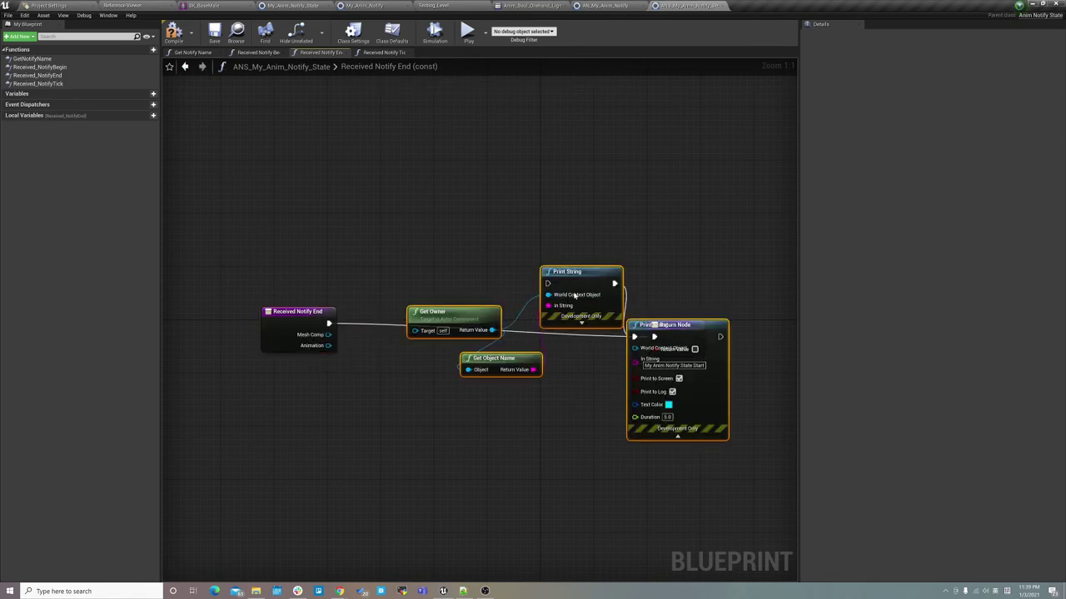
{"action": "left_click_drag", "start_coordinate": [573, 296], "coordinate": [458, 363]}
{"action": "left_click_drag", "start_coordinate": [328, 324], "coordinate": [434, 350]}
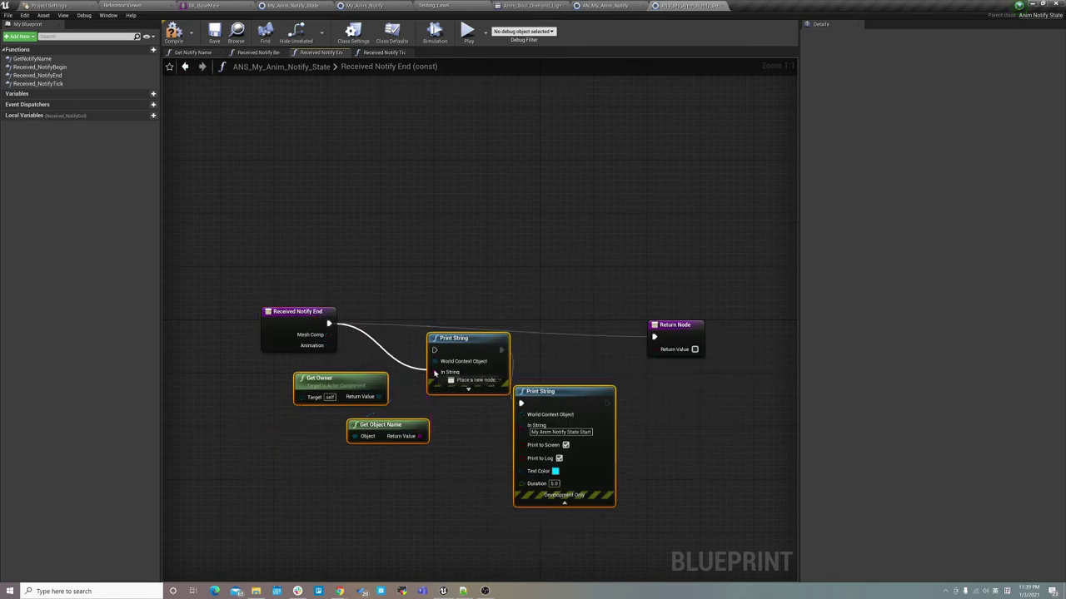
{"action": "left_click_drag", "start_coordinate": [328, 334], "coordinate": [301, 397]}
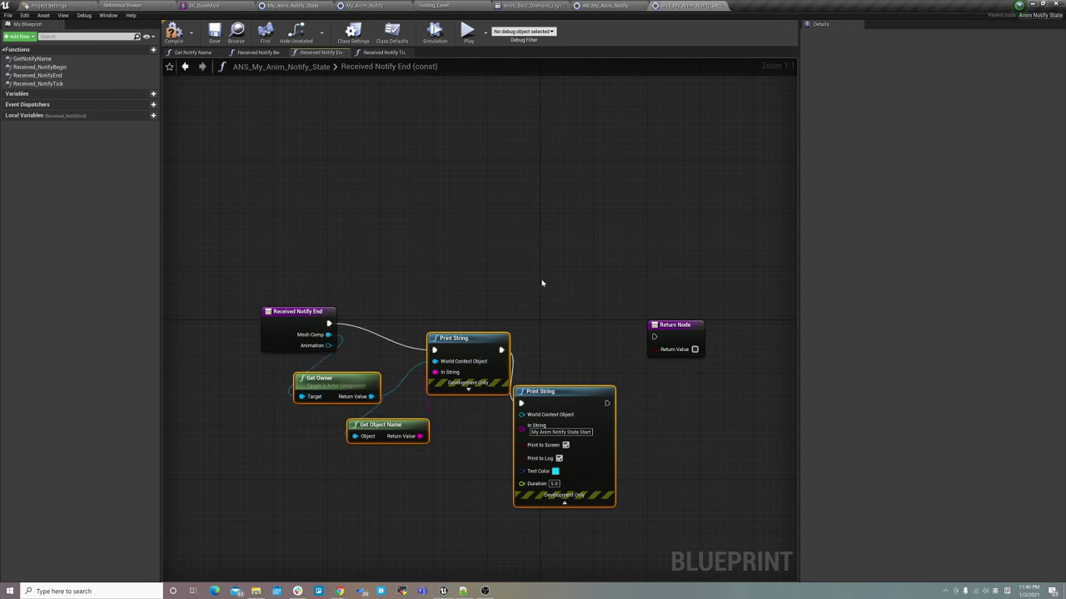
{"action": "right_click_drag", "start_coordinate": [541, 284], "coordinate": [494, 236]}
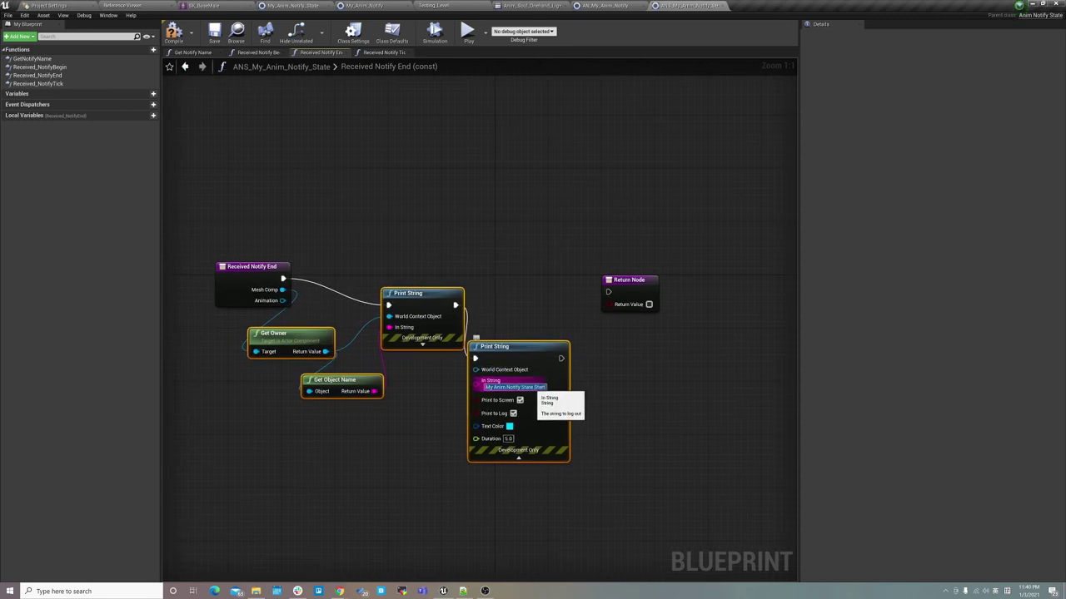
{"action": "double_click", "coordinate": [537, 387]}
{"action": "type", "text": "En"}
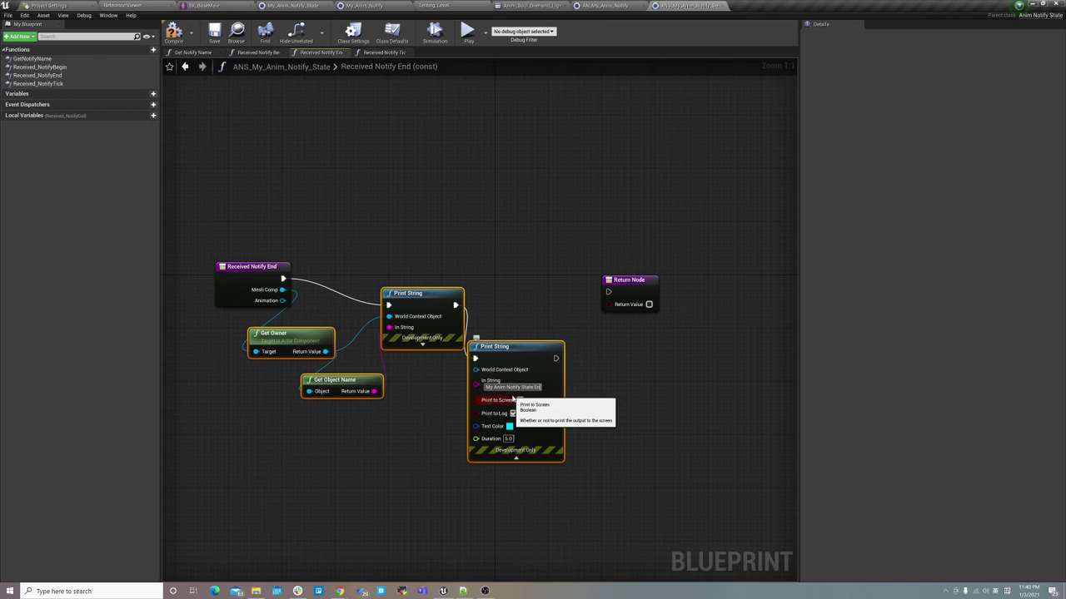
{"action": "type", "text": "d"}
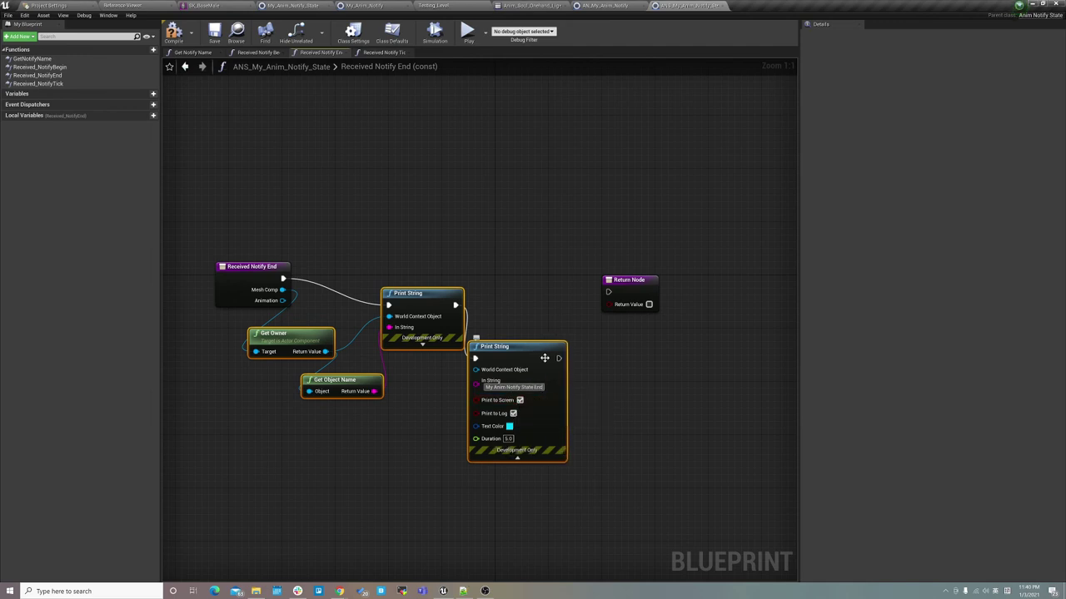
{"action": "left_click_drag", "start_coordinate": [559, 358], "coordinate": [606, 293]}
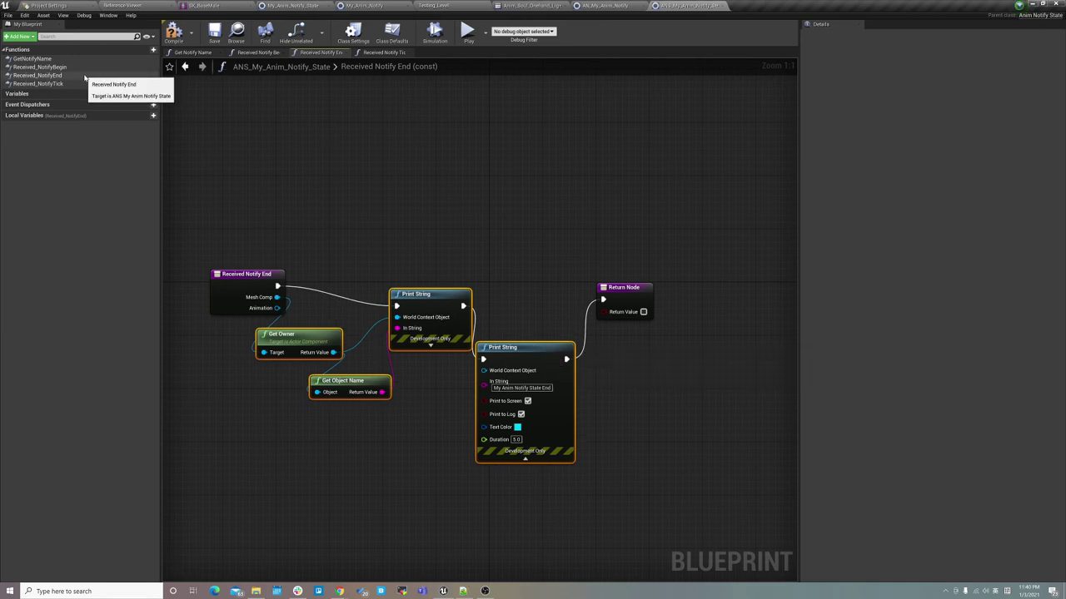
Paste the print nodes into the Received Notify Tick graph and lay them out
{"action": "double_click", "coordinate": [85, 83]}
{"action": "left_click", "coordinate": [411, 399]}
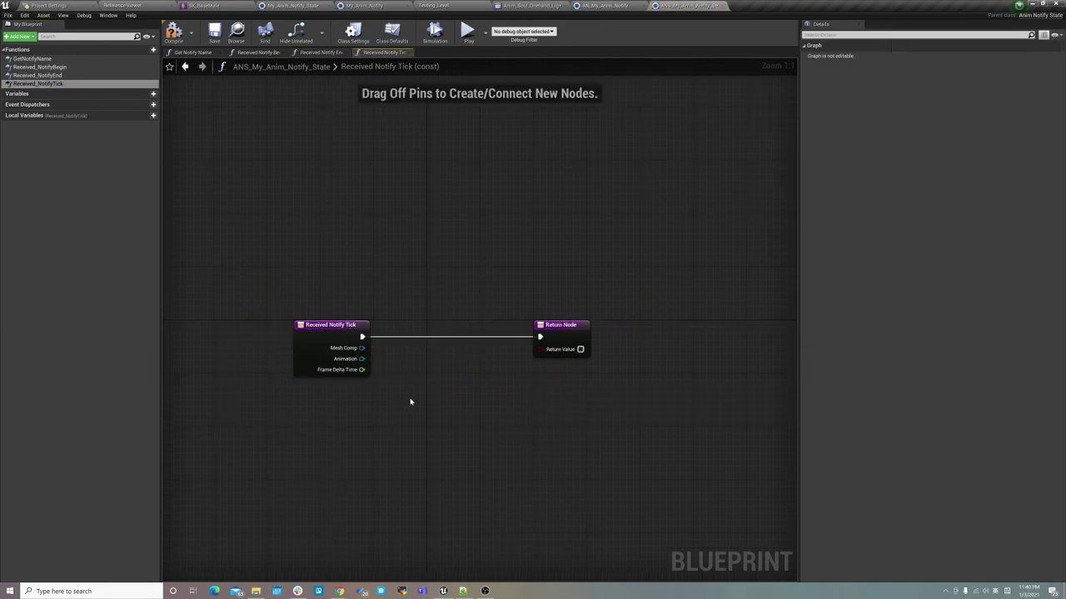
{"action": "key", "text": "ctrl+v"}
{"action": "left_click_drag", "start_coordinate": [565, 374], "coordinate": [472, 387]}
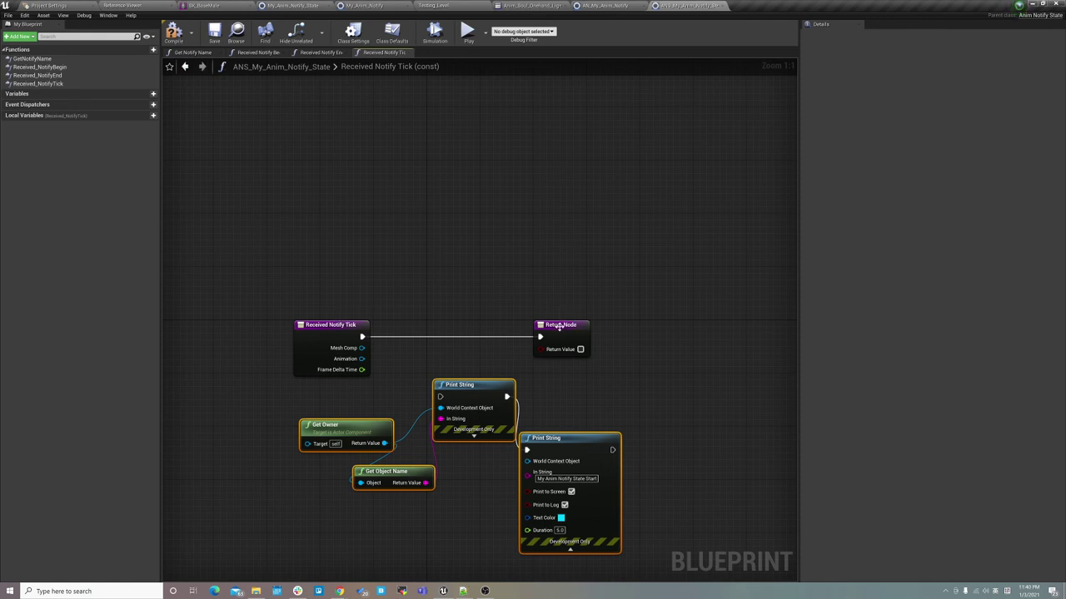
{"action": "left_click_drag", "start_coordinate": [558, 326], "coordinate": [645, 326]}
{"action": "left_click_drag", "start_coordinate": [455, 382], "coordinate": [468, 375]}
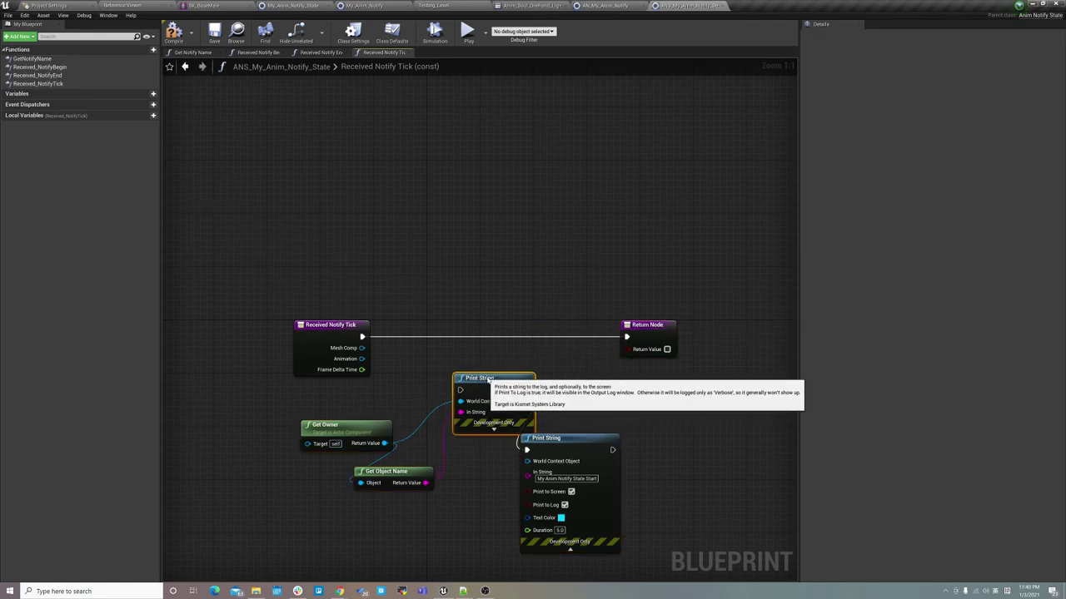
{"action": "left_click_drag", "start_coordinate": [569, 444], "coordinate": [595, 443]}
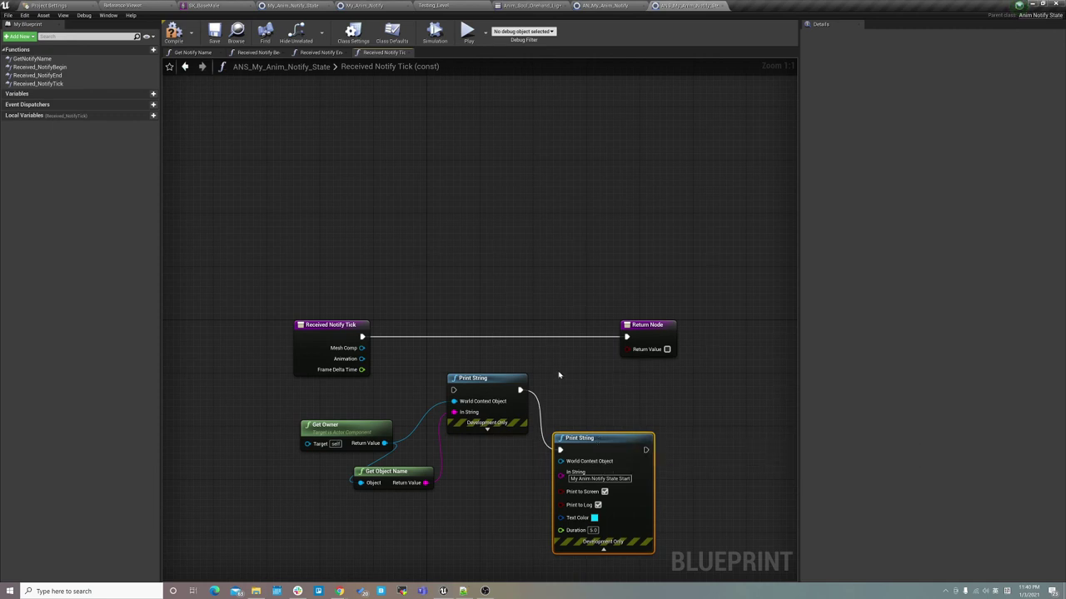
{"action": "right_click_drag", "start_coordinate": [558, 374], "coordinate": [547, 310]}
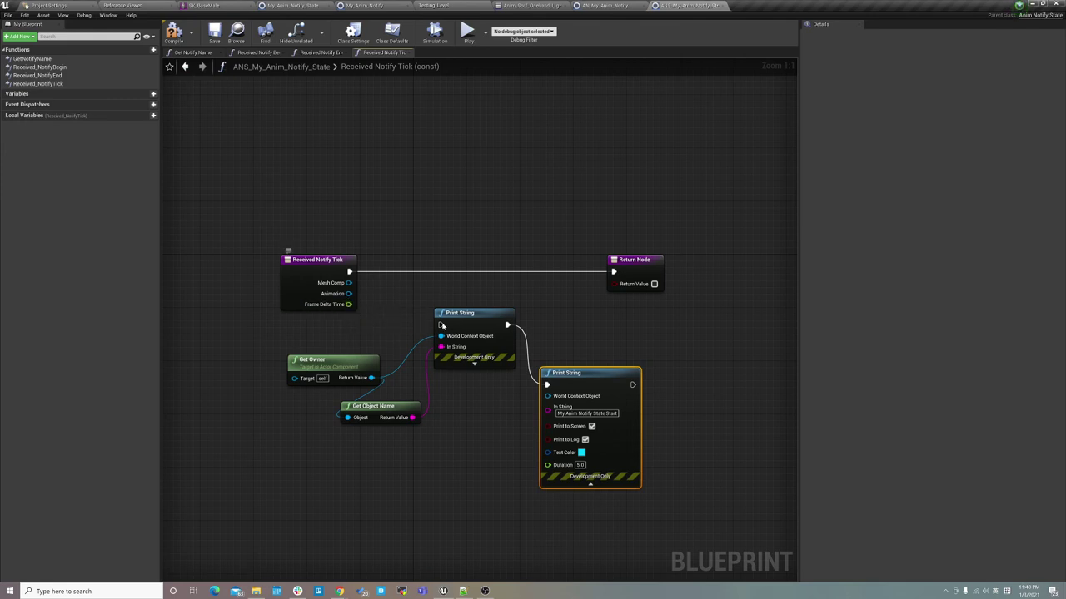
Delete the owner-name nodes and wire Tick → Print String (Frame Delta Time) → Return Node
{"action": "left_click_drag", "start_coordinate": [376, 326], "coordinate": [466, 487]}
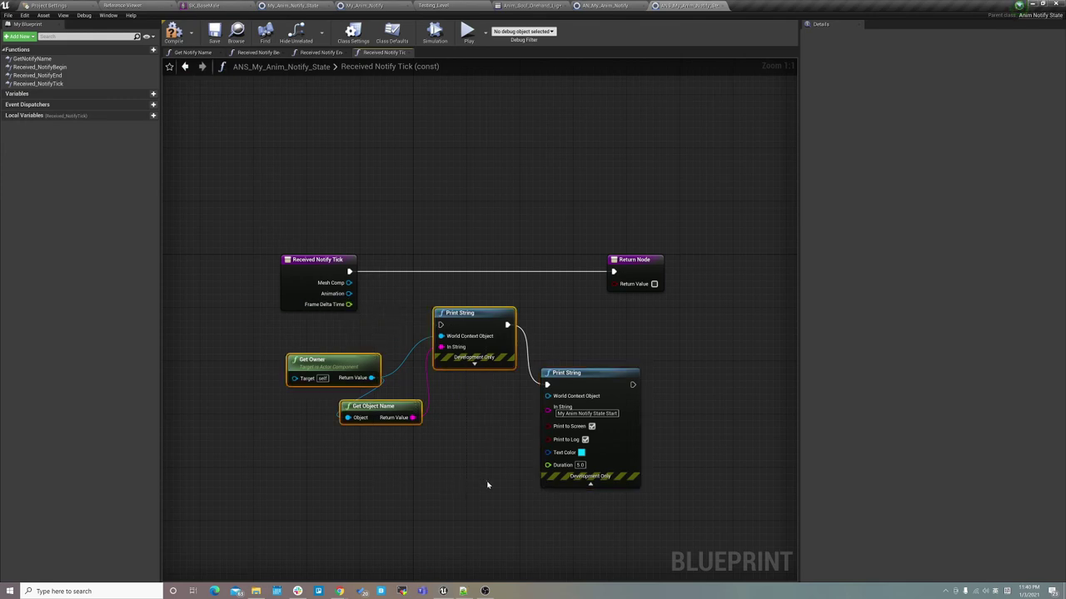
{"action": "key", "text": "Delete"}
{"action": "left_click_drag", "start_coordinate": [596, 381], "coordinate": [509, 293]}
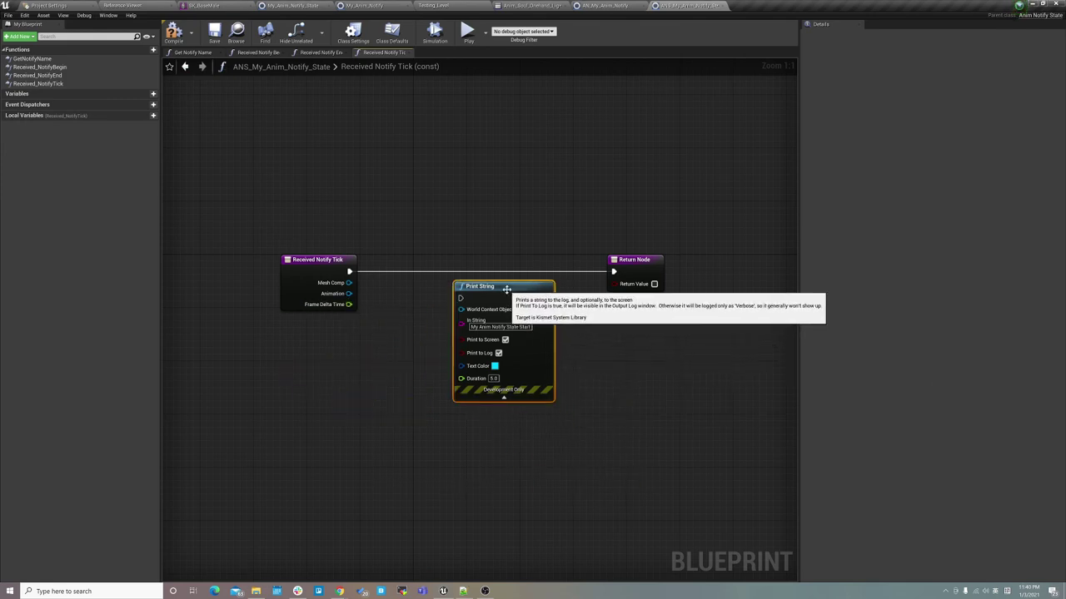
{"action": "left_click_drag", "start_coordinate": [348, 303], "coordinate": [466, 324]}
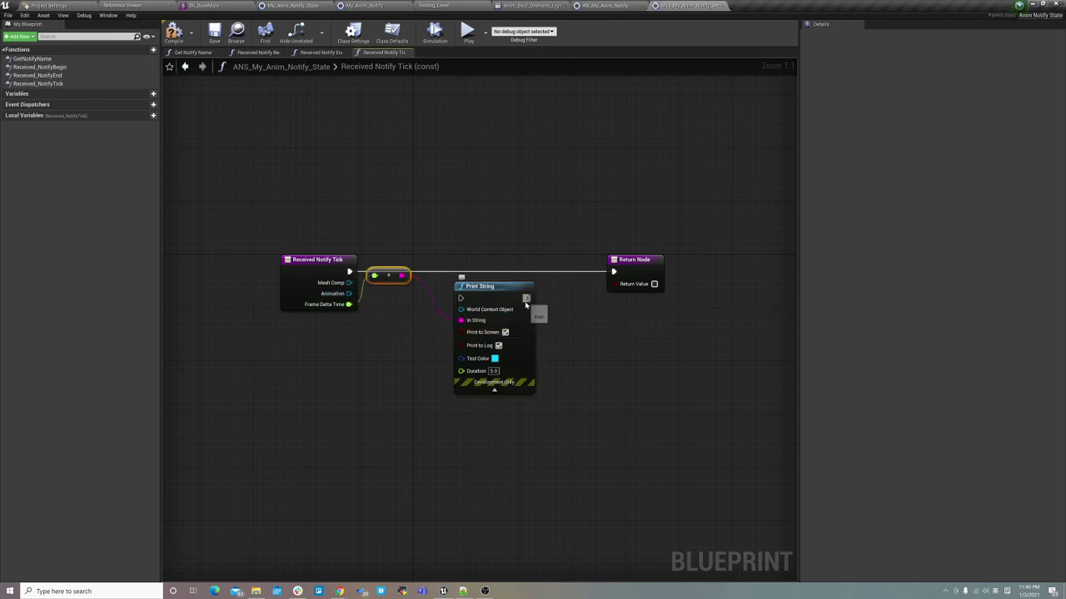
{"action": "mouse_move", "coordinate": [527, 297]}
{"action": "left_mouse_down"}
{"action": "mouse_move", "coordinate": [622, 284]}
{"action": "mouse_move", "coordinate": [614, 272]}
{"action": "left_mouse_up"}
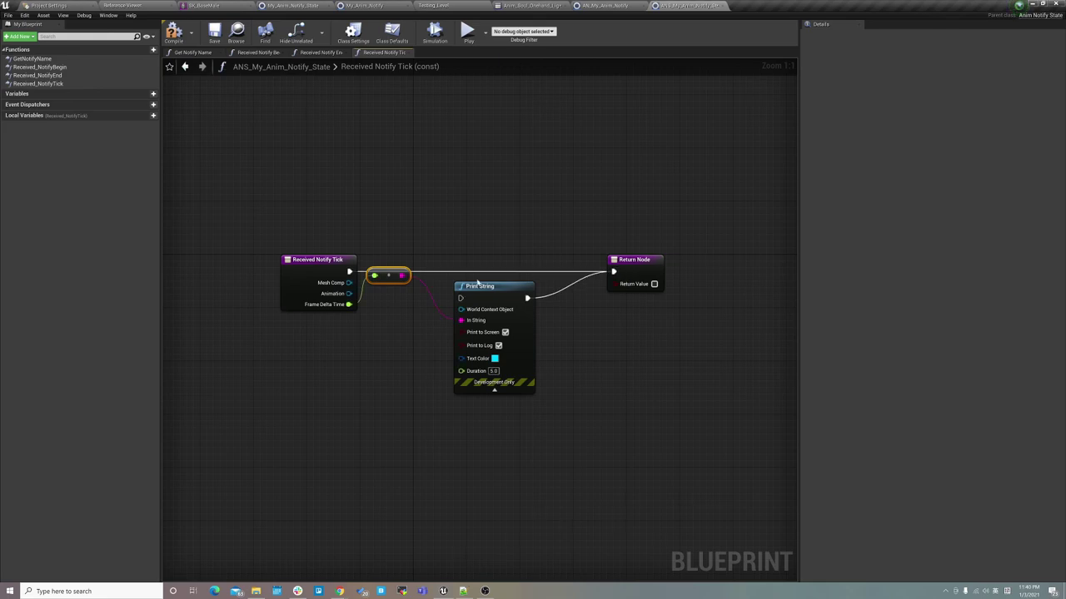
{"action": "left_click_drag", "start_coordinate": [397, 273], "coordinate": [396, 321]}
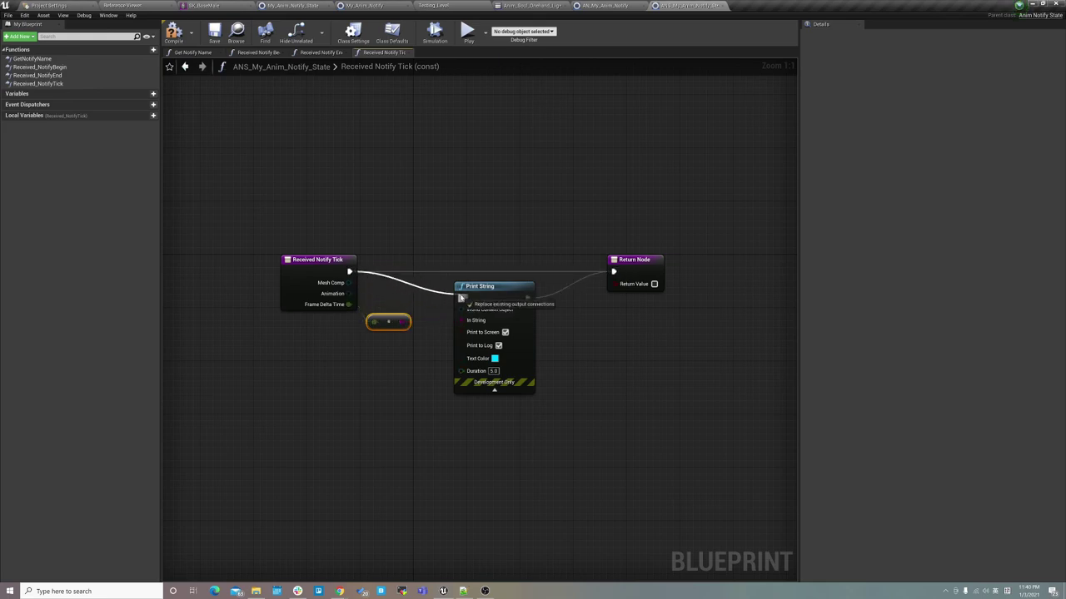
{"action": "mouse_move", "coordinate": [350, 271]}
{"action": "left_mouse_down"}
{"action": "mouse_move", "coordinate": [460, 297]}
{"action": "mouse_move", "coordinate": [480, 261]}
{"action": "left_mouse_up"}
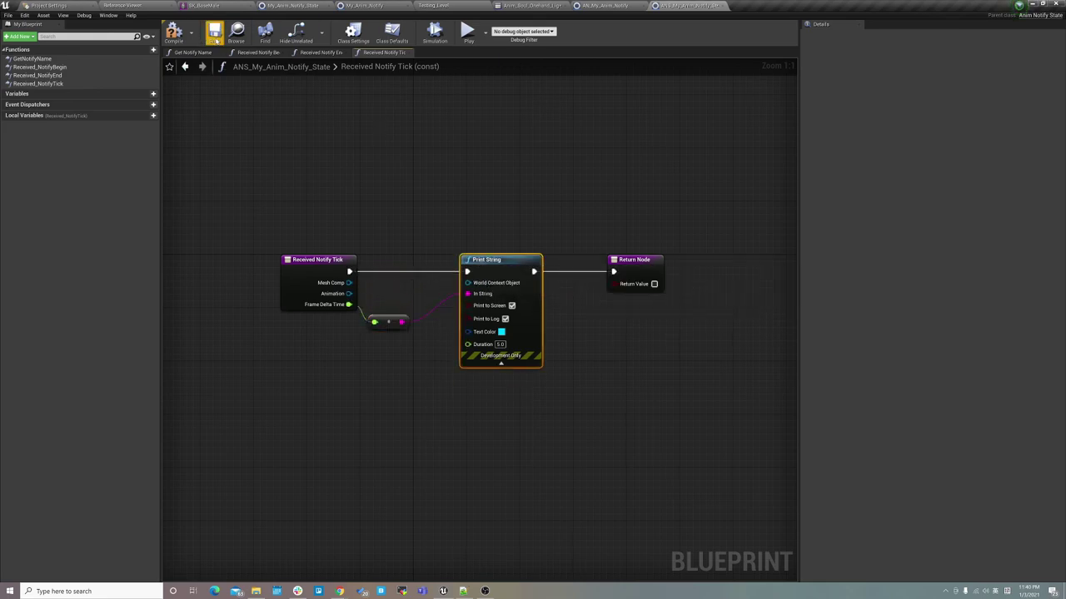
Compile the notify state blueprint and play the light attack montage preview
{"action": "left_click", "coordinate": [174, 34]}
{"action": "left_click", "coordinate": [530, 6]}
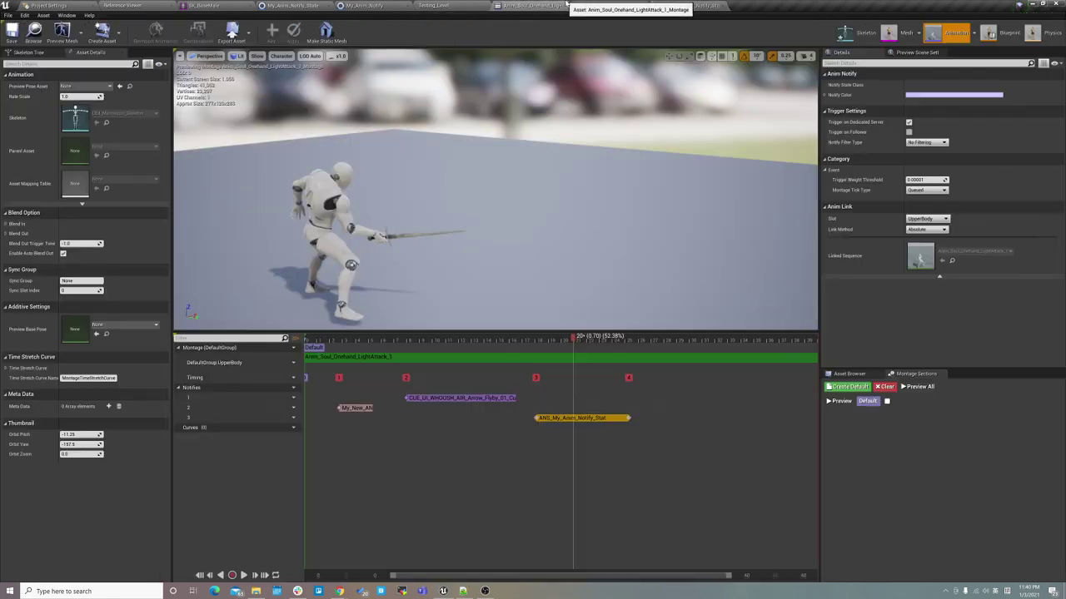
{"action": "key", "text": "space"}
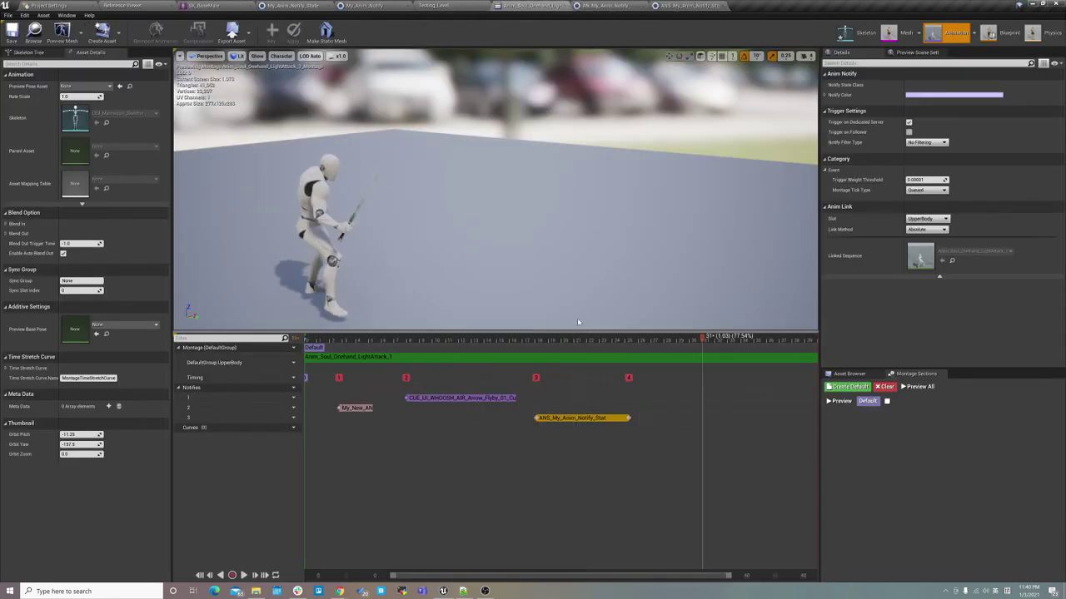
Cycle through the project settings, AN, ANS and montage tabs, ending in the Testing_Level editor
{"action": "left_click", "coordinate": [59, 5]}
{"action": "left_click", "coordinate": [609, 5]}
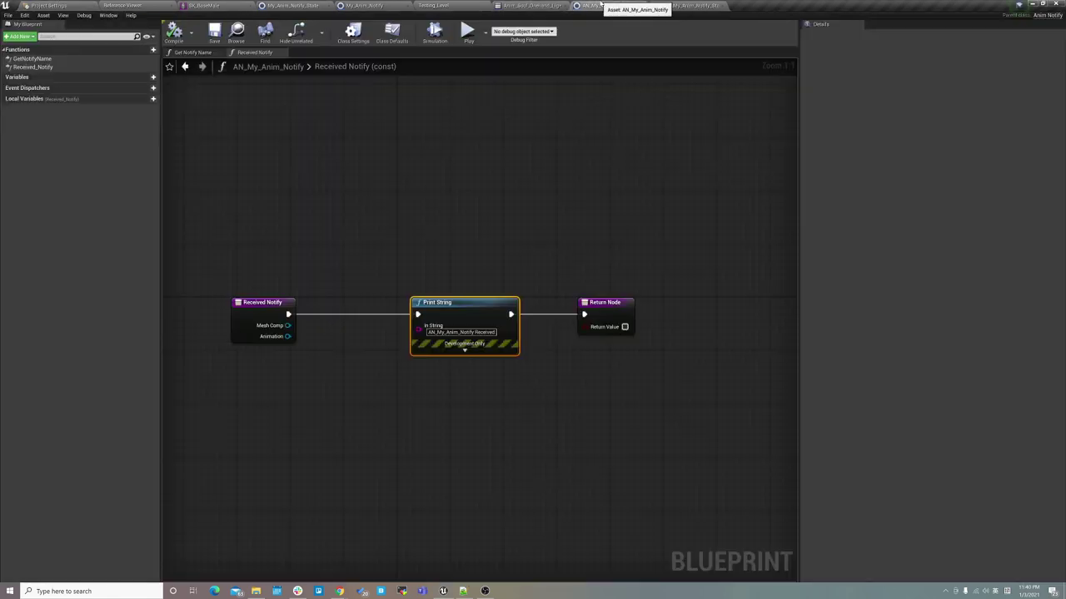
{"action": "left_click", "coordinate": [682, 4]}
{"action": "left_click", "coordinate": [533, 5]}
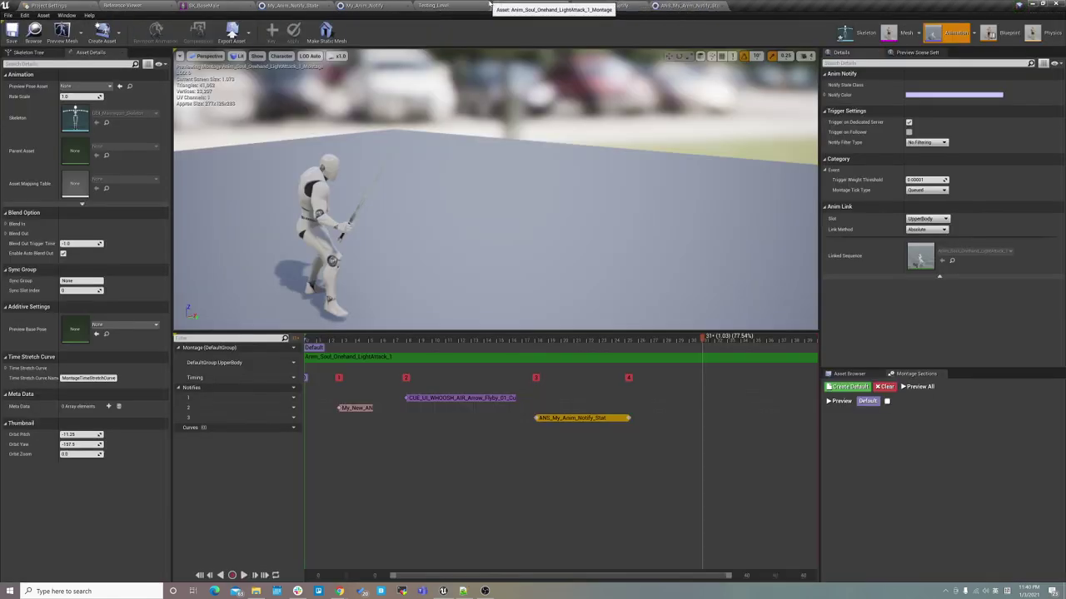
{"action": "left_click", "coordinate": [432, 4]}
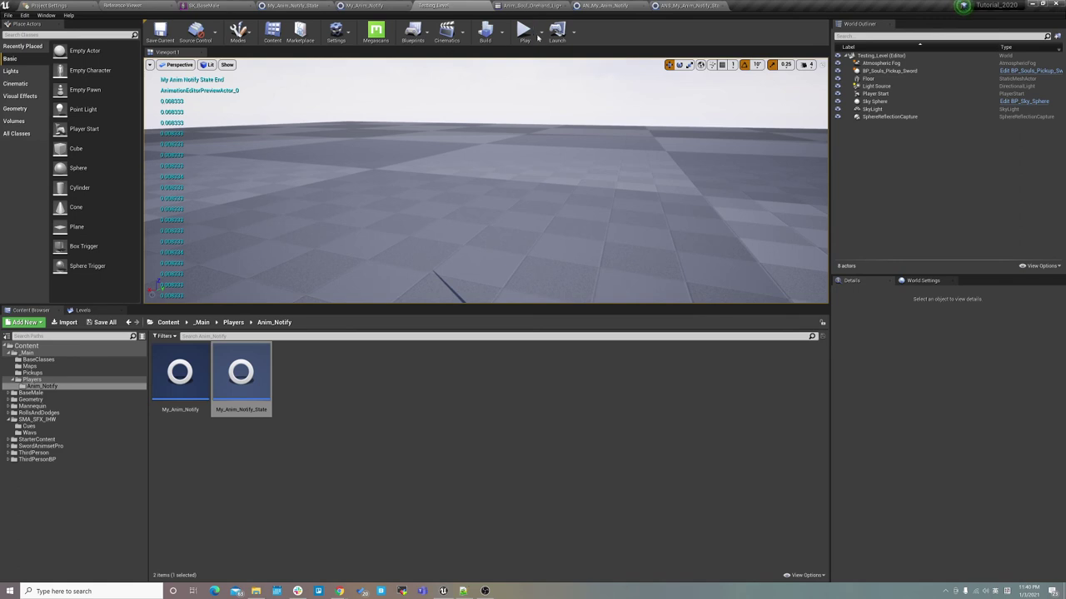
{"action": "left_click", "coordinate": [526, 35]}
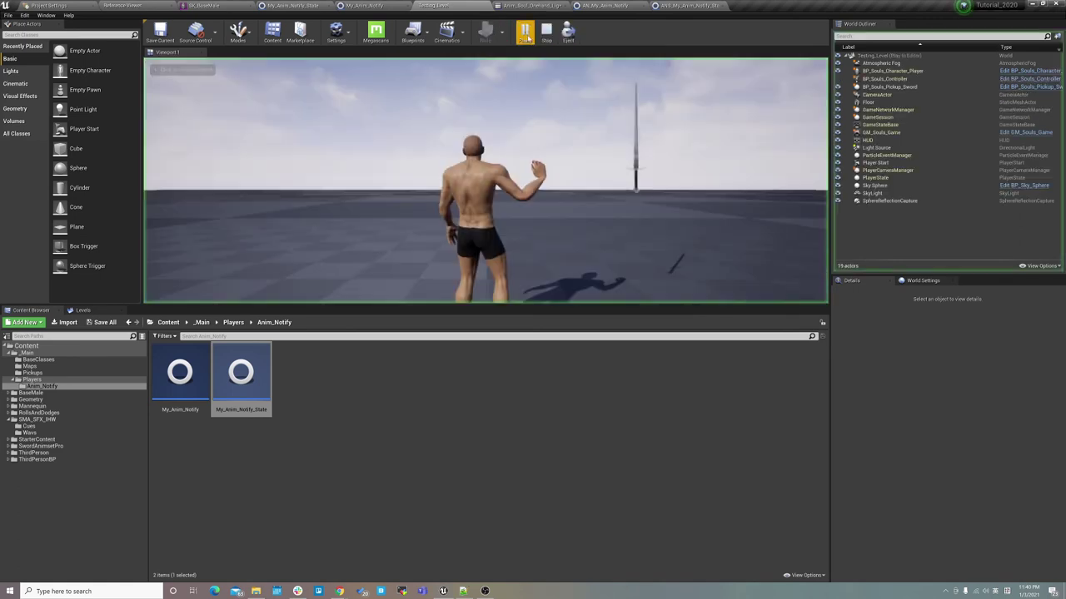
{"action": "left_click", "coordinate": [509, 116]}
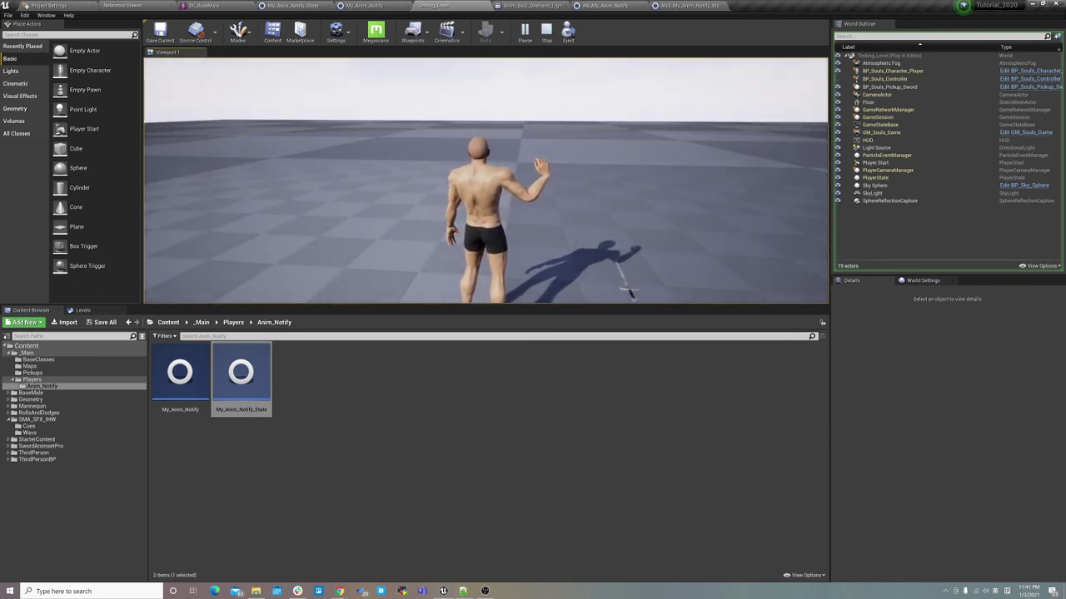
{"action": "key", "text": "space"}
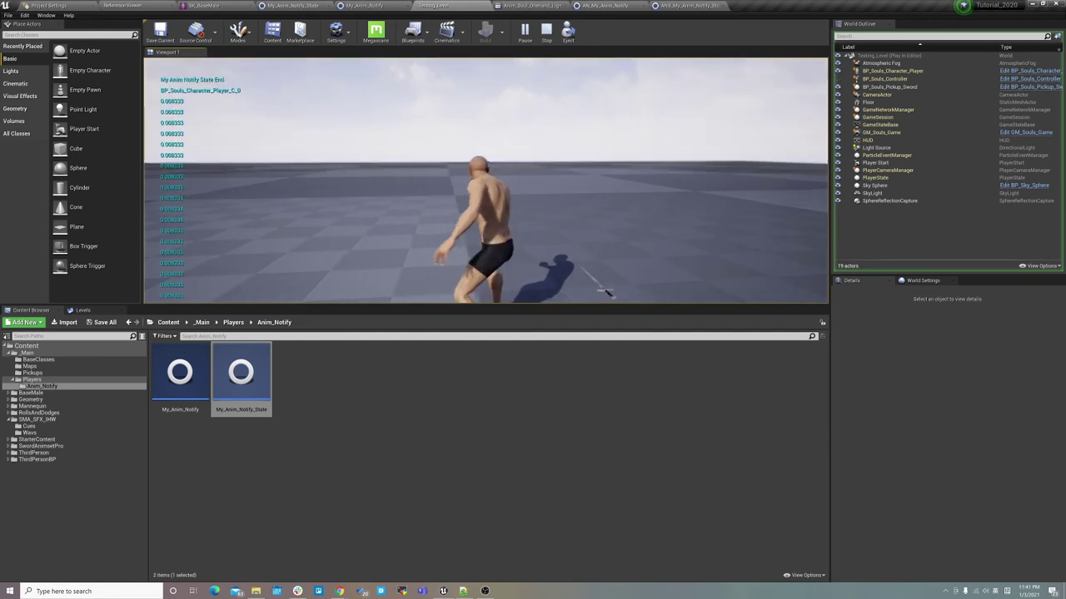
{"action": "key", "text": "Escape"}
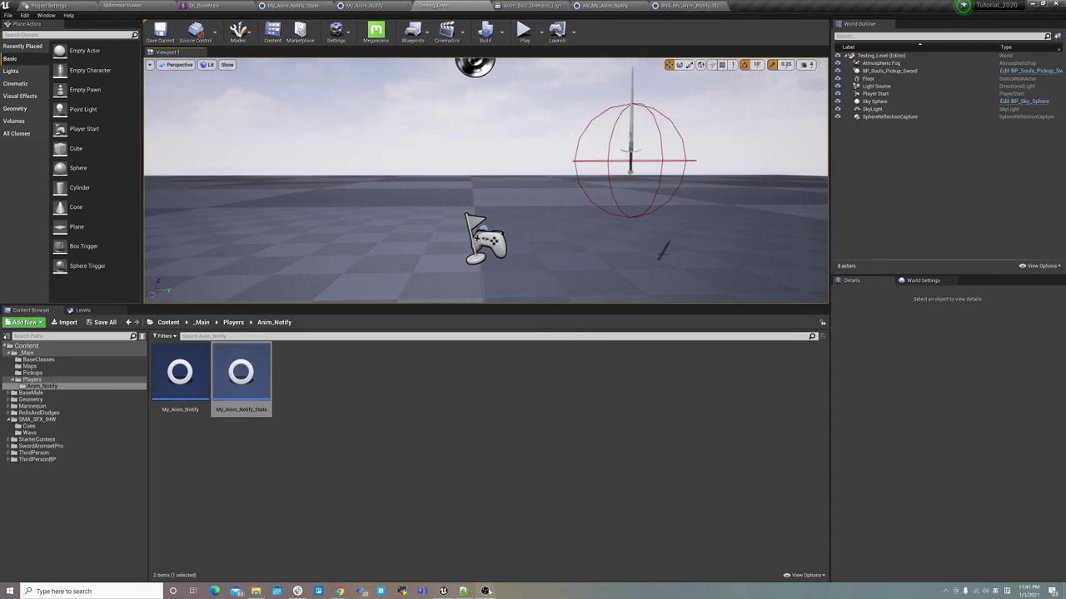
{"action": "mouse_move", "coordinate": [487, 592]}
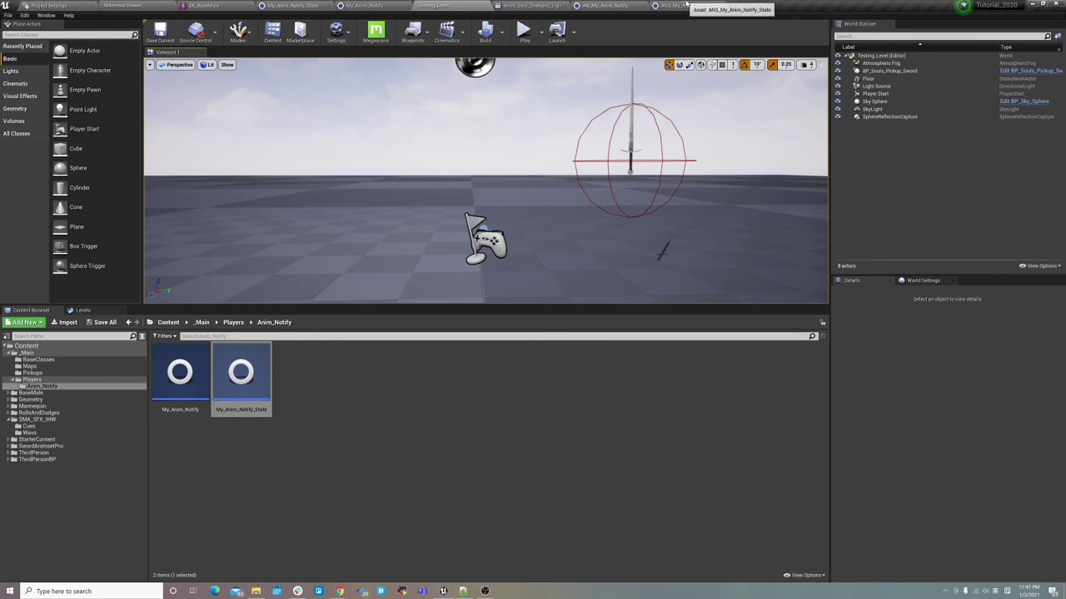
Go through the ANS and AN blueprints to the montage, then scrub its preview from start to frame 19
{"action": "left_click", "coordinate": [688, 5]}
{"action": "left_click", "coordinate": [486, 591]}
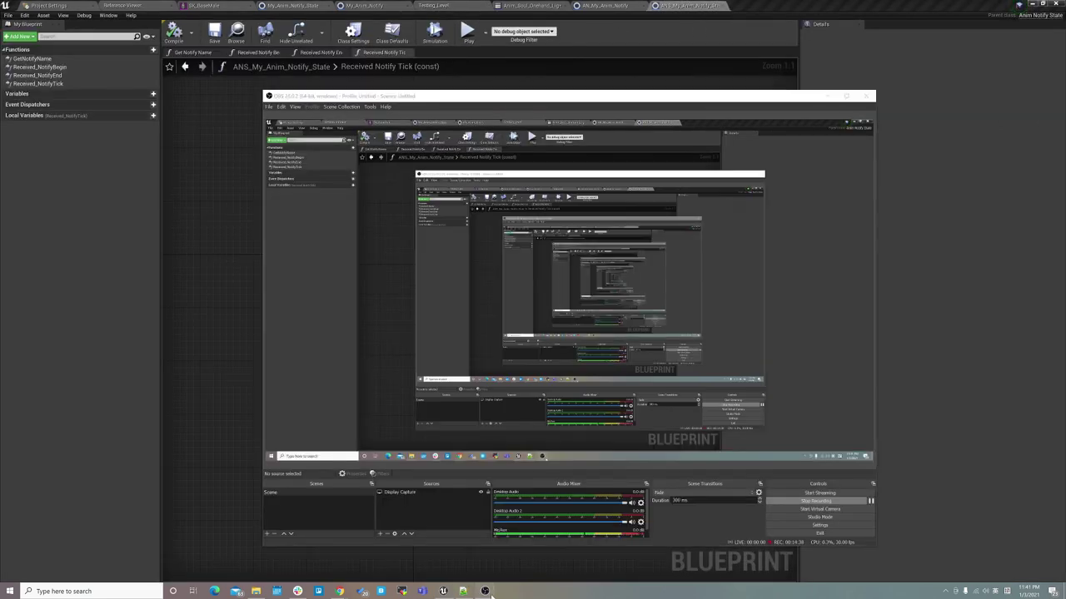
{"action": "left_click", "coordinate": [486, 591]}
{"action": "left_click", "coordinate": [599, 5]}
{"action": "left_click", "coordinate": [533, 5]}
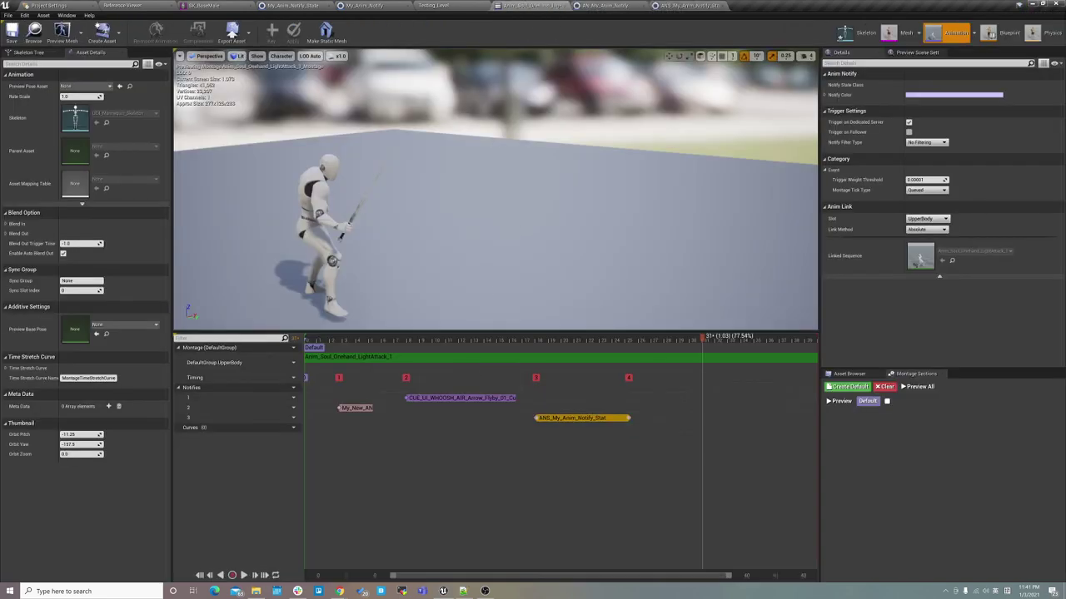
{"action": "mouse_move", "coordinate": [703, 337]}
{"action": "left_mouse_down"}
{"action": "mouse_move", "coordinate": [310, 339]}
{"action": "mouse_move", "coordinate": [509, 354]}
{"action": "left_mouse_up"}
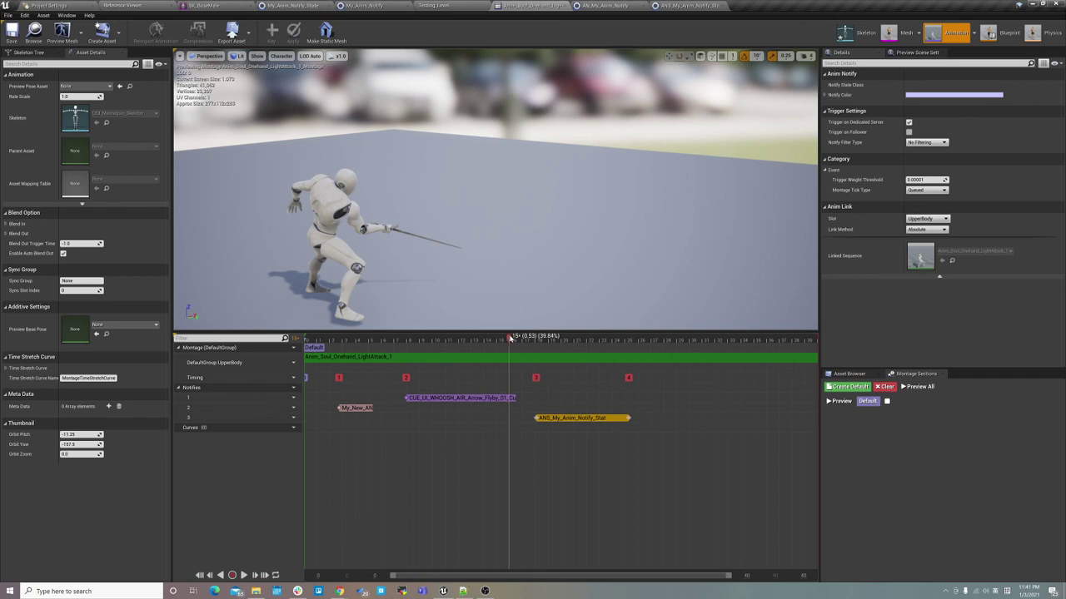
{"action": "left_click_drag", "start_coordinate": [511, 338], "coordinate": [817, 350]}
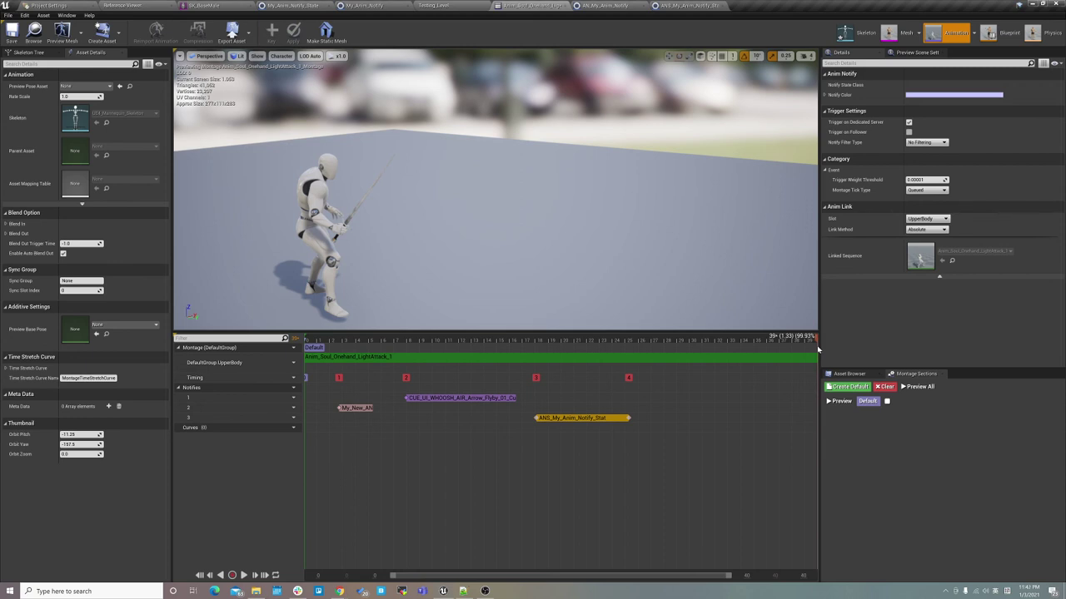
Move the notify state's start to 0.594 s (frame 18), then scrub 0.46–0.85 s to verify timing
{"action": "left_click_drag", "start_coordinate": [818, 350], "coordinate": [483, 362]}
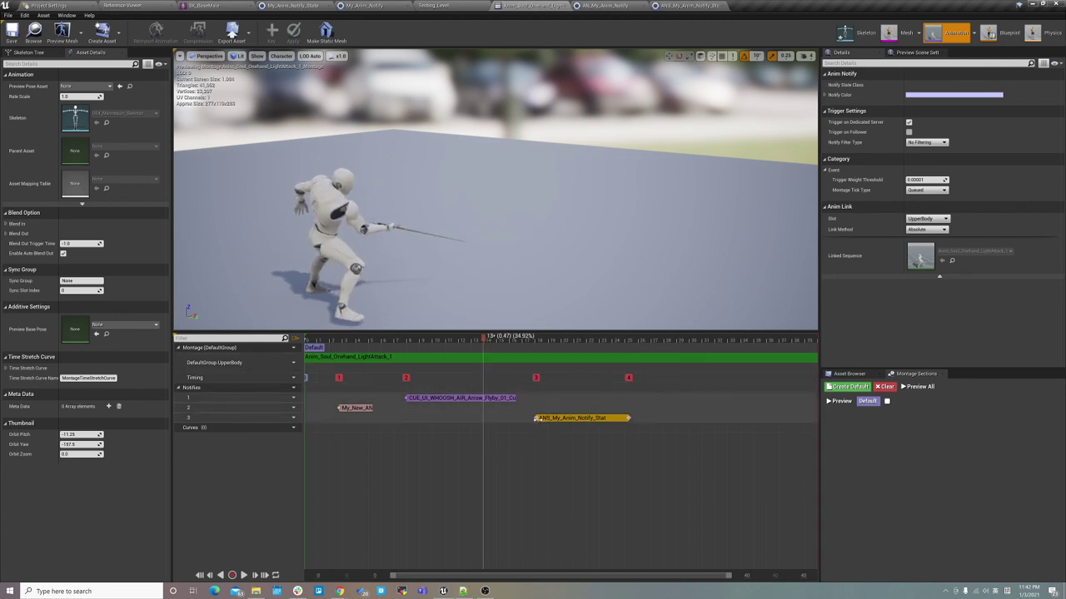
{"action": "left_click_drag", "start_coordinate": [536, 419], "coordinate": [532, 418]}
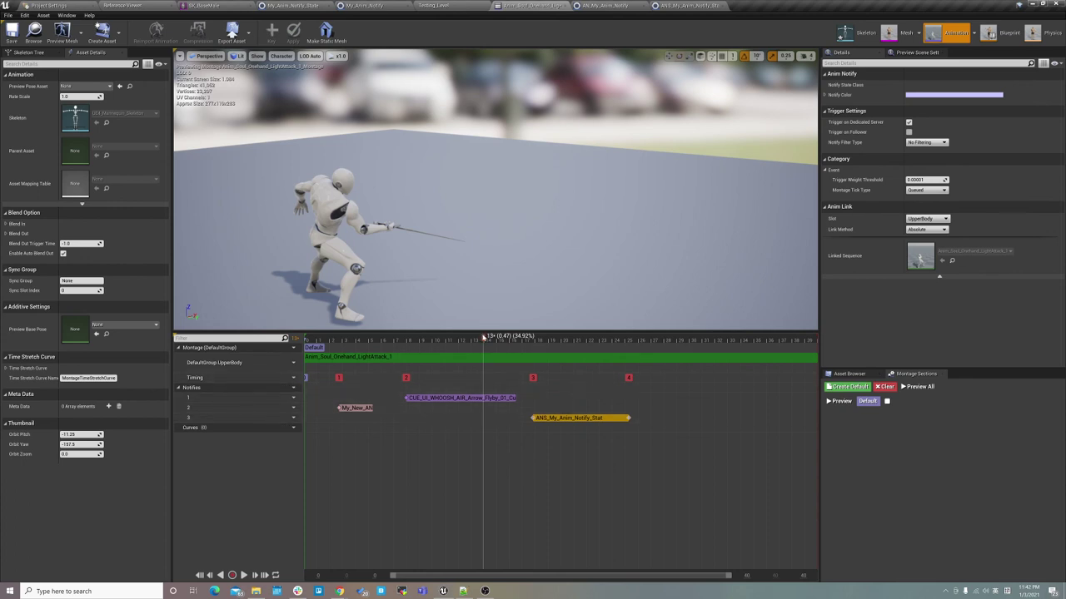
{"action": "left_click_drag", "start_coordinate": [484, 337], "coordinate": [482, 337]}
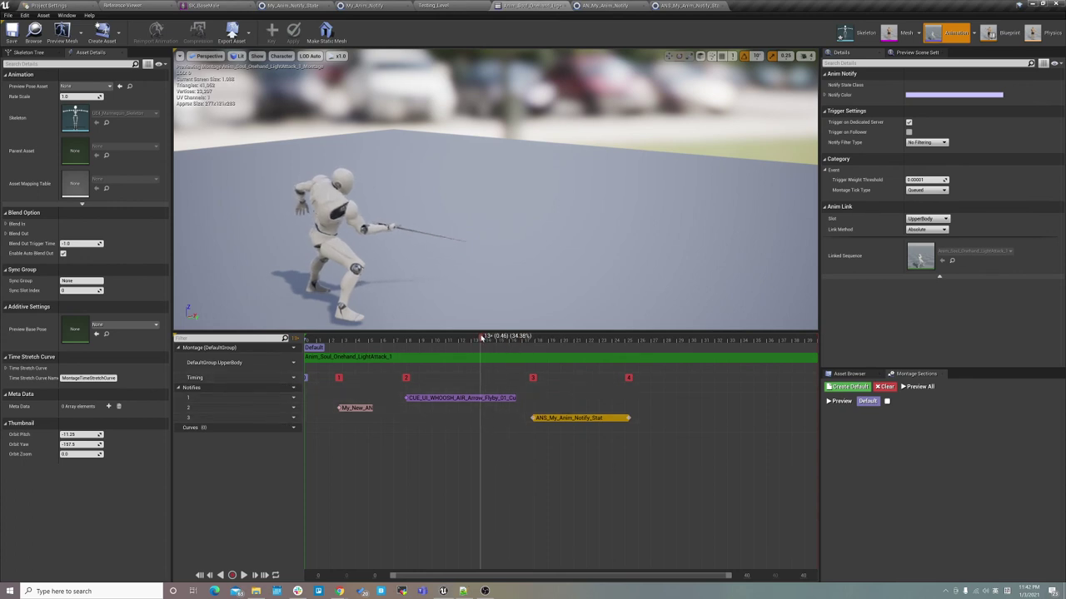
{"action": "left_click_drag", "start_coordinate": [481, 338], "coordinate": [508, 337]}
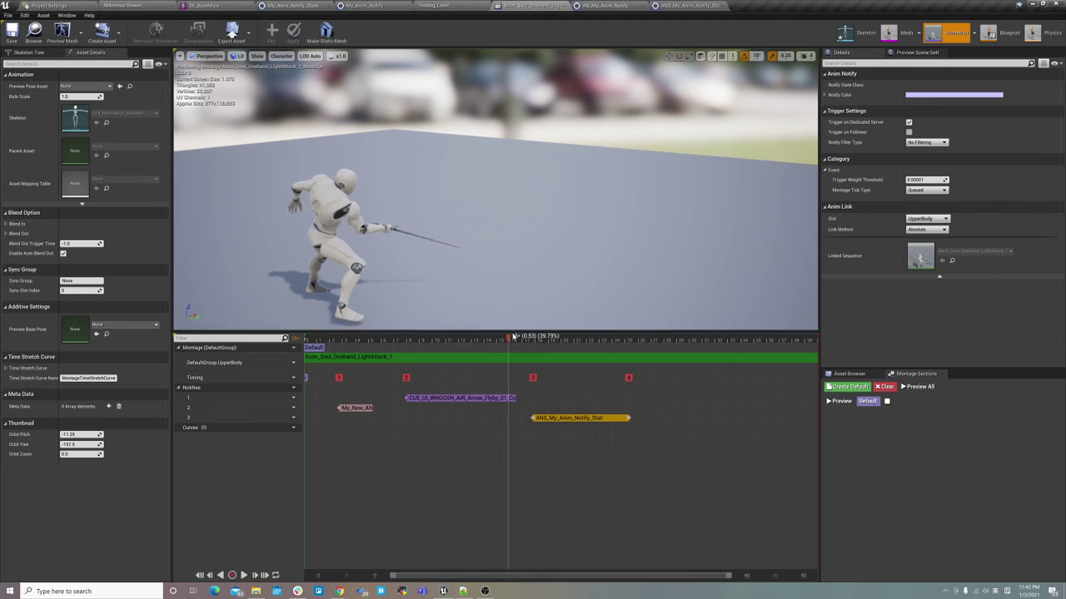
{"action": "left_click_drag", "start_coordinate": [509, 338], "coordinate": [533, 339]}
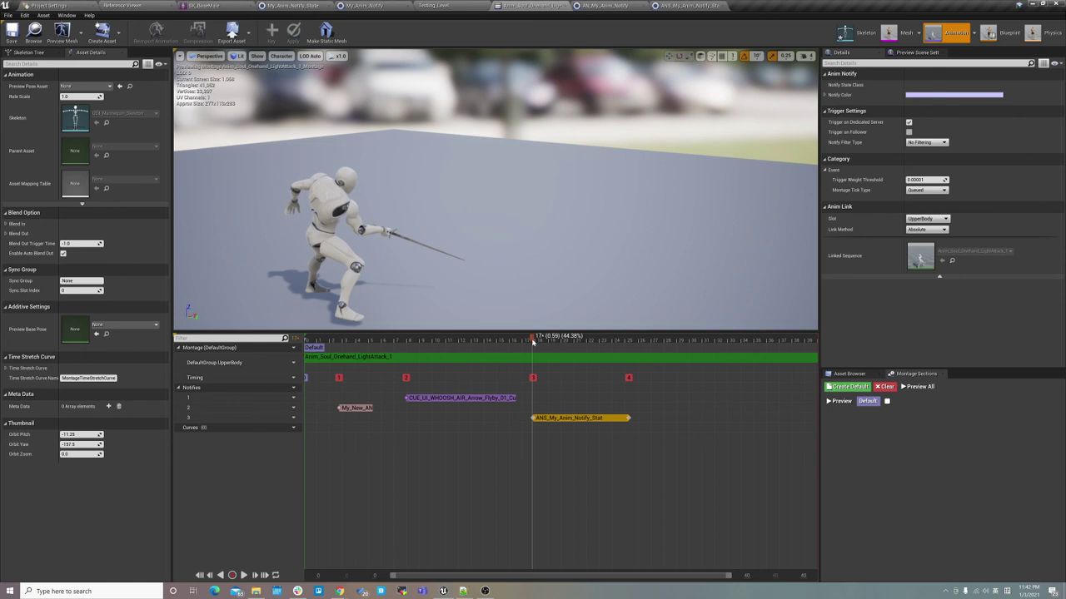
{"action": "mouse_move", "coordinate": [533, 339]}
{"action": "left_mouse_down"}
{"action": "mouse_move", "coordinate": [631, 339]}
{"action": "mouse_move", "coordinate": [630, 353]}
{"action": "left_mouse_up"}
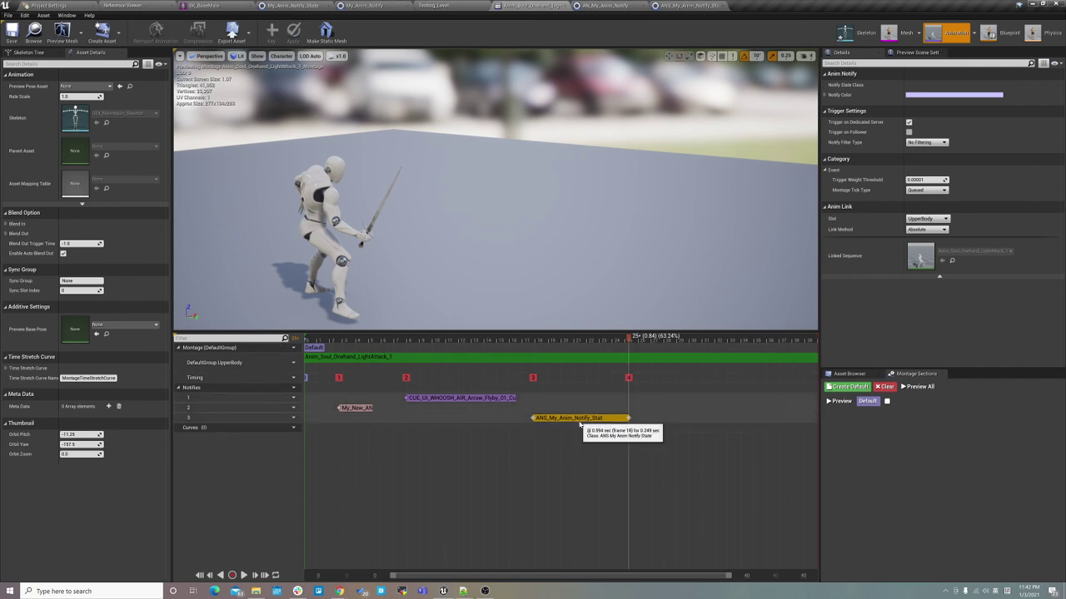
{"action": "mouse_move", "coordinate": [629, 347]}
{"action": "left_mouse_down"}
{"action": "mouse_move", "coordinate": [399, 353]}
{"action": "mouse_move", "coordinate": [446, 366]}
{"action": "left_mouse_up"}
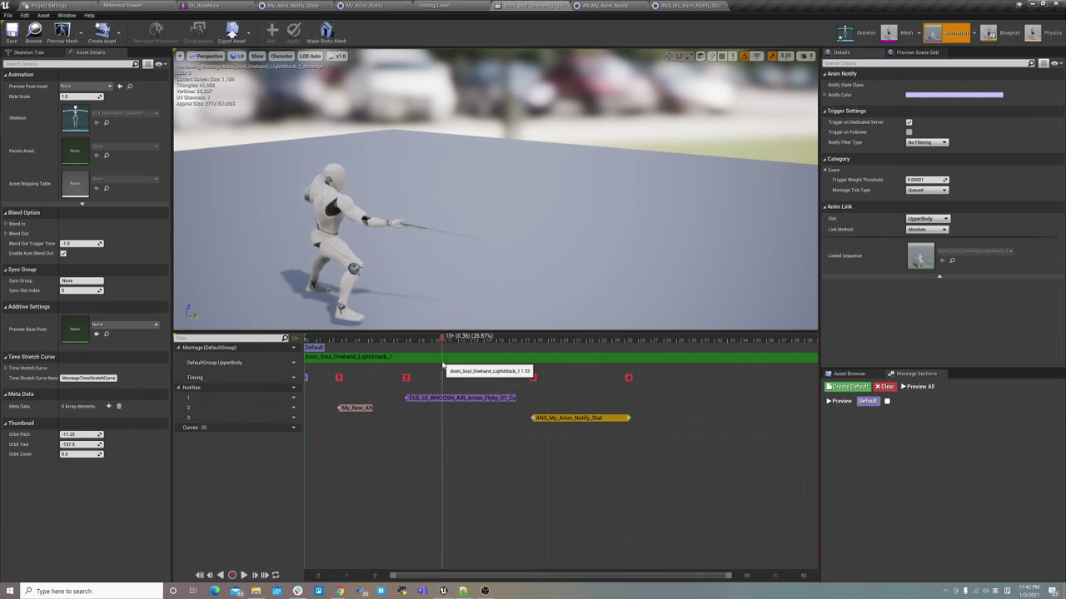